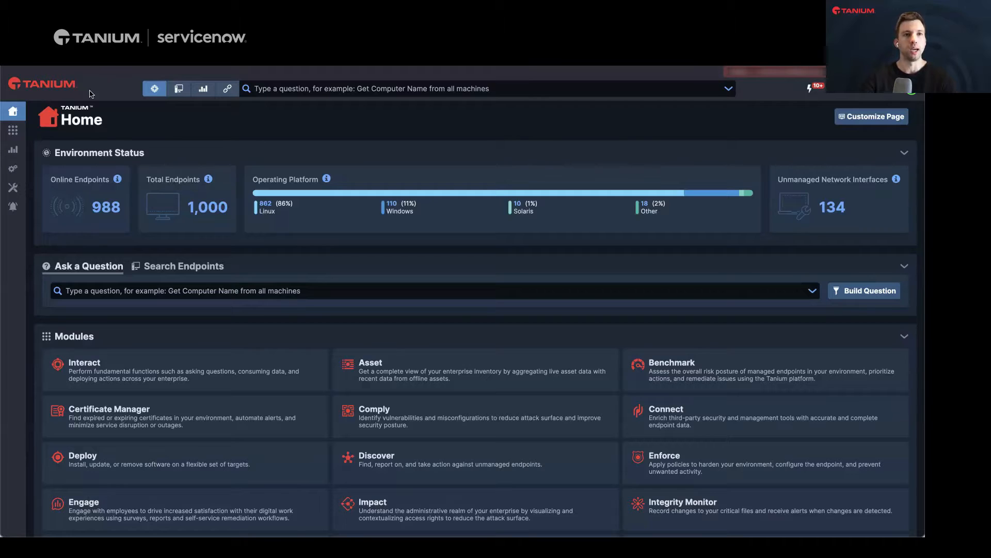
Step: Open the Asset module's views and create a copy of the ServiceNow (reserved) view
click(13, 135)
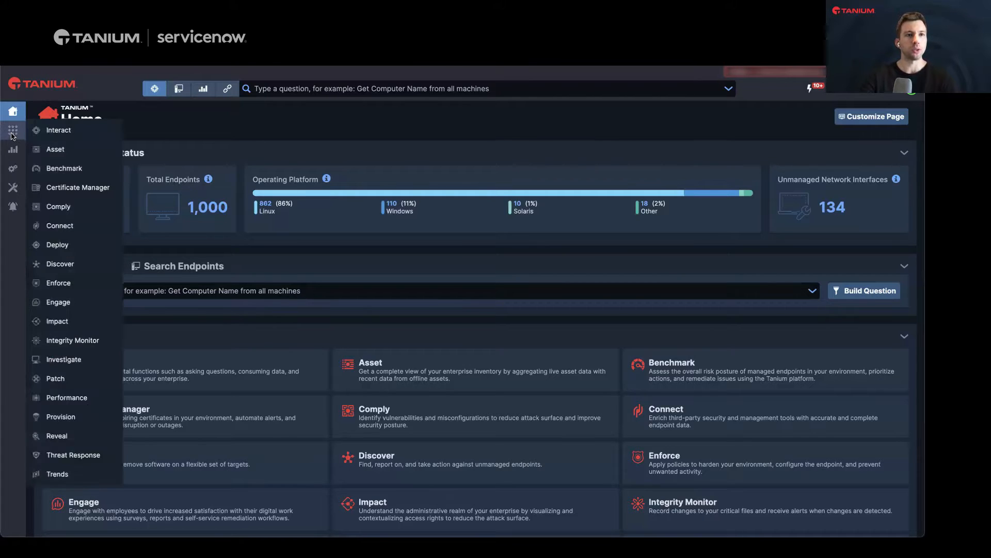
mouse_move(54, 150)
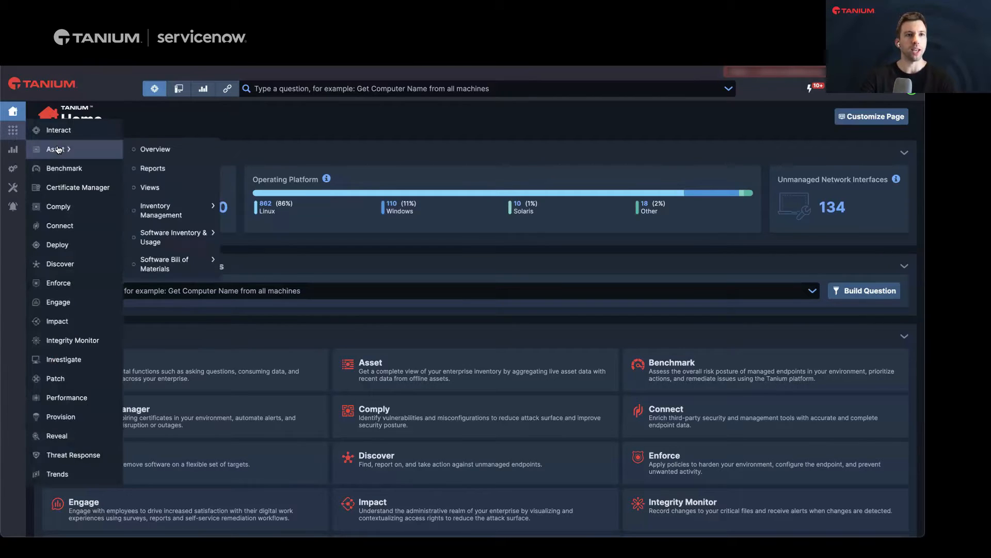
click(151, 186)
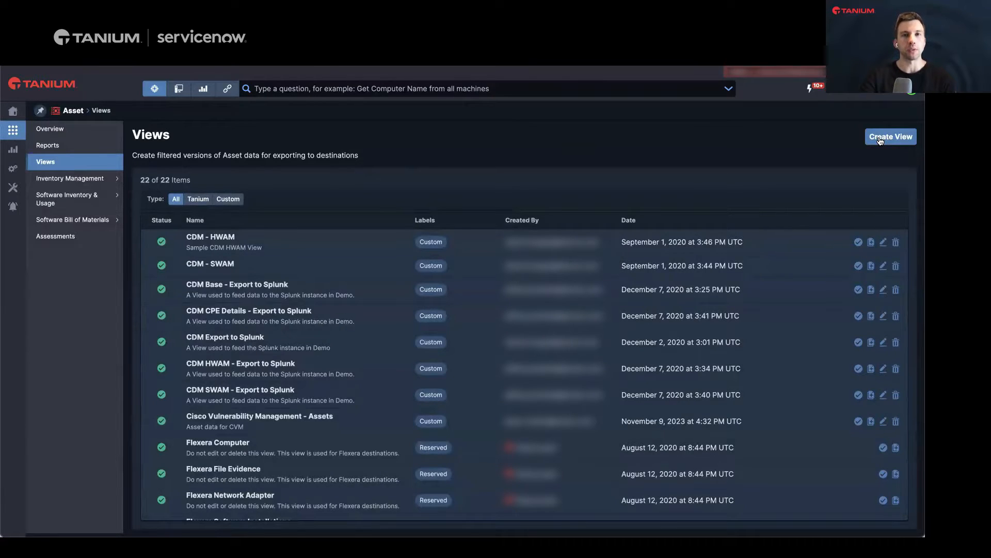
scroll(808, 193, down, 1)
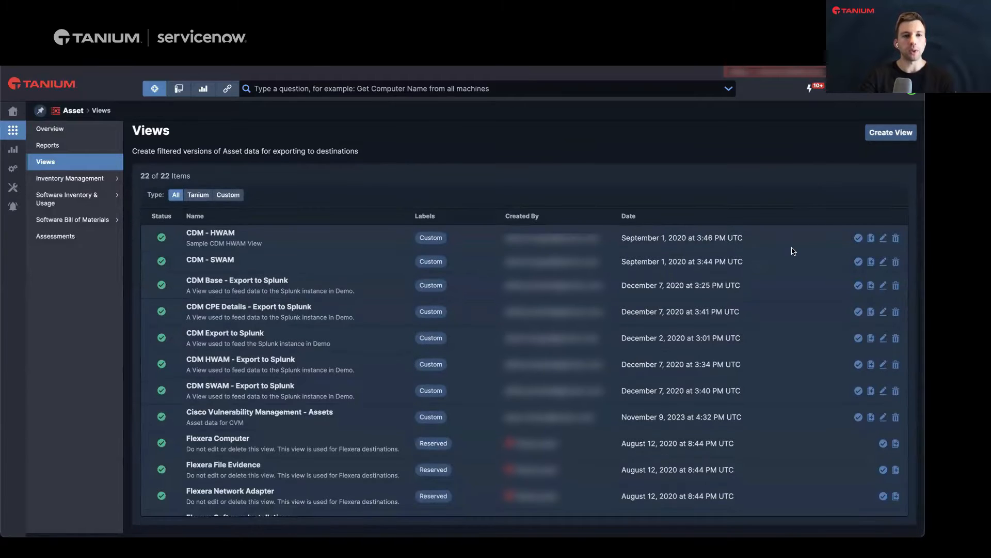
scroll(789, 284, down, 6)
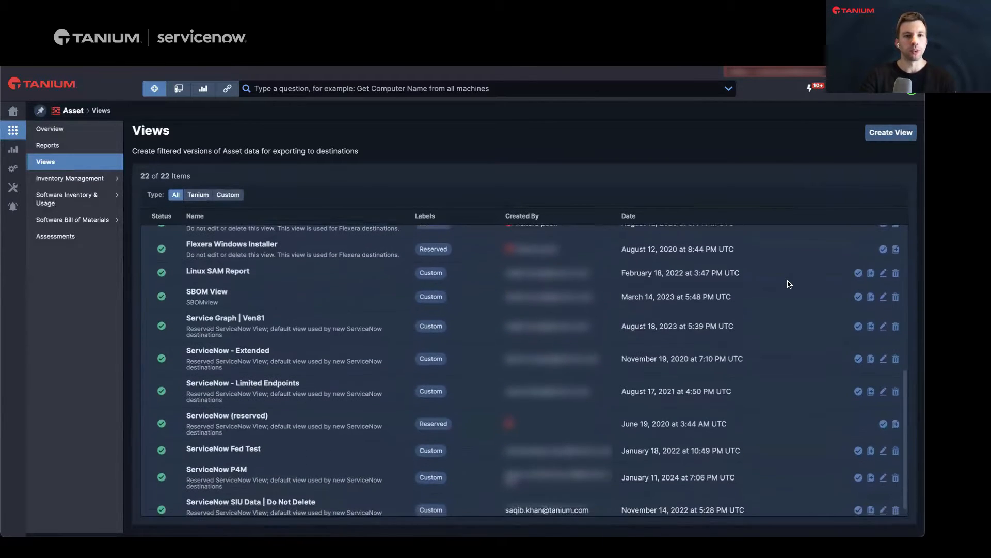
scroll(789, 284, down, 1)
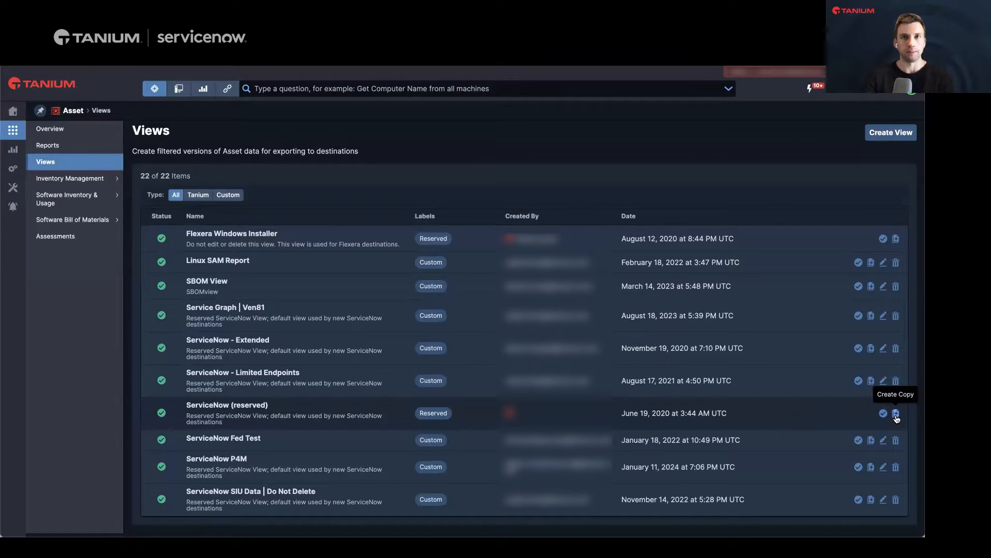
click(896, 416)
Step: Name the copied view "ServiceNow (Asset Push)" and set its description to "Asset Push Integration"
drag(231, 203, 190, 202)
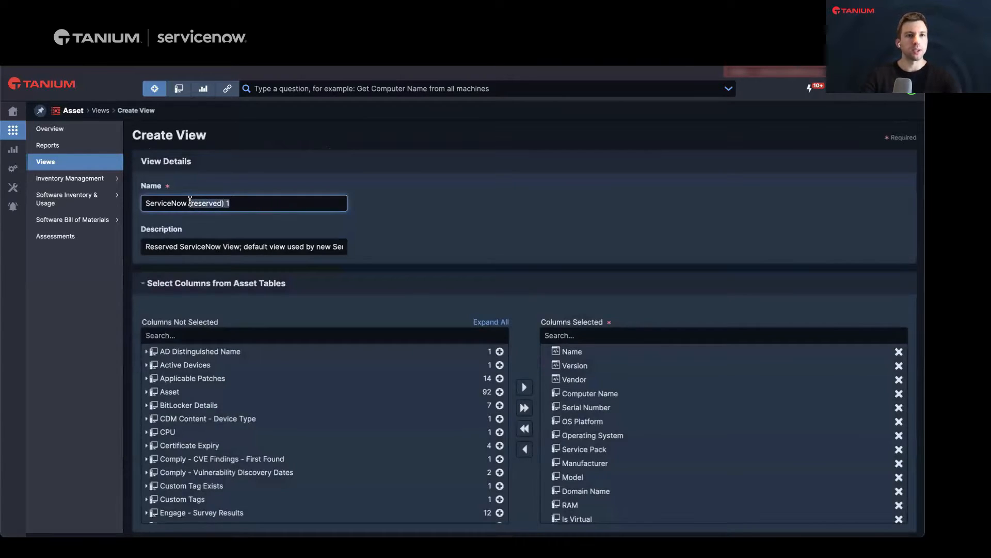
text((Asset Push)
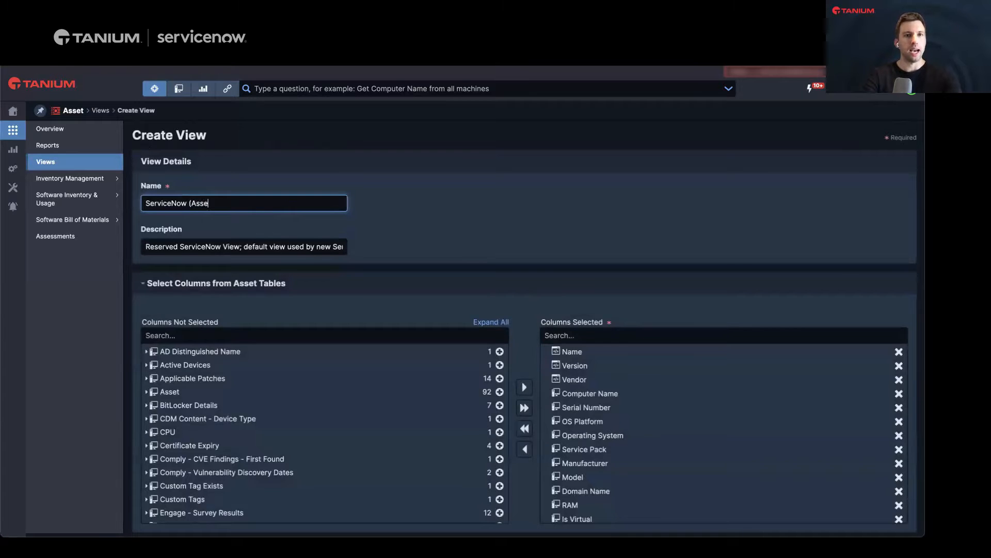
triple_click(190, 246)
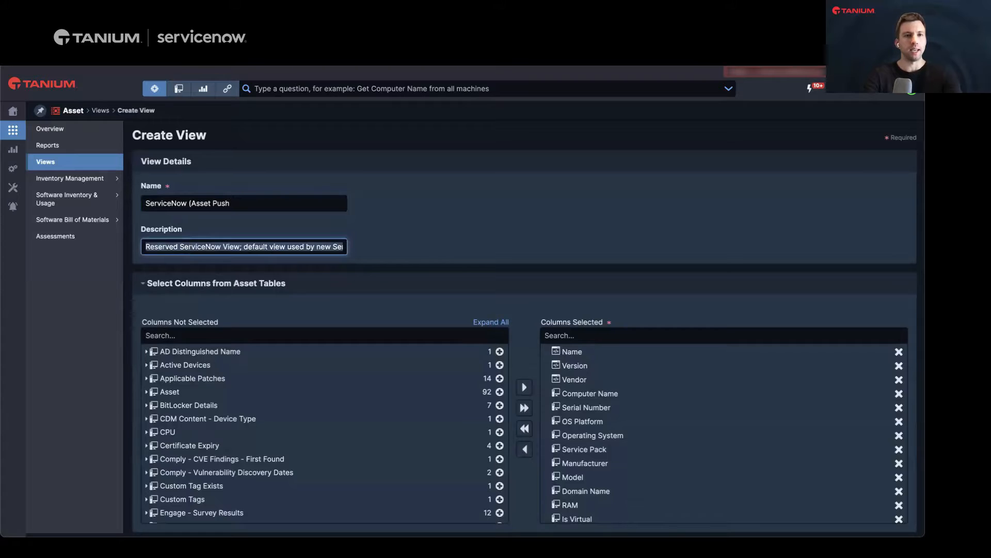
text(Asset Push Integration)
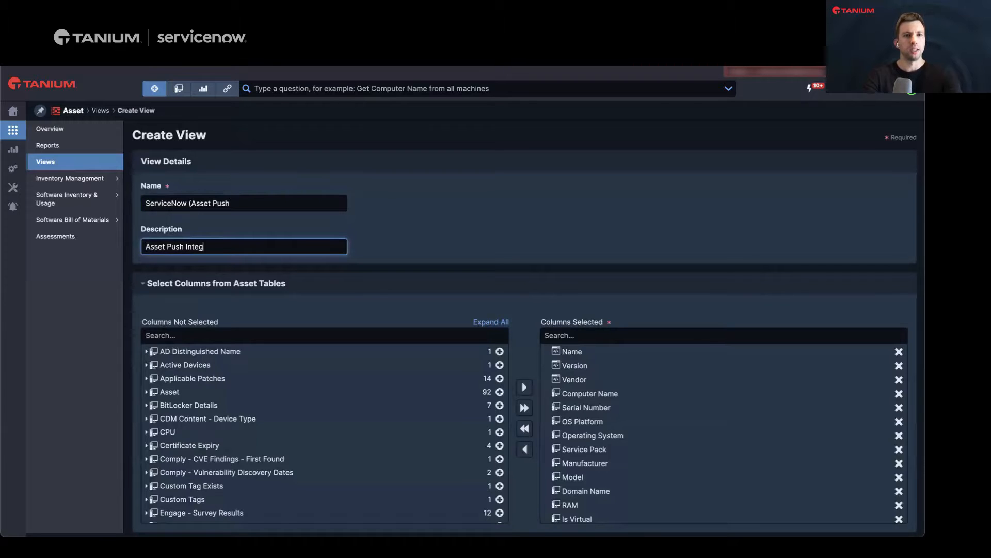
click(287, 204)
text())
Step: Examine the columns selected for the new view and its available asset, application, disk and network adapter filters
scroll(467, 194, down, 1)
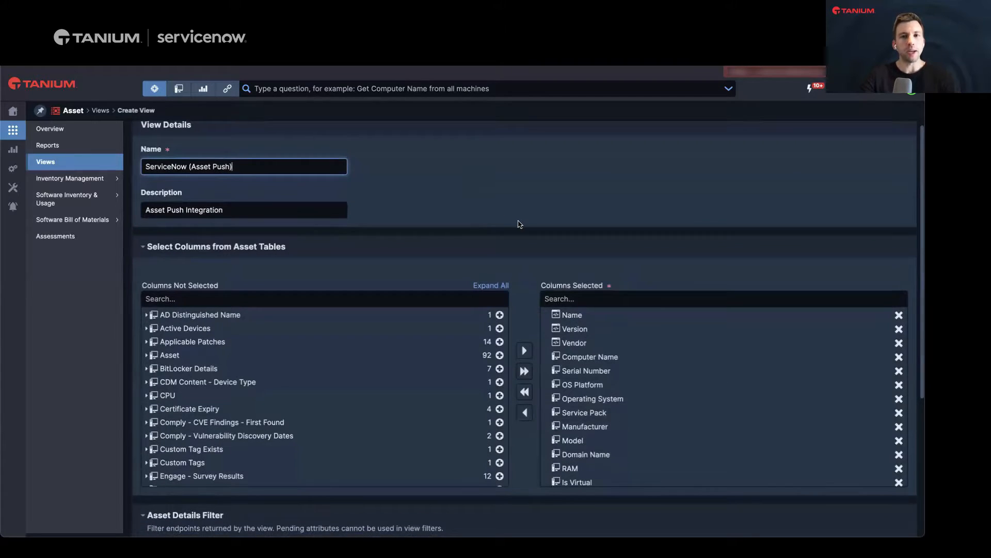
scroll(519, 222, down, 2)
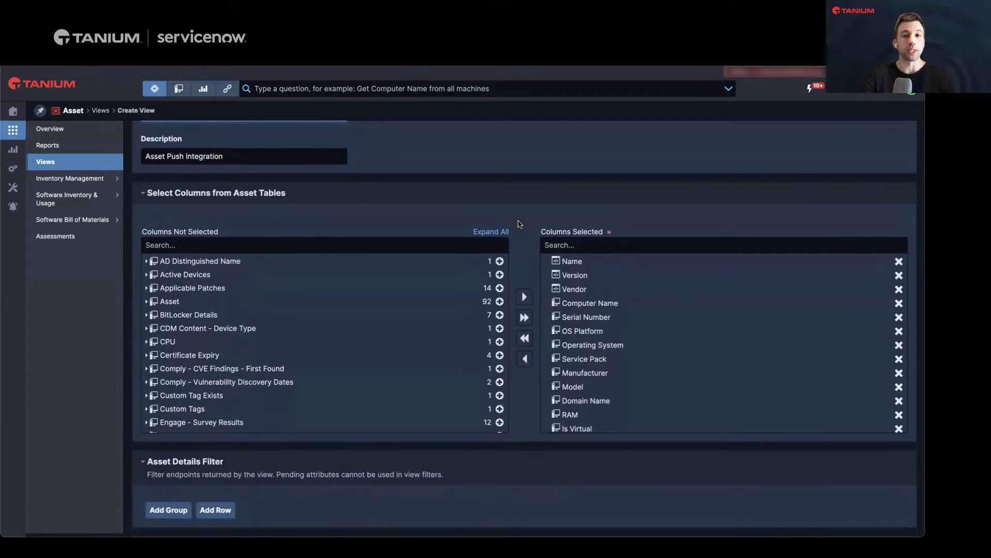
scroll(617, 285, down, 3)
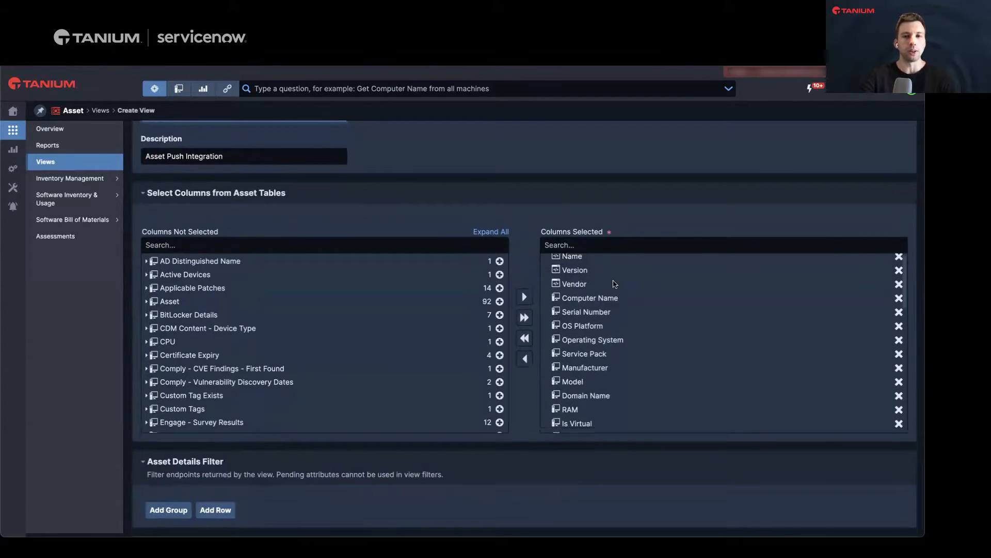
scroll(614, 284, down, 5)
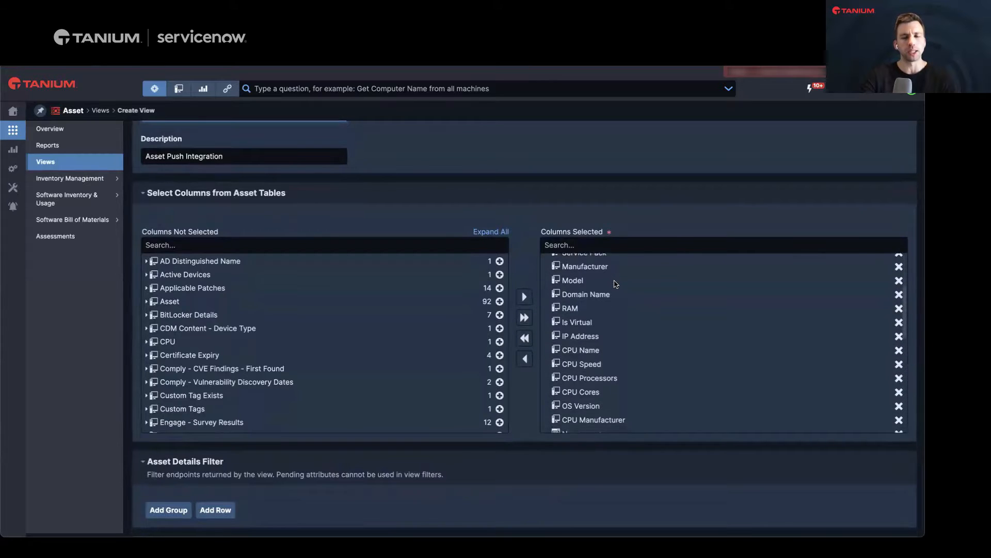
scroll(615, 285, down, 4)
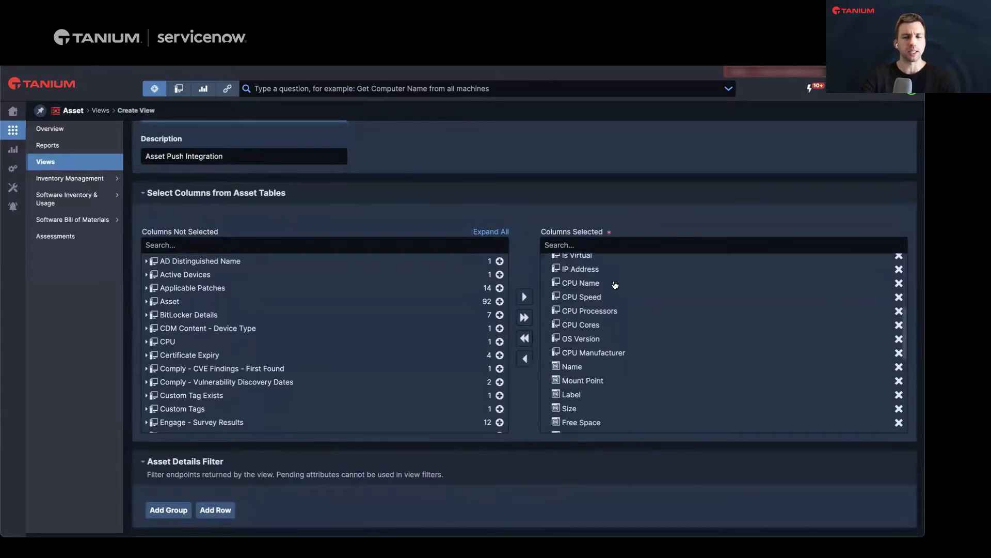
scroll(615, 284, down, 1)
scroll(615, 284, up, 2)
scroll(615, 285, up, 2)
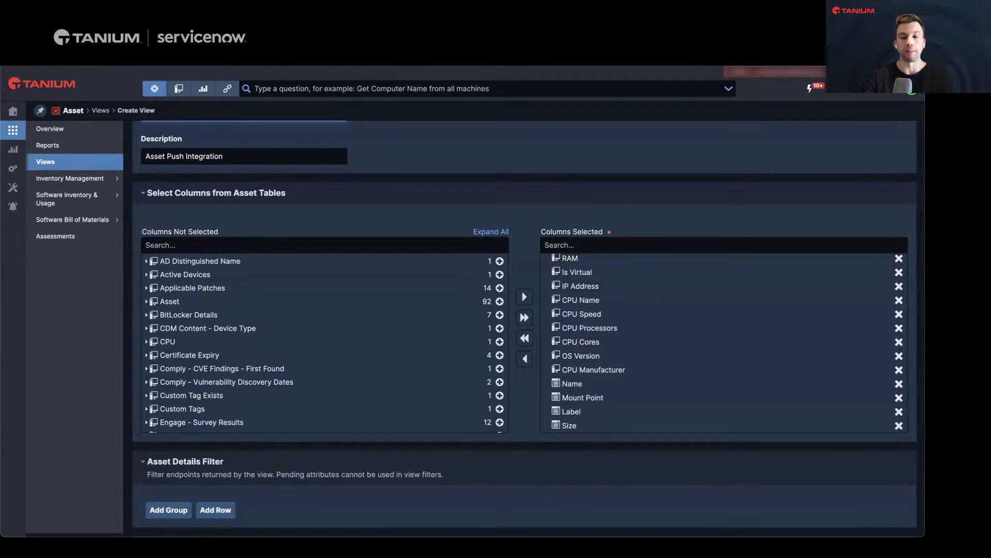
scroll(529, 209, down, 3)
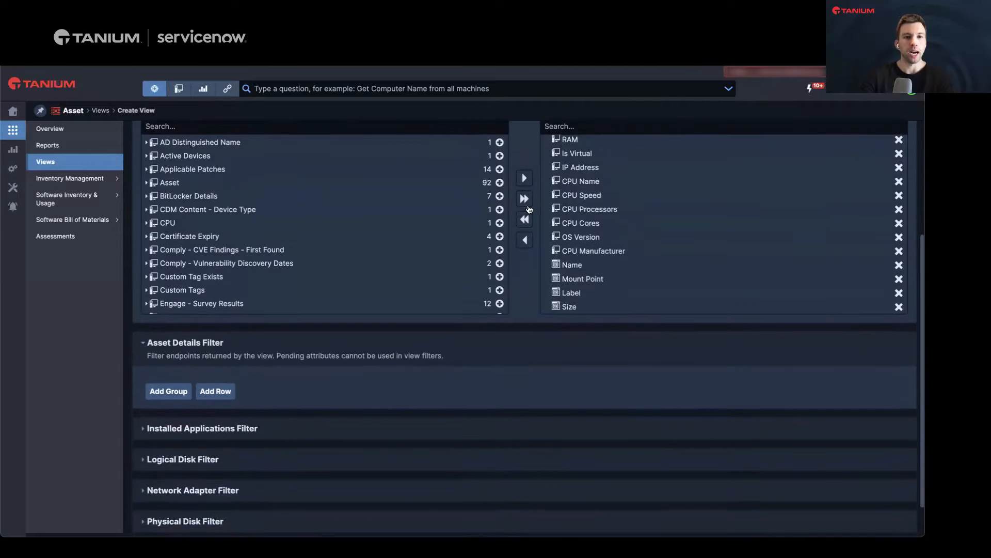
scroll(529, 210, down, 1)
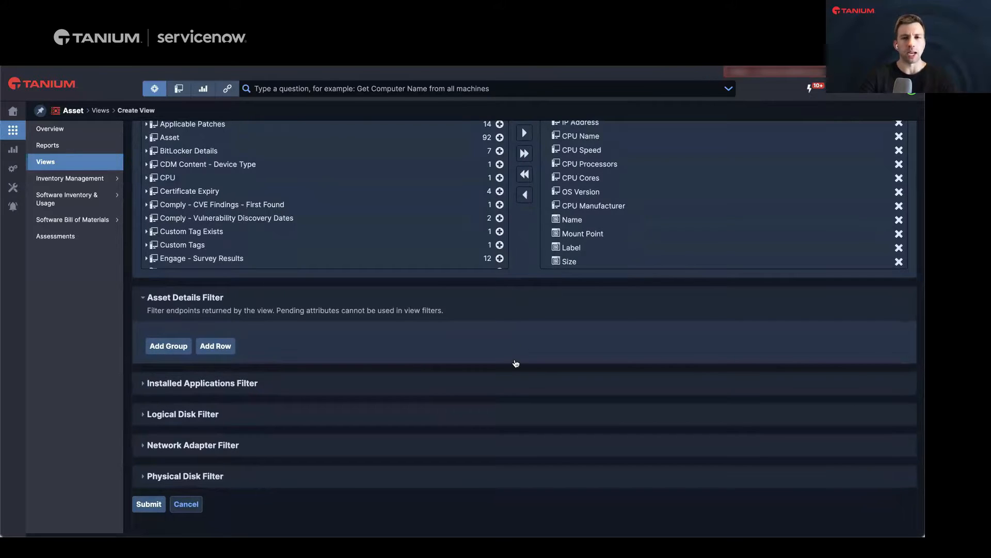
scroll(515, 417, up, 3)
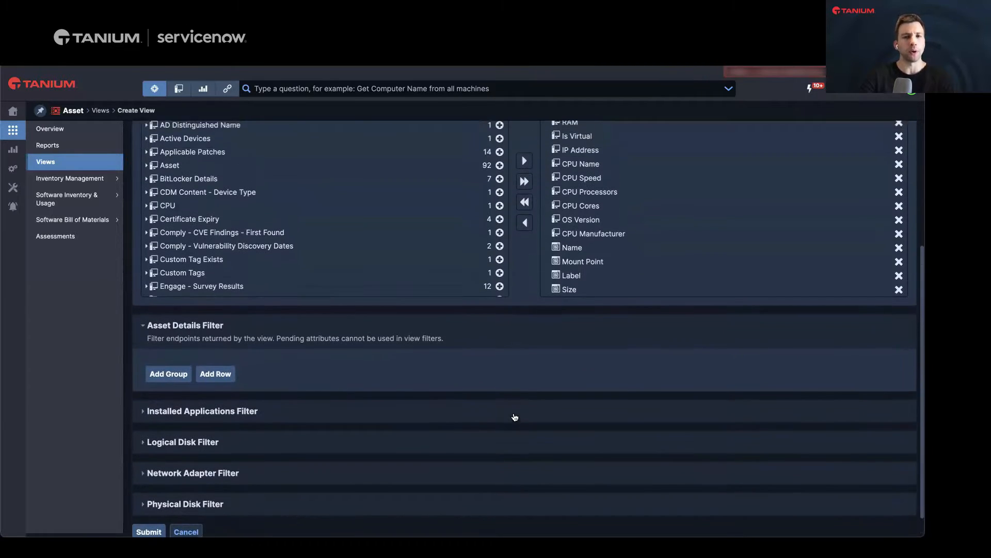
scroll(515, 417, up, 1)
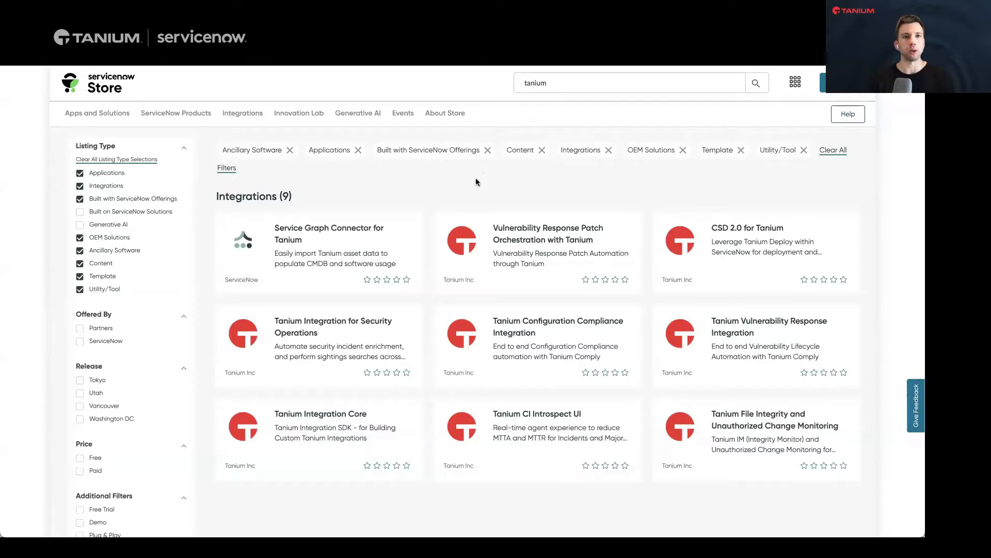
Step: Open the Service Graph Connector for Tanium listing among the ServiceNow Store's tanium integrations
mouse_move(399, 224)
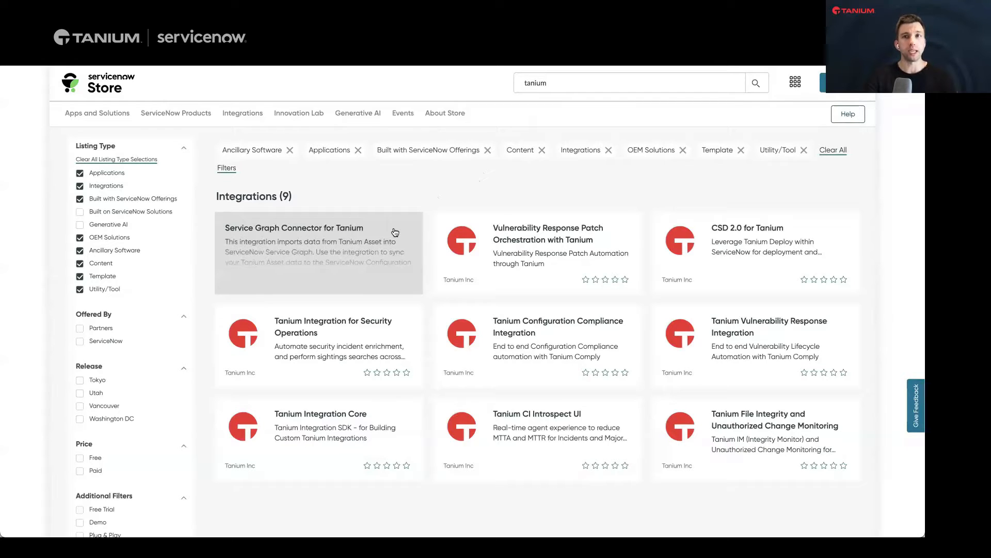
click(395, 231)
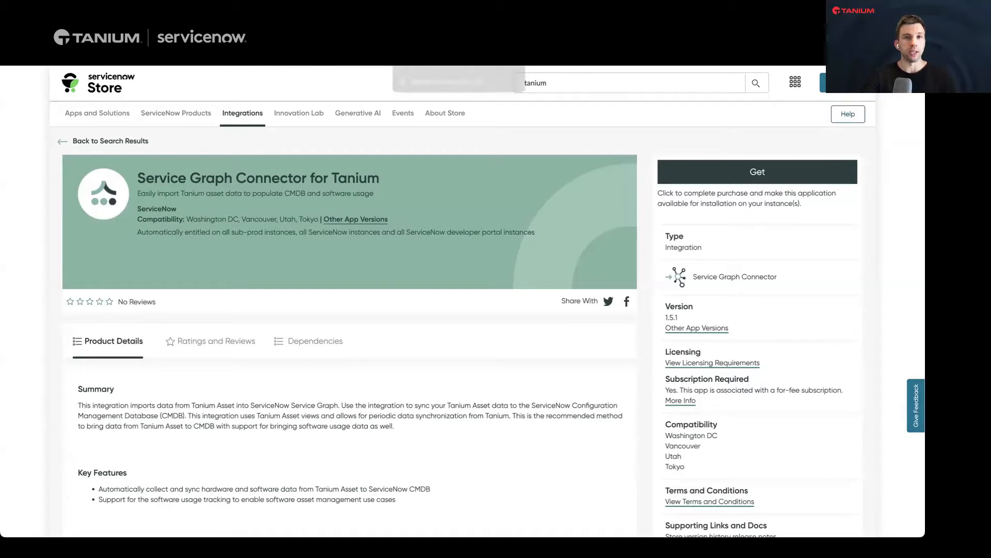
Step: Switch to the ServiceNow instance, open Plugins, and search the installed applications for "tanium"
click(439, 31)
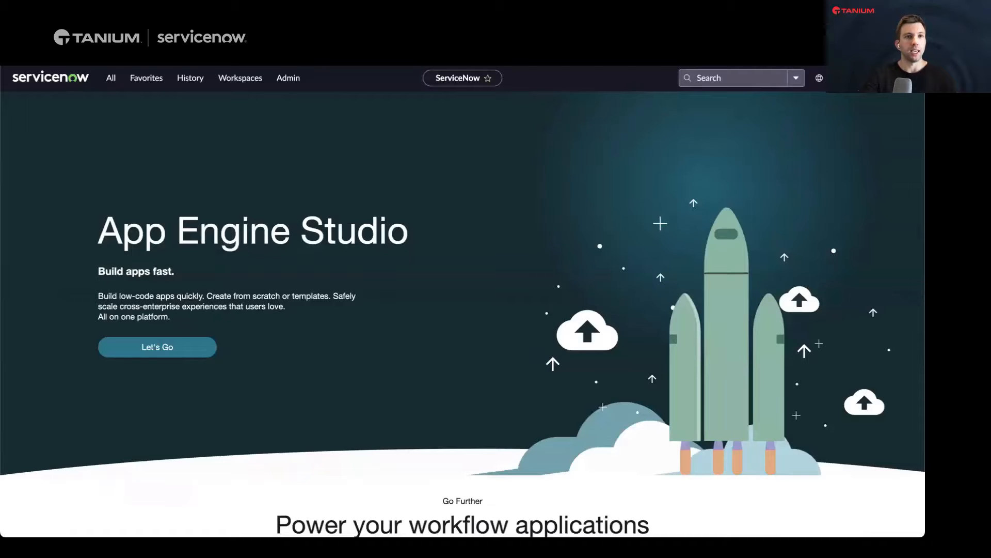
click(113, 85)
text(plugins)
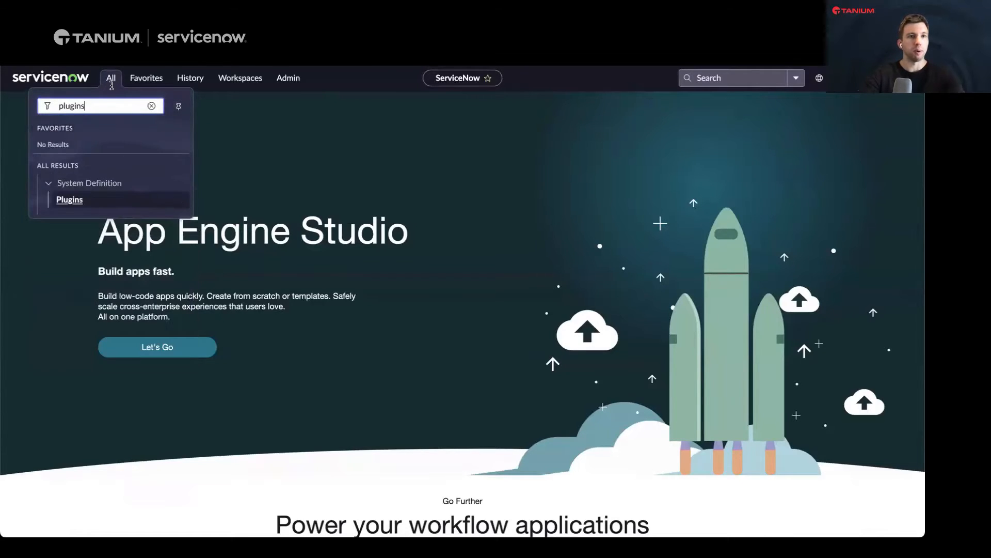
click(70, 200)
click(277, 262)
text(tanium)
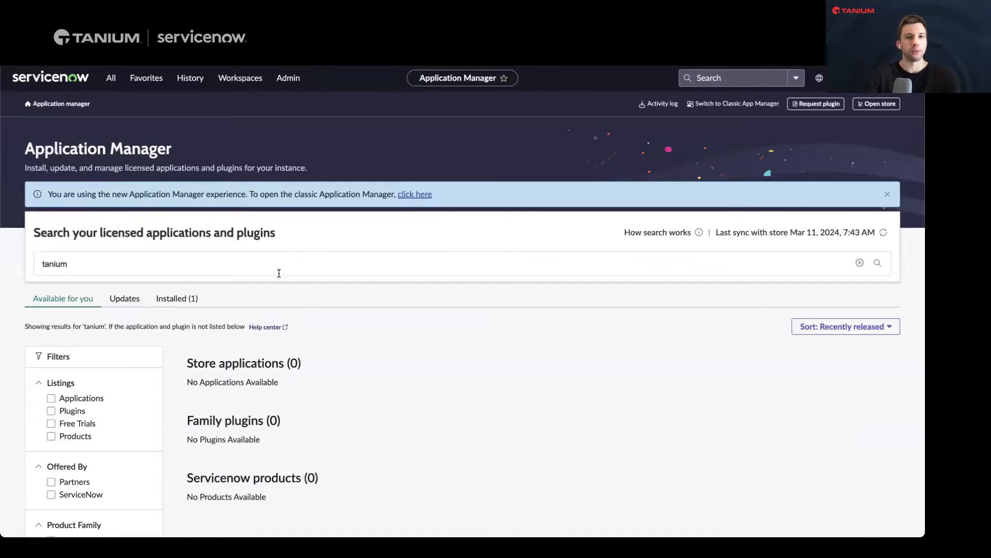
click(189, 302)
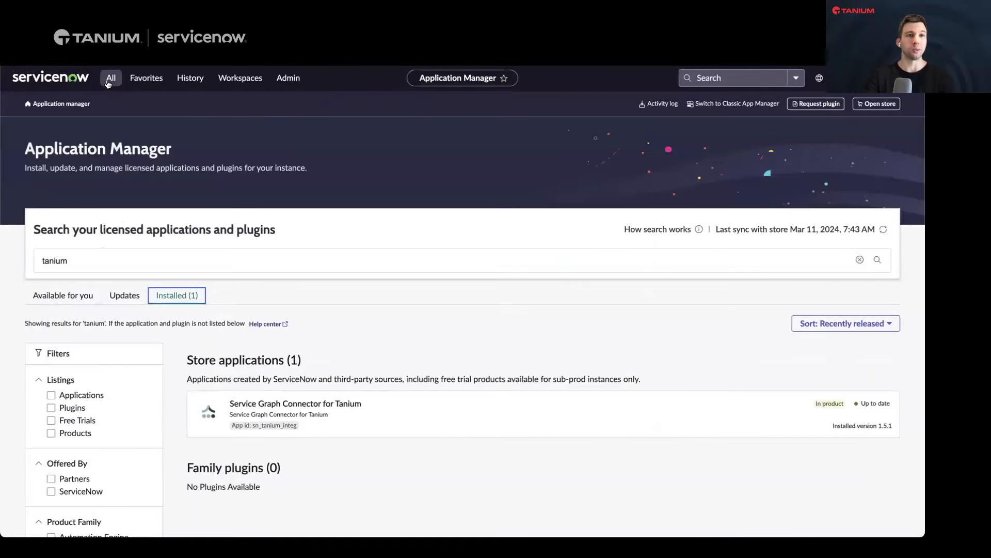
Step: Find the Tanium setup under Service Graph Connectors by searching for "service graph", and start its guided setup
click(110, 78)
text(service graph)
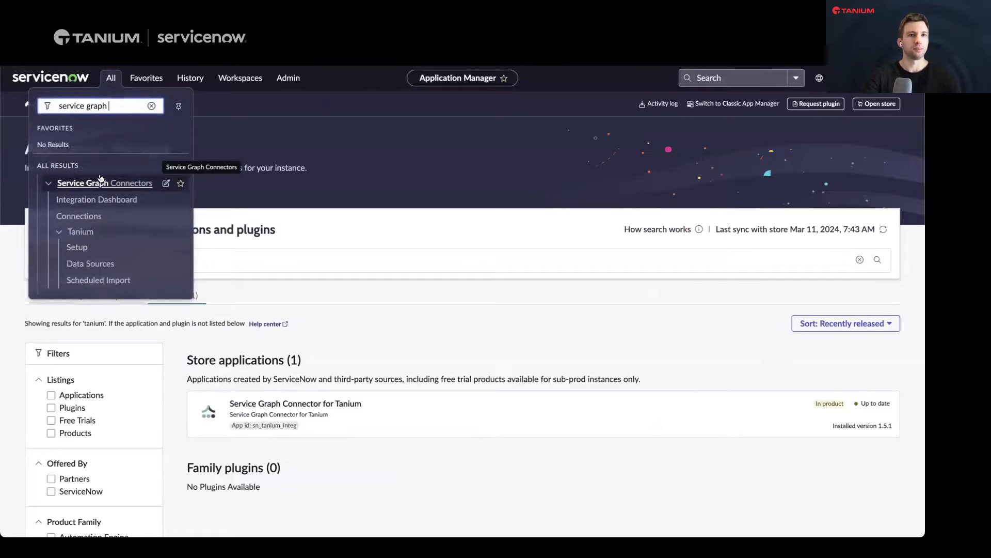
click(86, 249)
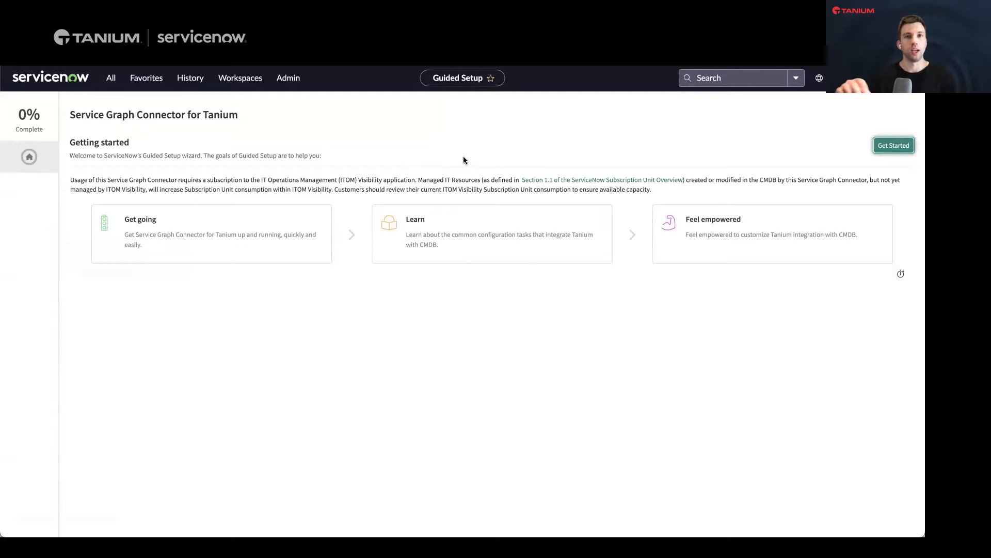
click(894, 143)
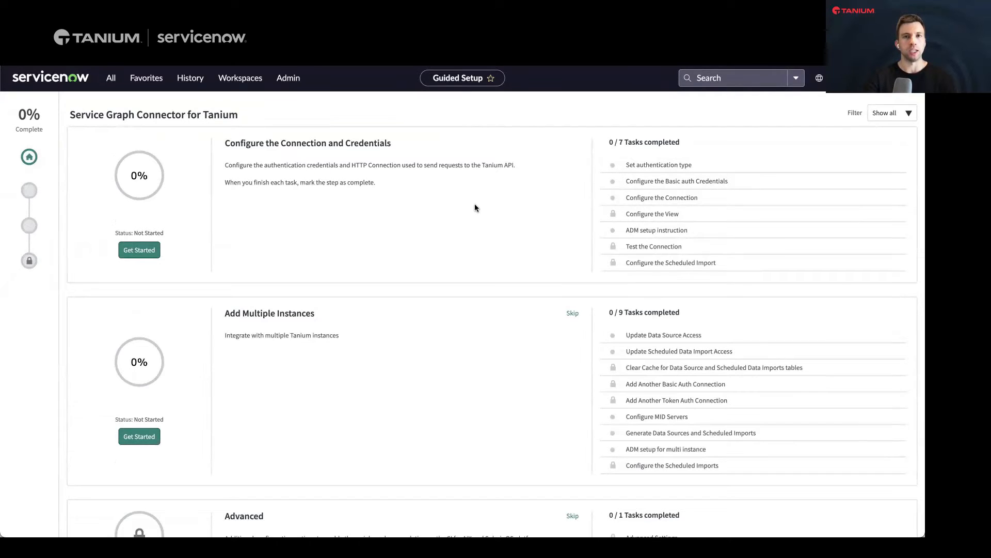
Step: Review the guided setup sections, start Configure the Connection and Credentials, and open the Set authentication type task's configuration
scroll(475, 207, down, 2)
scroll(476, 208, down, 1)
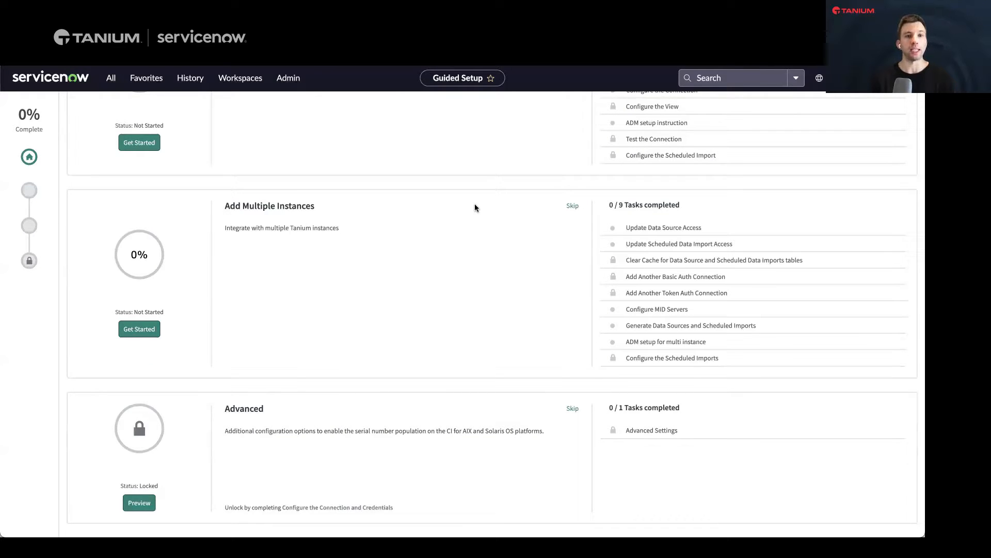
scroll(436, 415, up, 3)
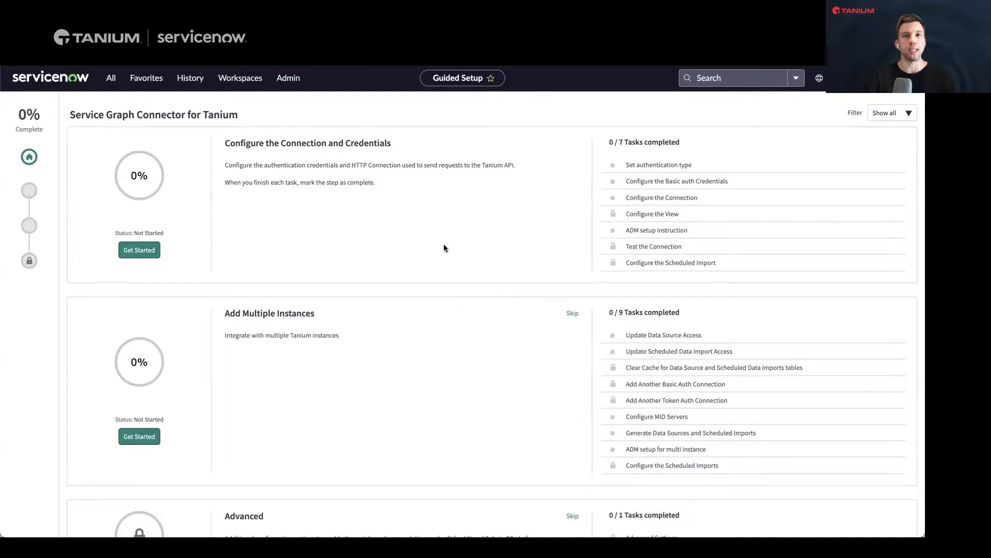
click(140, 249)
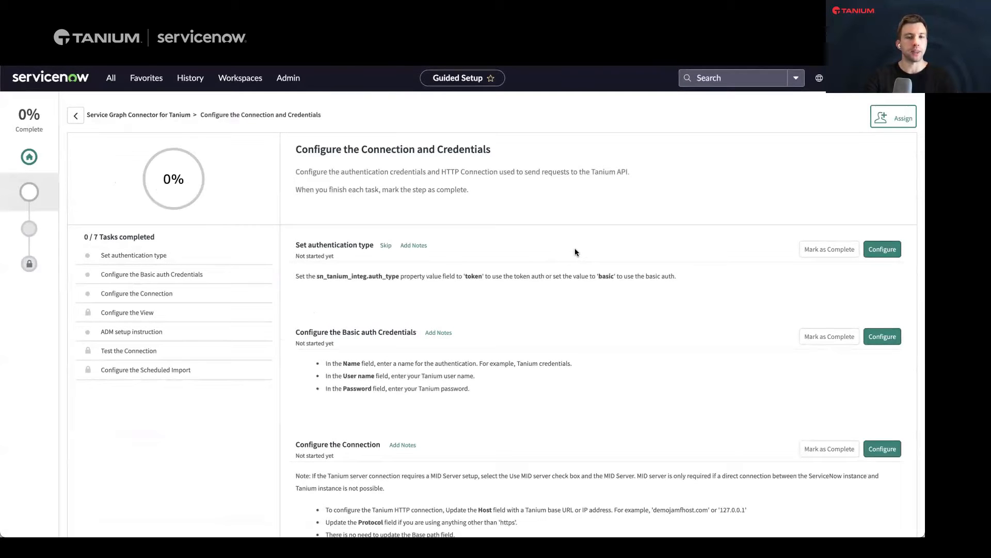
click(883, 249)
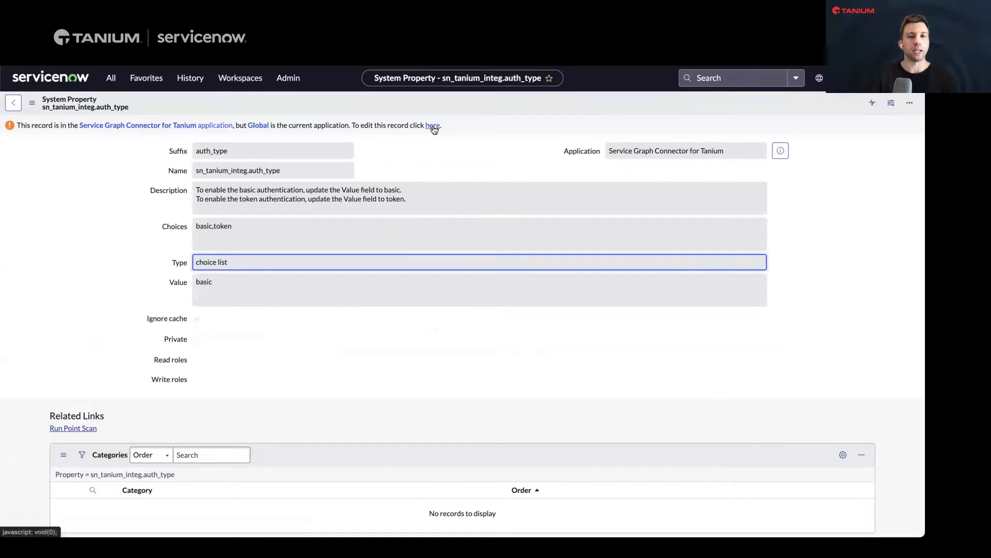
Step: Switch the application scope from Global to Service Graph Connector for Tanium so the auth_type property can be edited
click(818, 79)
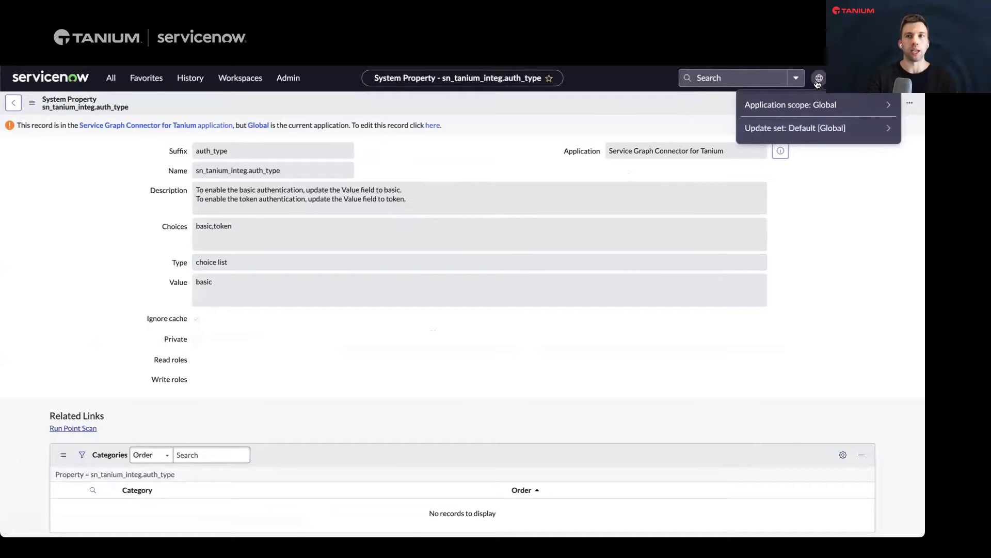
click(814, 105)
click(815, 123)
text(tanium)
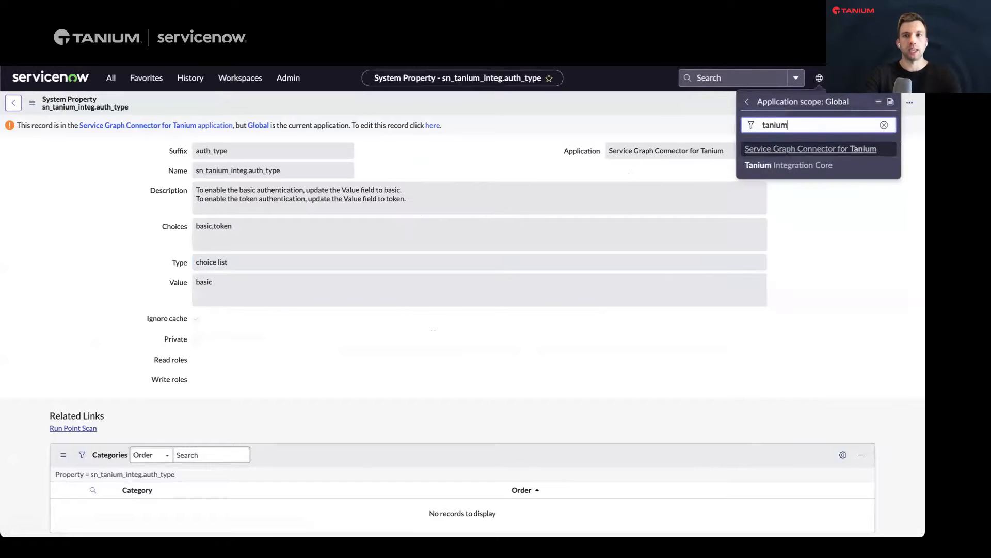
click(798, 149)
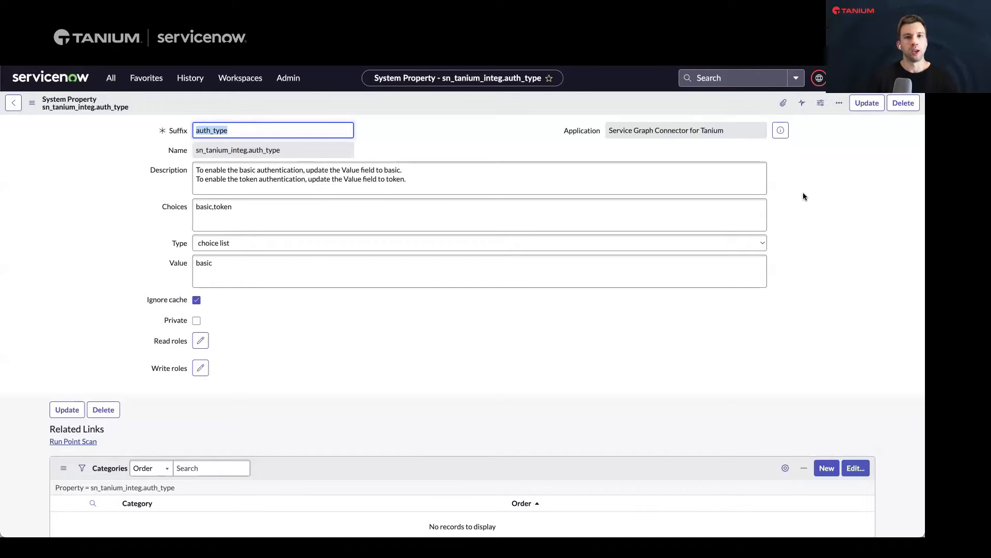
Step: Set the sn_tanium_integ.auth_type property's value to token and save the record
double_click(564, 271)
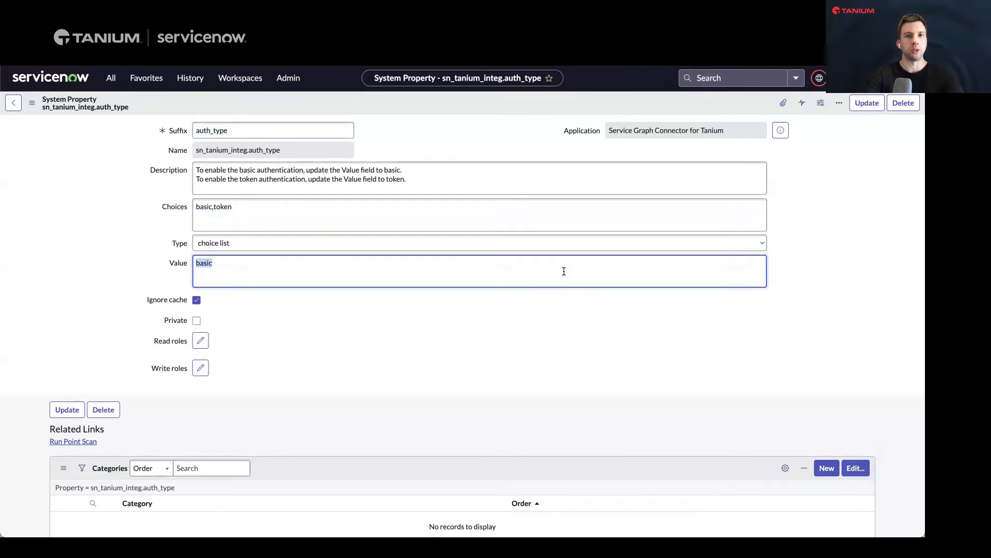
text(token)
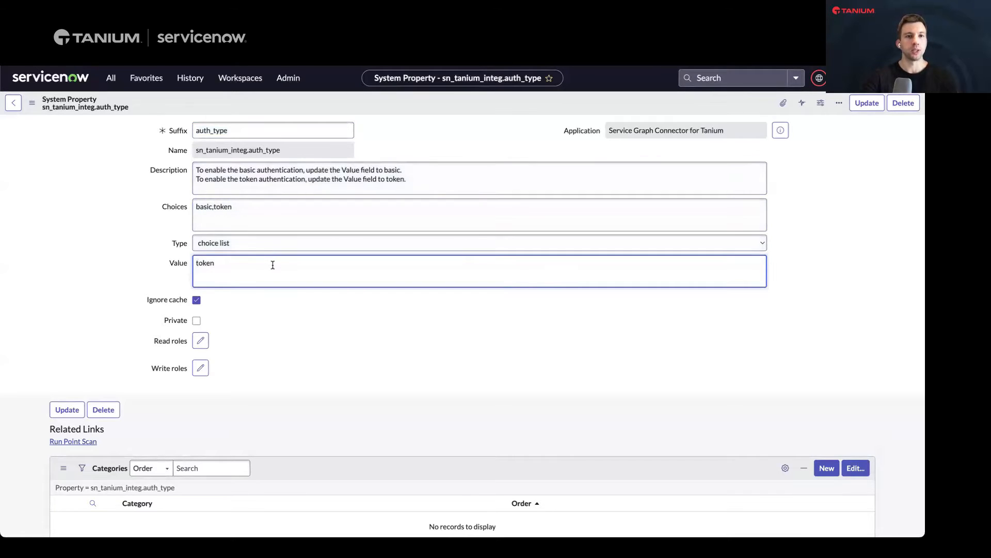
scroll(305, 309, down, 1)
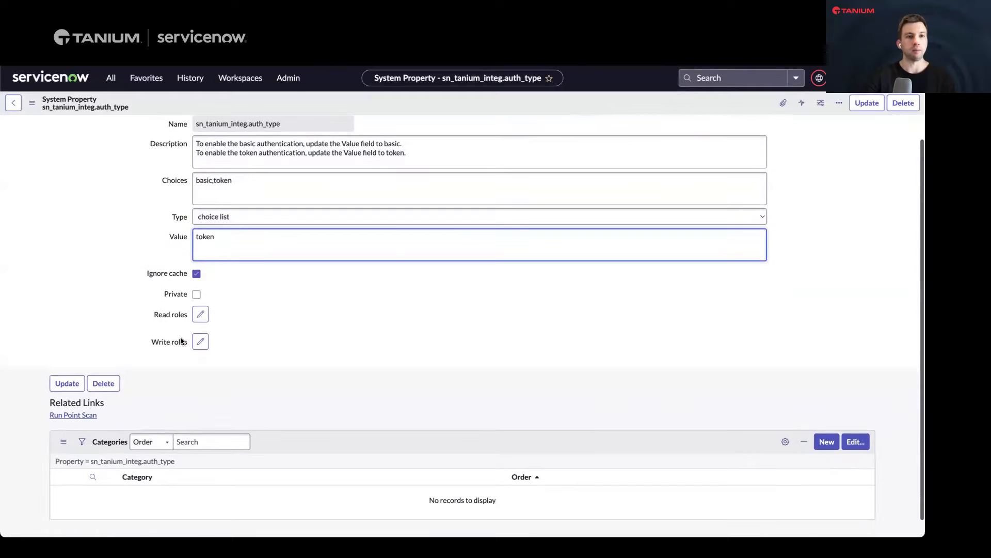
click(67, 384)
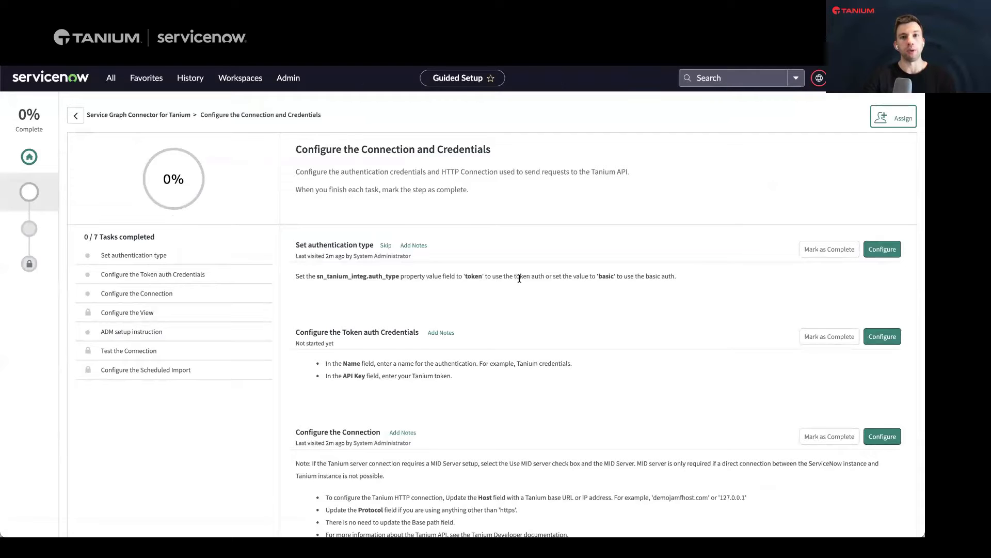
Step: Mark the Set authentication type task as complete and open the configuration of the Configure the Token auth Credentials task
click(816, 250)
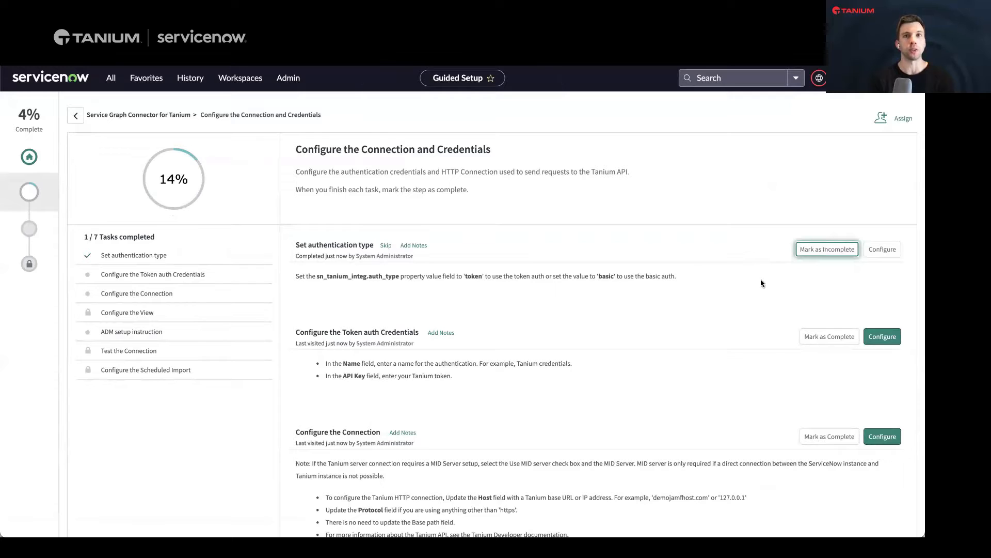
scroll(760, 283, down, 2)
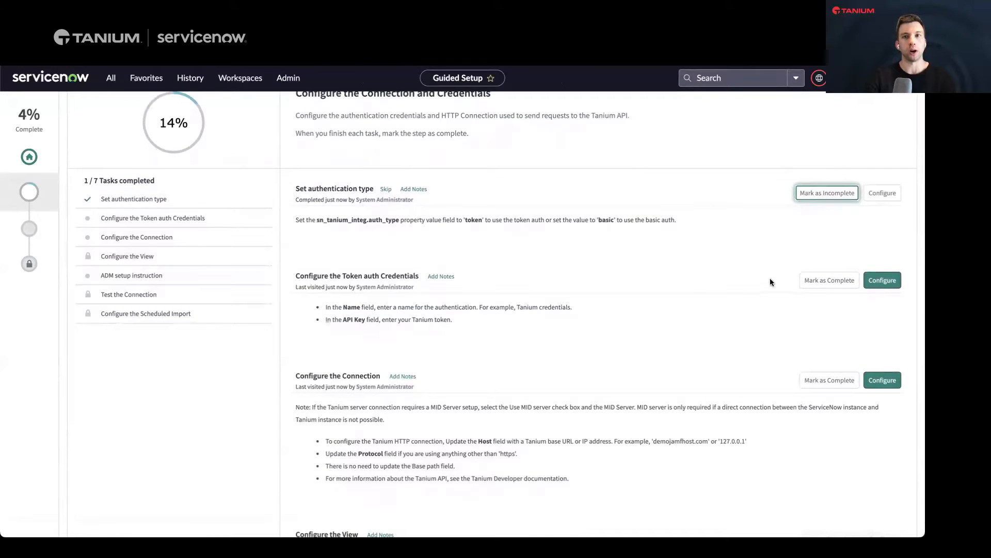
click(885, 281)
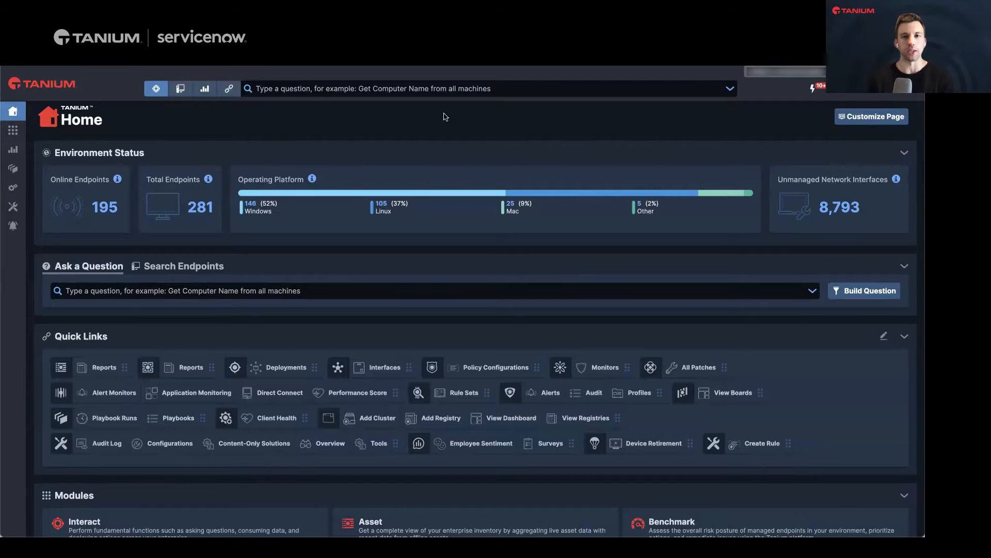
Step: Switch to the Tanium console and start a new persona named "ServiceNow Least Privilege" under the permissions settings
click(12, 191)
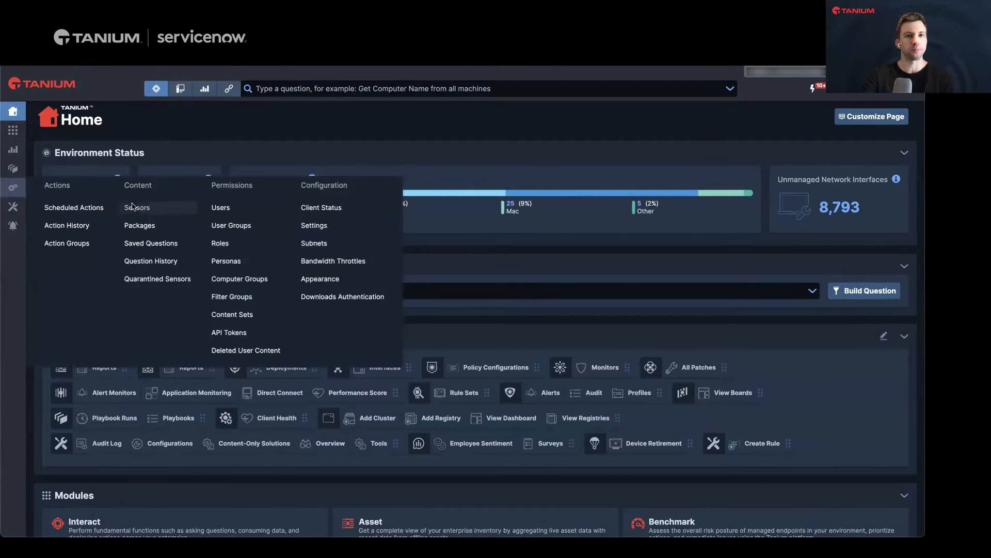
click(227, 261)
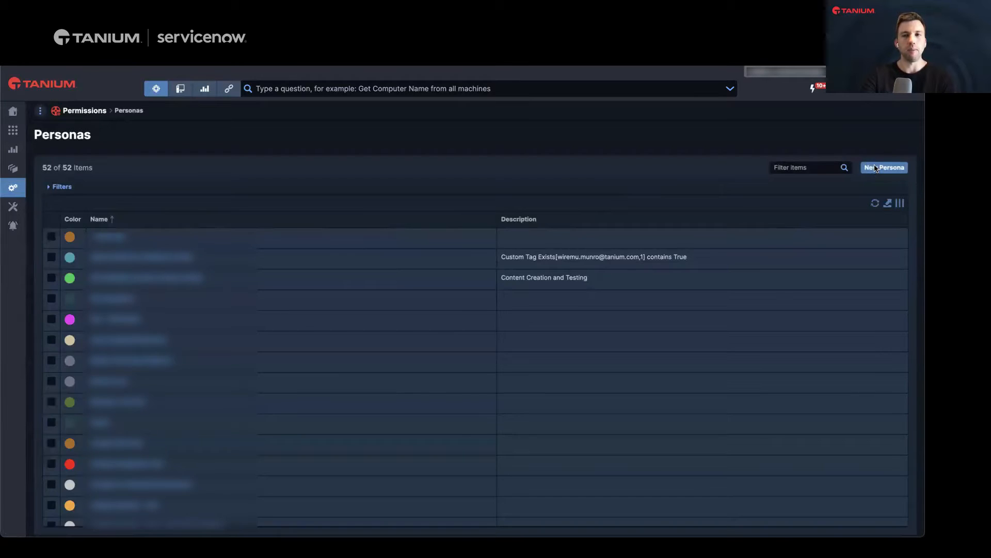
click(876, 168)
click(219, 223)
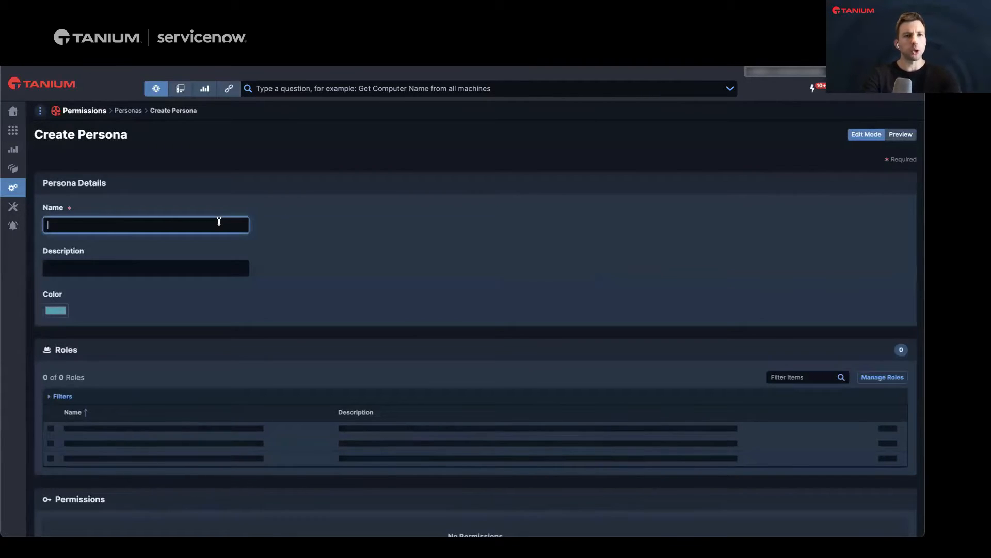
text(Service)
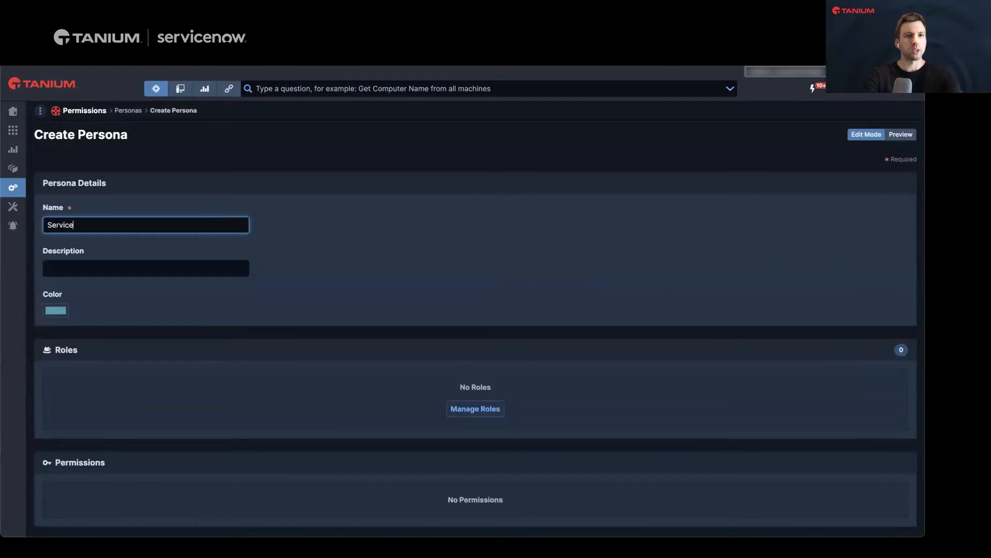
text(Now Least Privilege)
Step: Enter "ServiceNow Asset Integration" as the new persona's description
click(183, 259)
click(183, 262)
text(ServieNo)
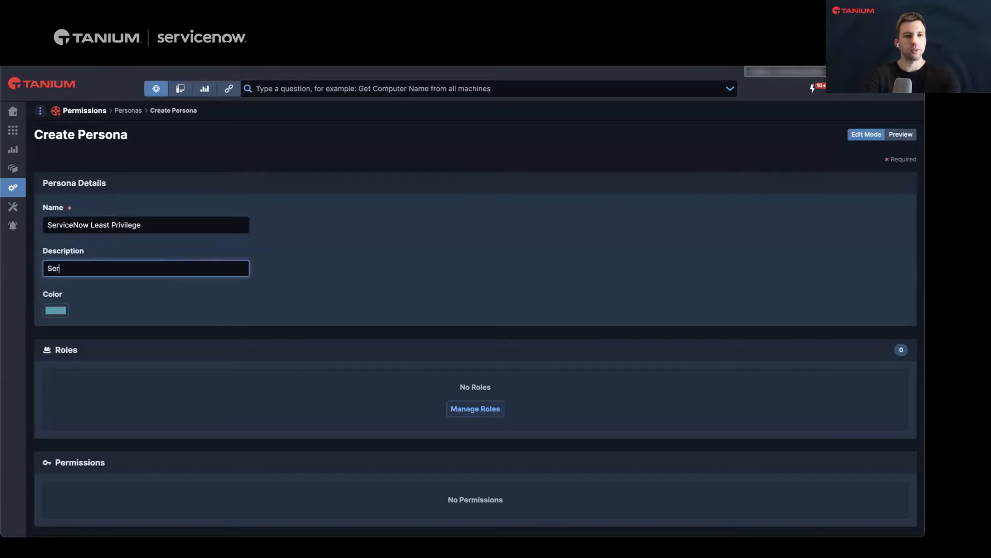
key(BackSpace)
key(BackSpace)
key(BackSpace)
text(ceNow Asset)
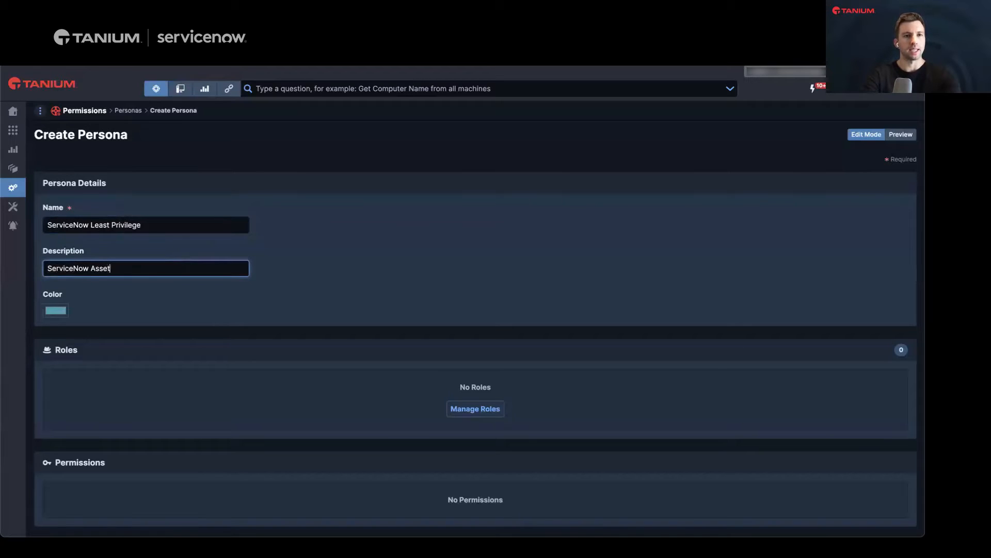
text( Integration)
Step: Assign the Interact Basic User, Asset Report Reader and Gateway User roles to the persona
scroll(409, 366, down, 1)
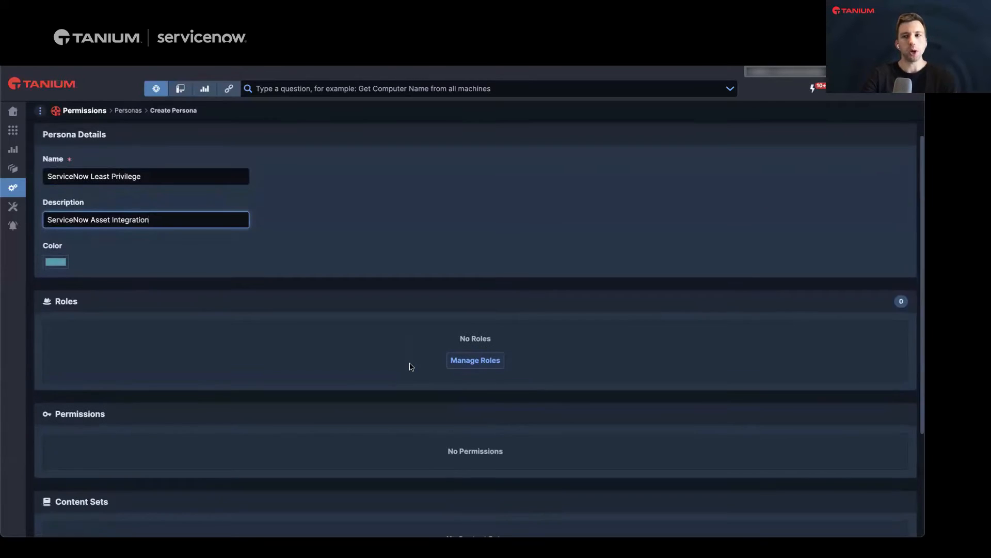
click(473, 361)
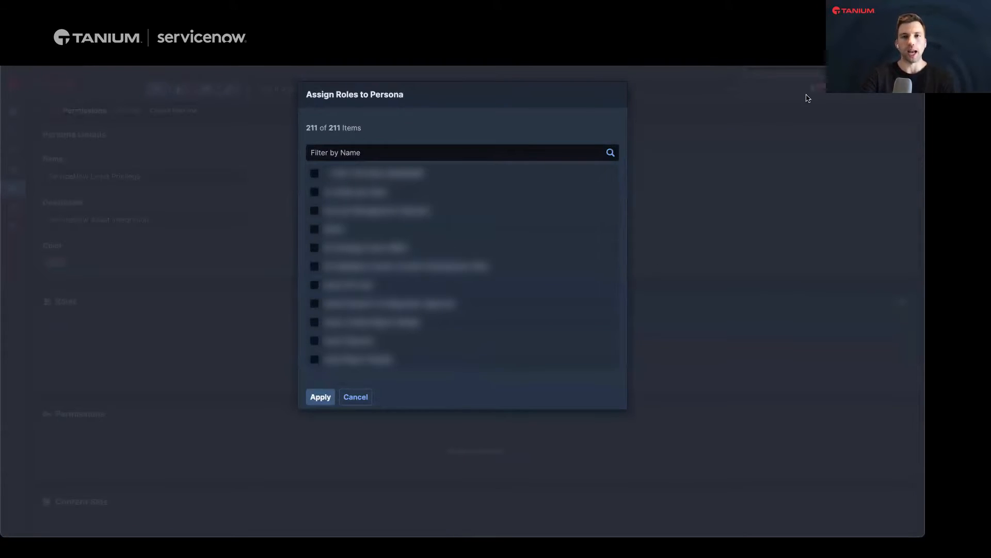
click(563, 150)
text(interact)
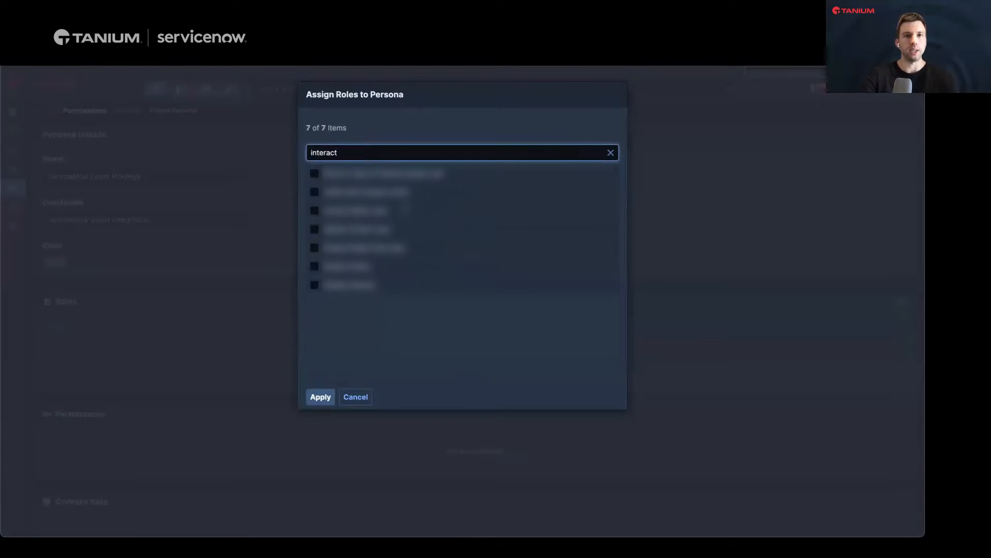
click(315, 210)
double_click(458, 152)
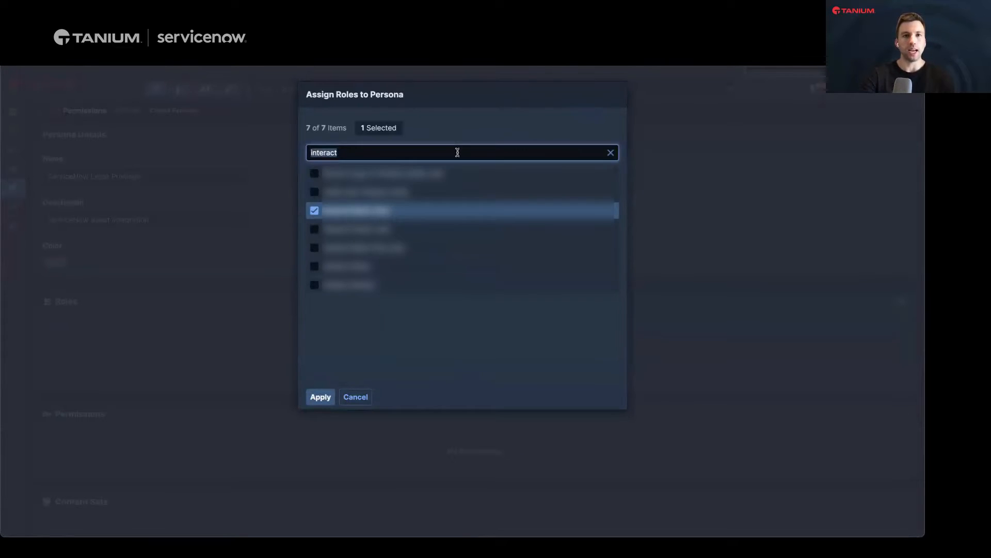
text(asset)
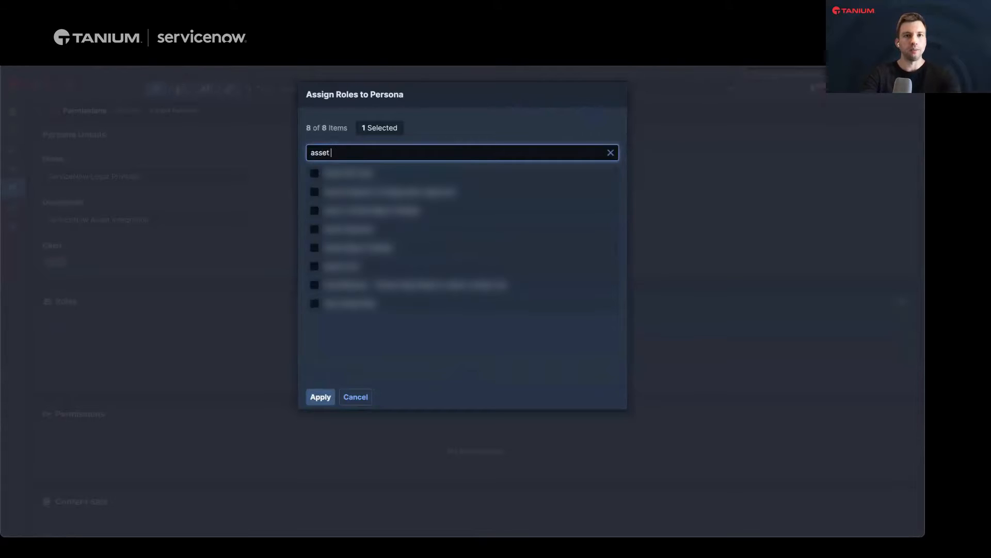
click(315, 247)
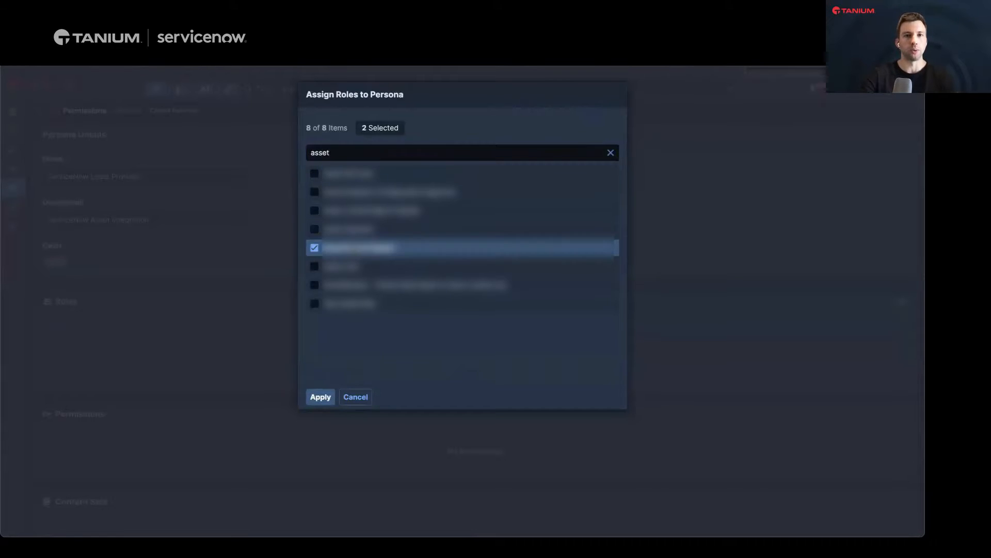
double_click(378, 154)
text(gateway)
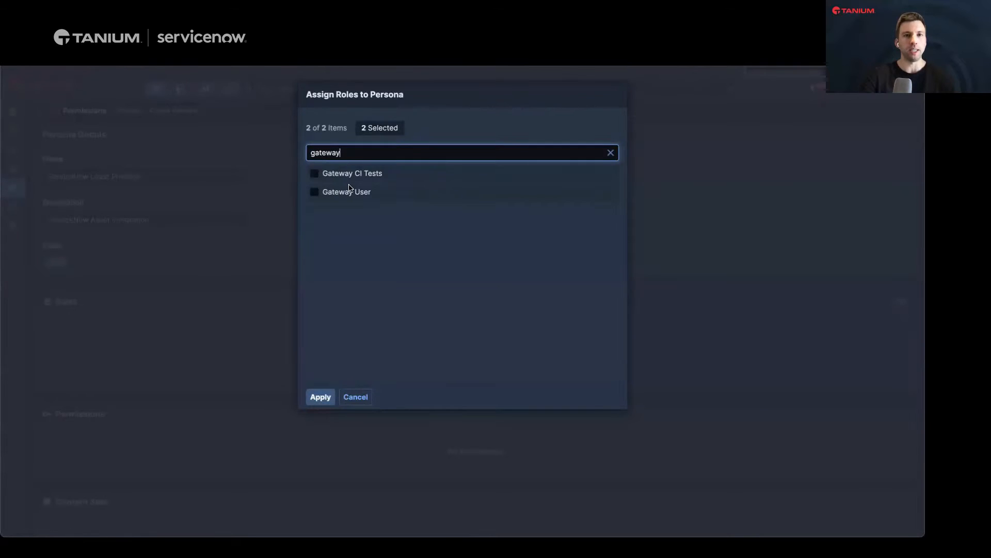
click(315, 191)
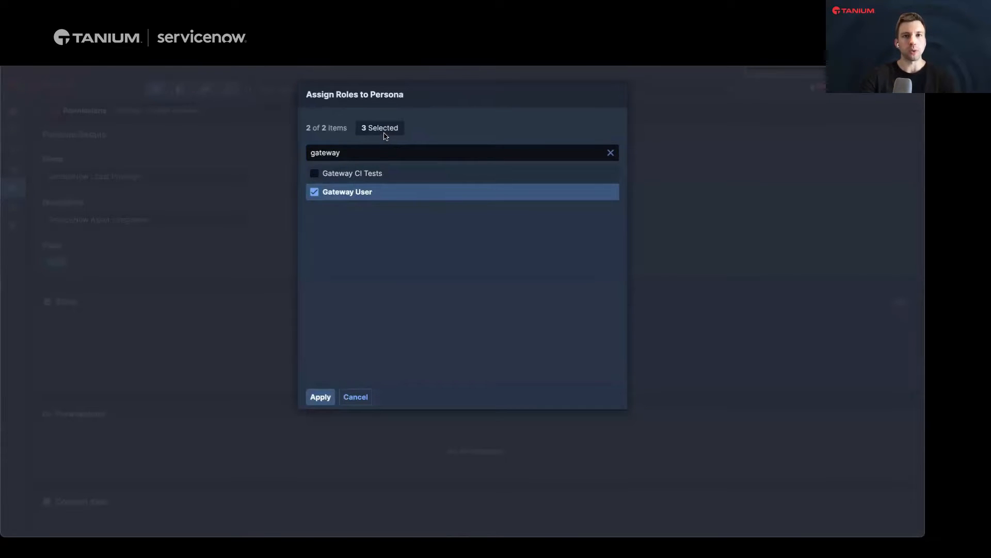
click(321, 398)
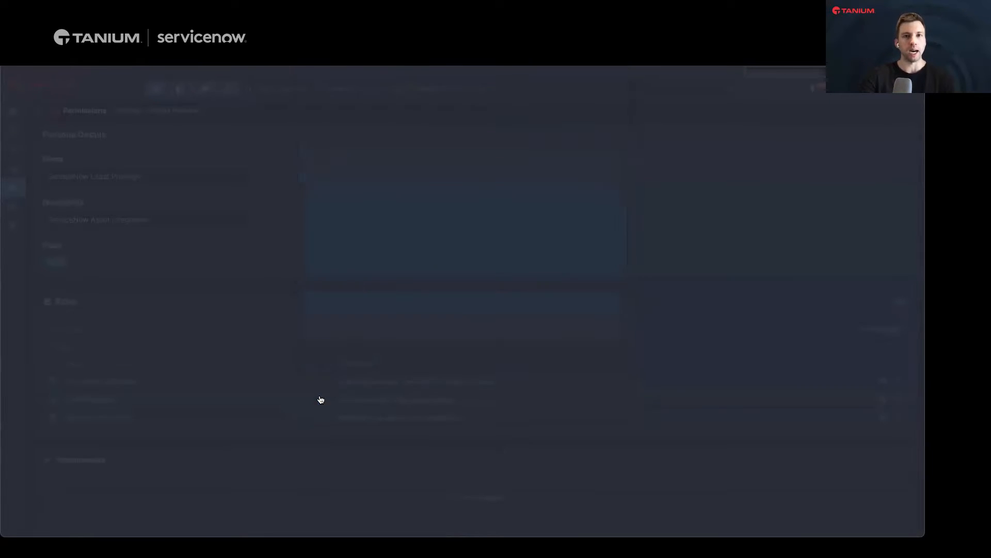
Step: Review the persona's granted permissions and content sets, and replace its No Computers computer group with All Computers
scroll(362, 299, down, 5)
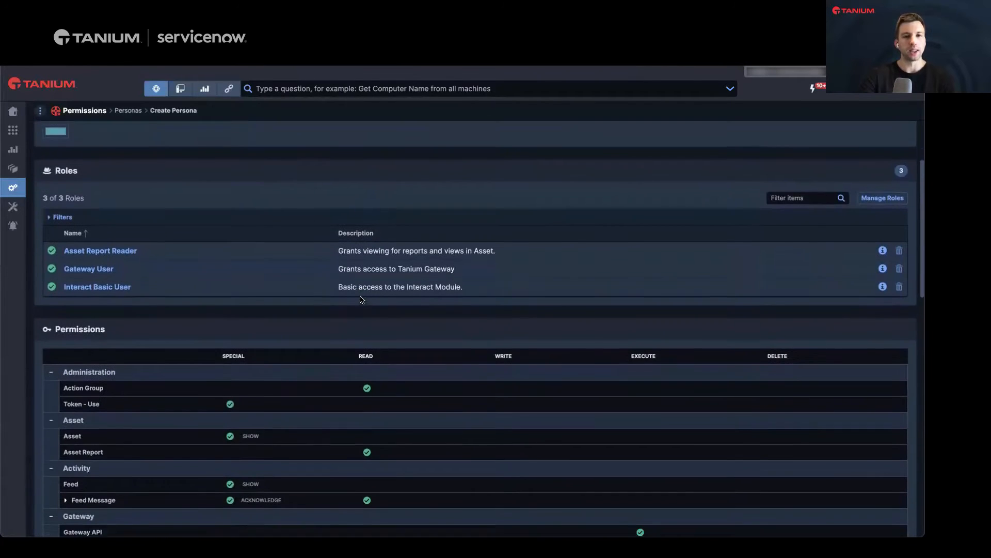
scroll(362, 299, down, 6)
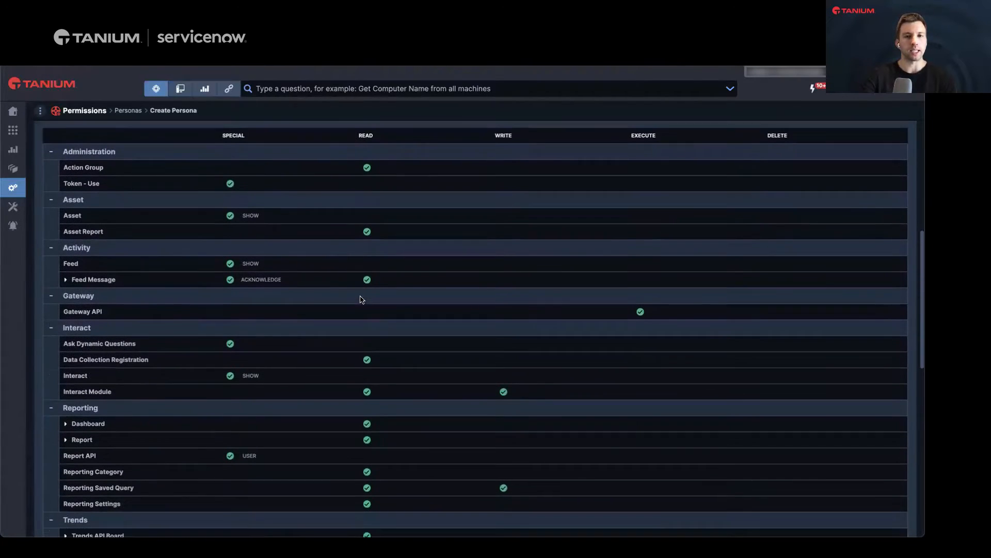
scroll(361, 299, down, 5)
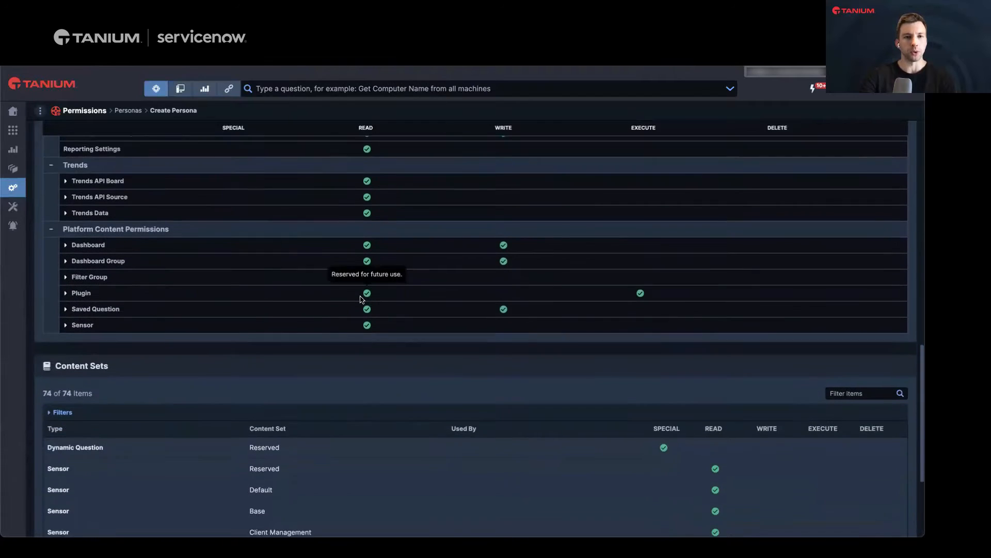
scroll(384, 300, down, 2)
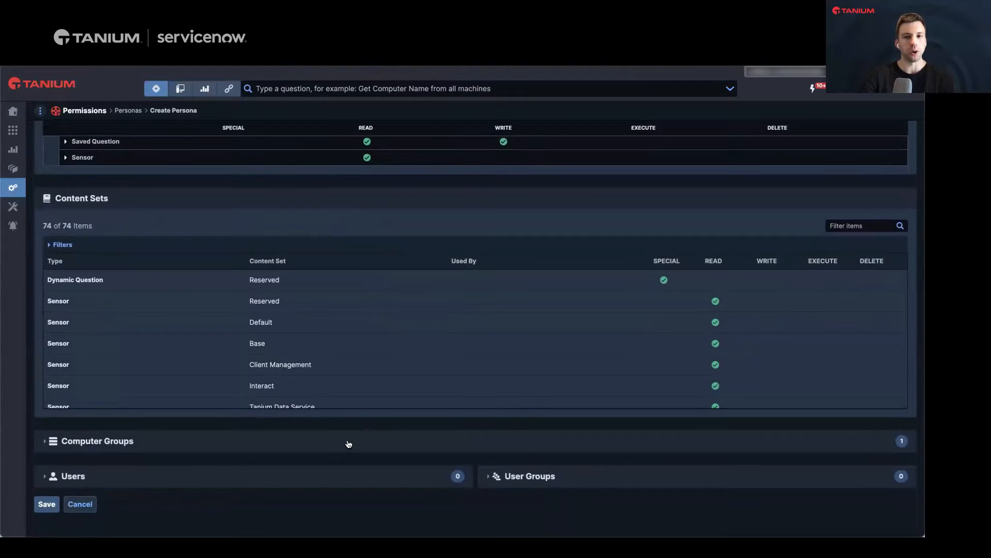
click(348, 444)
scroll(348, 444, down, 1)
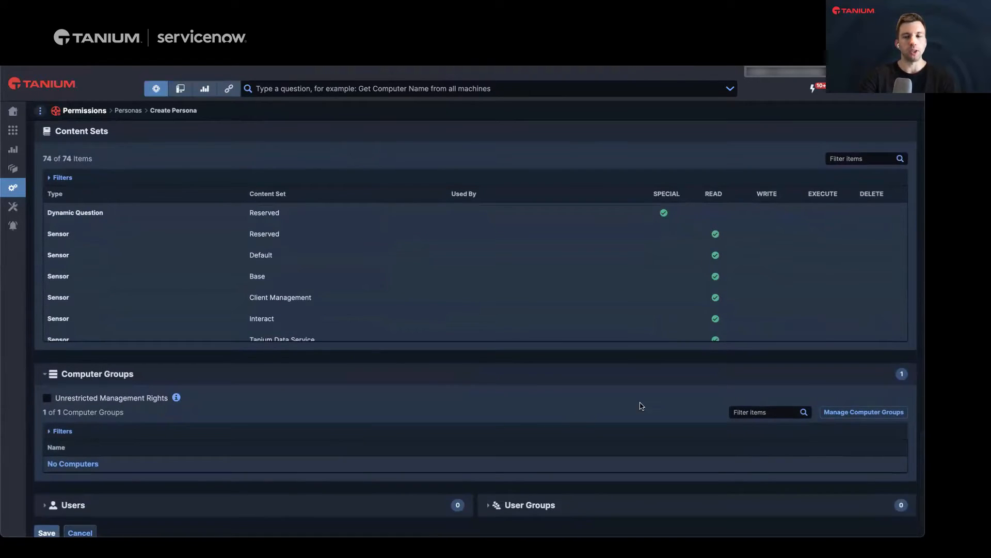
click(833, 413)
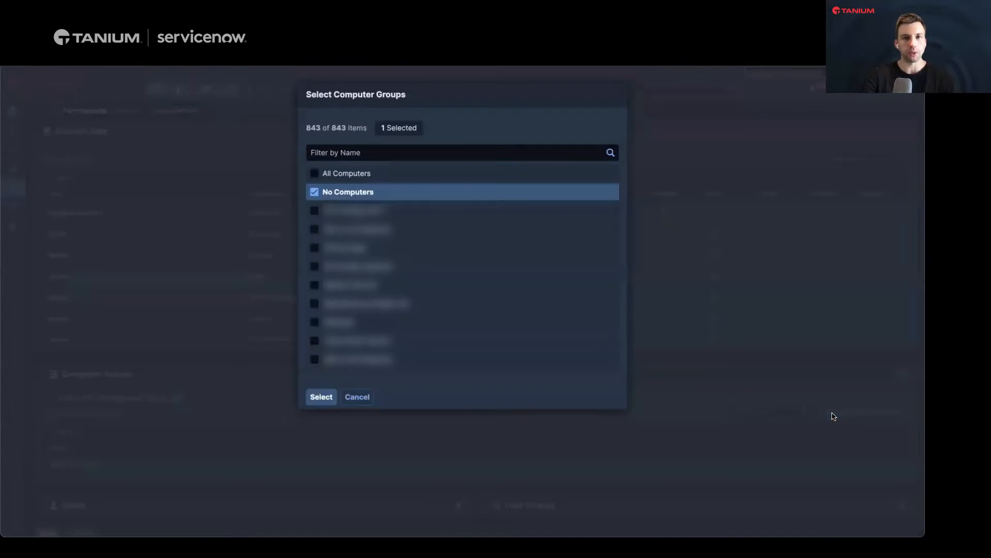
click(314, 173)
click(314, 192)
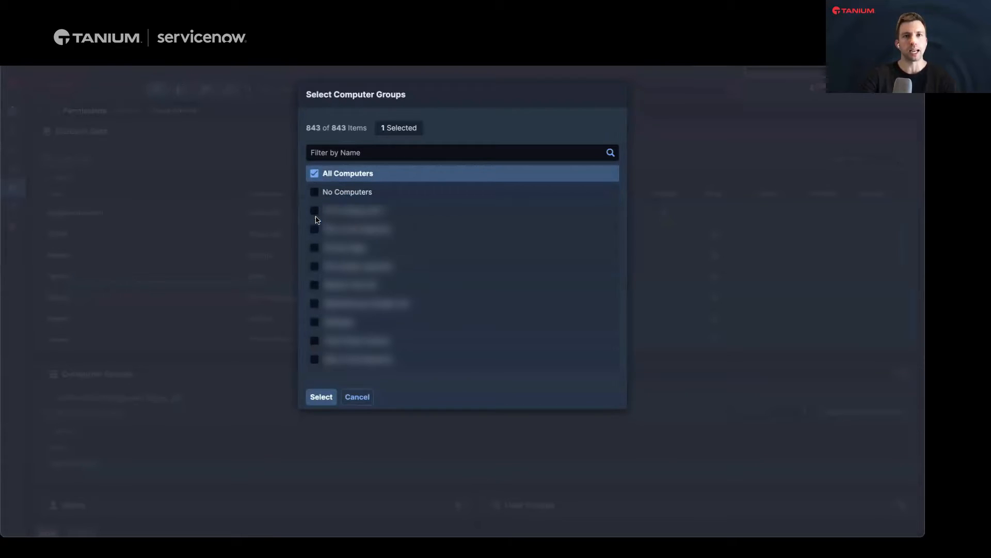
click(321, 397)
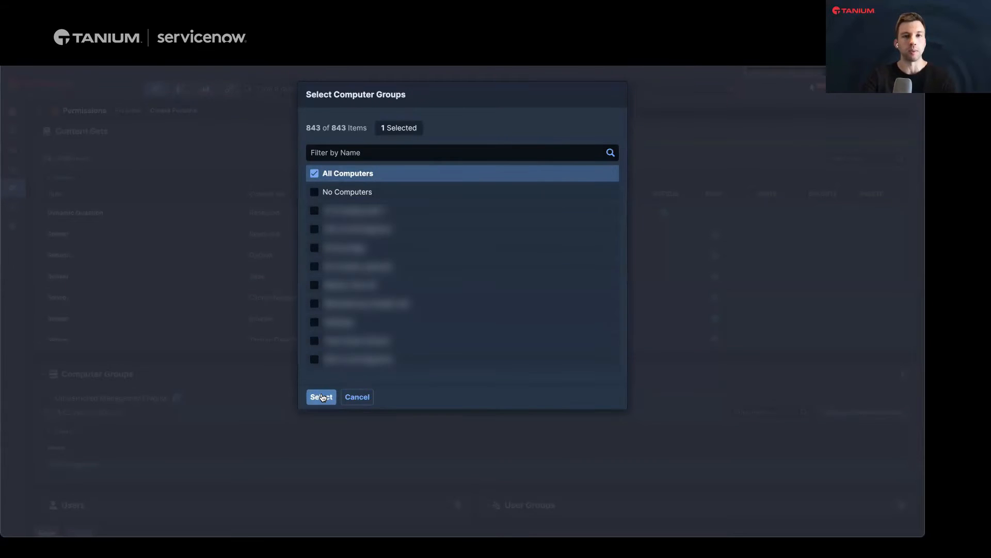
Step: Assign the intended user account to the ServiceNow Least Privilege persona and save the persona
scroll(389, 474, down, 1)
click(389, 473)
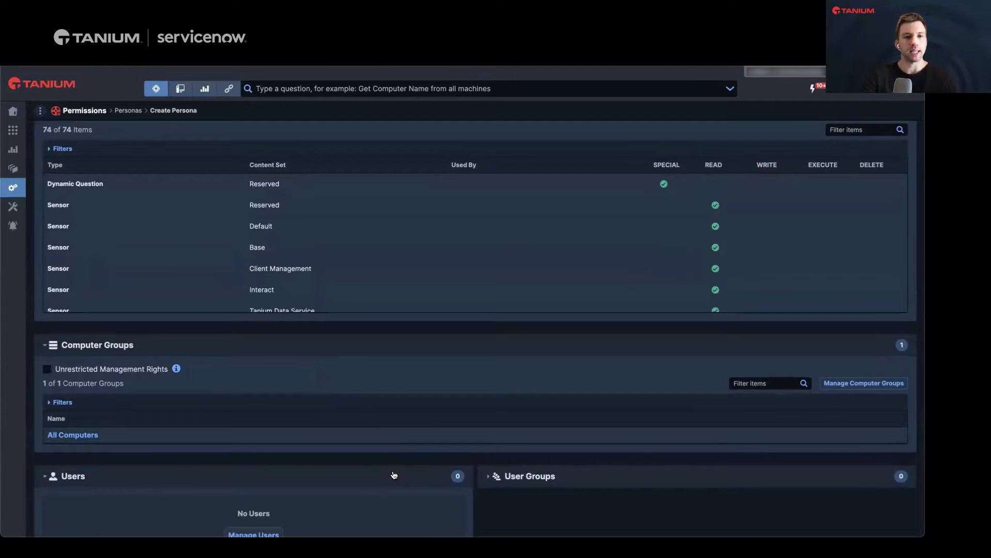
scroll(392, 474, down, 2)
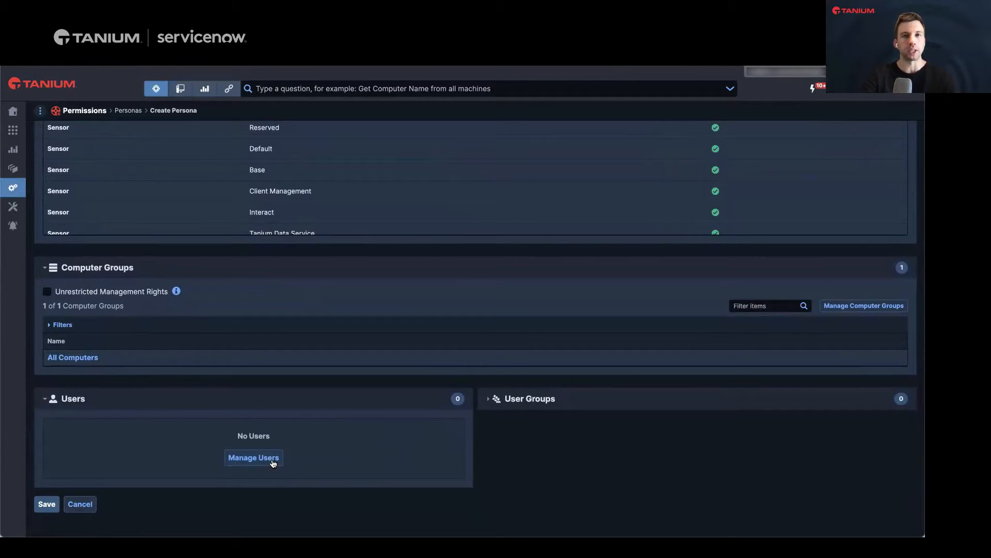
click(273, 463)
click(378, 153)
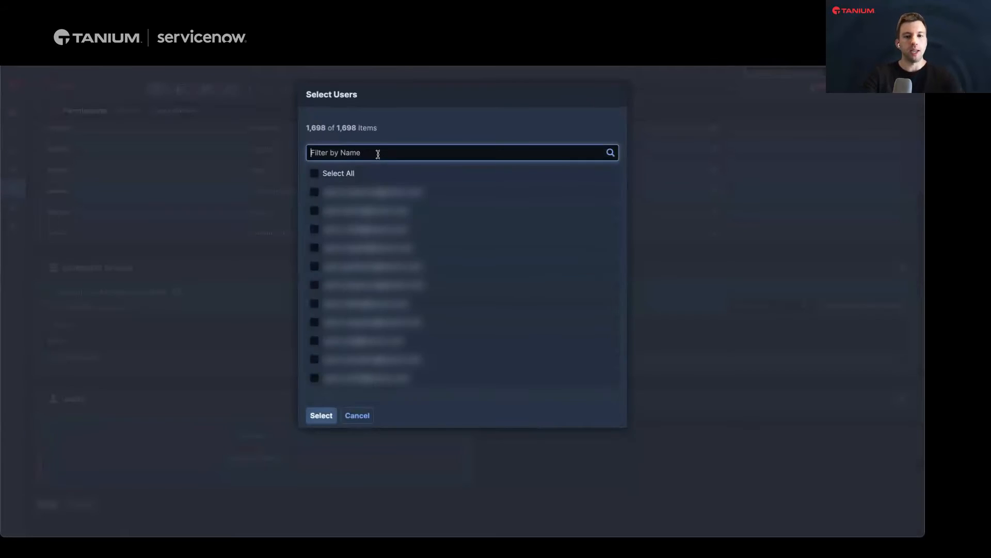
text(brandon)
click(362, 284)
click(322, 415)
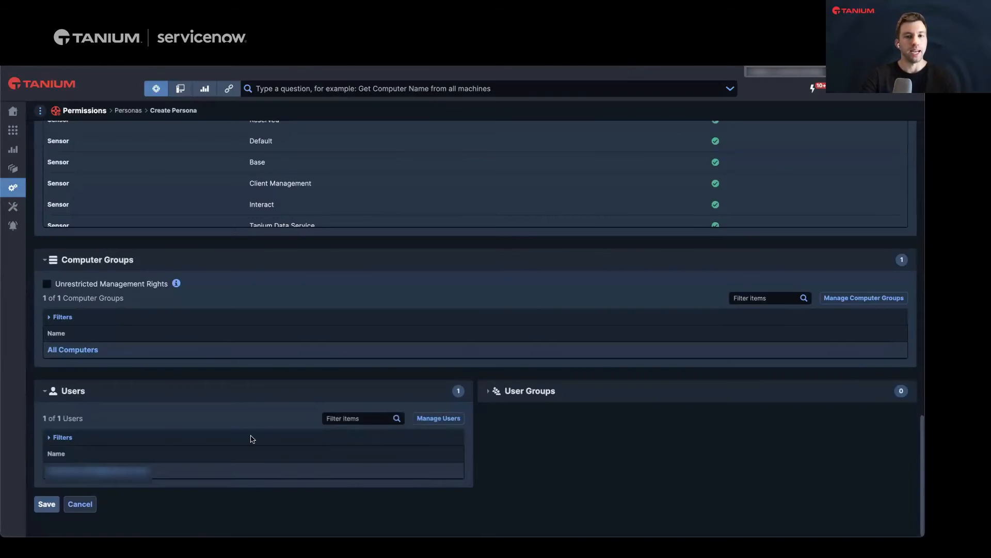
click(47, 504)
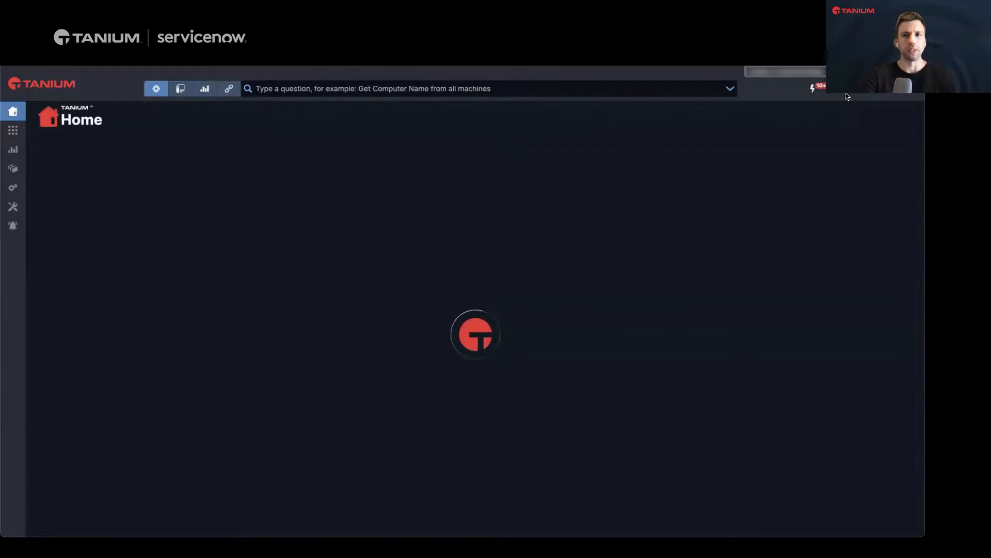
Step: Try switching the current session from the Default Persona to the ServiceNow Least Privilege persona
click(912, 93)
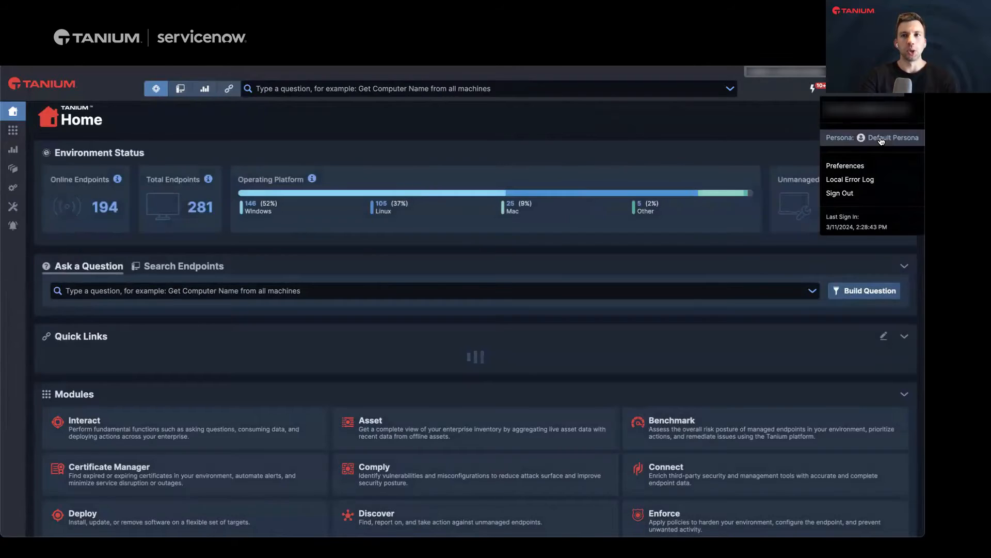
click(882, 139)
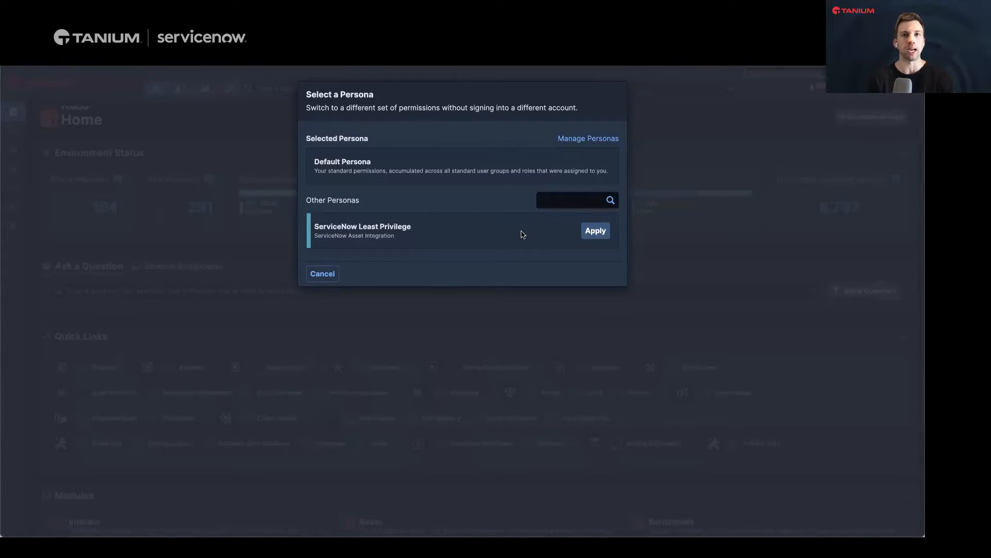
click(595, 231)
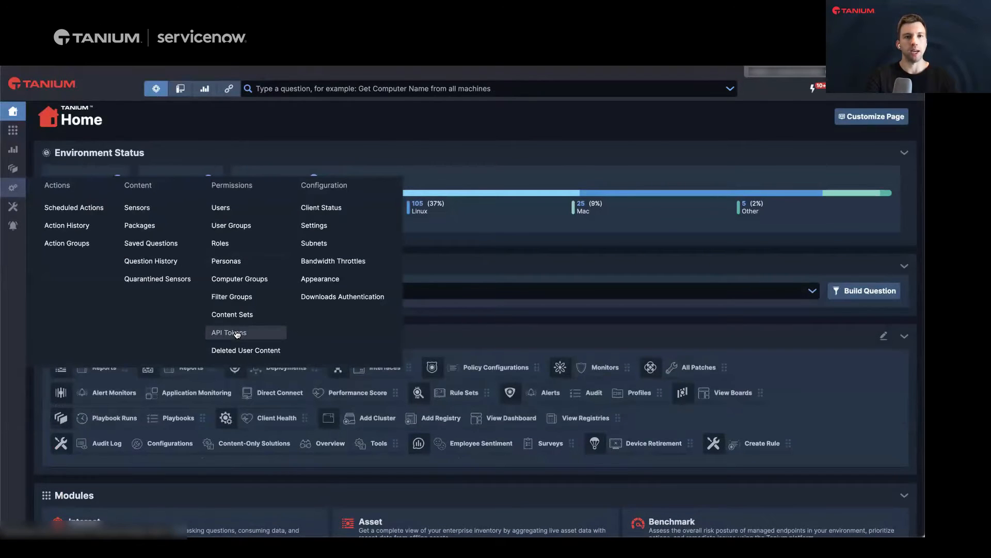
Step: Start a new API token under the permissions settings with the notes "ServiceNow Service Graph Connector"
click(236, 333)
click(882, 184)
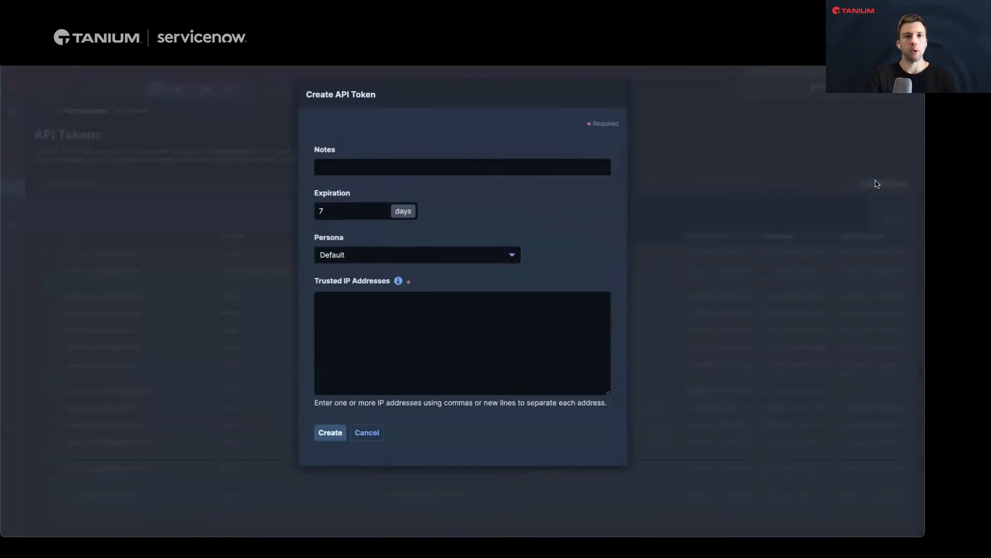
click(527, 169)
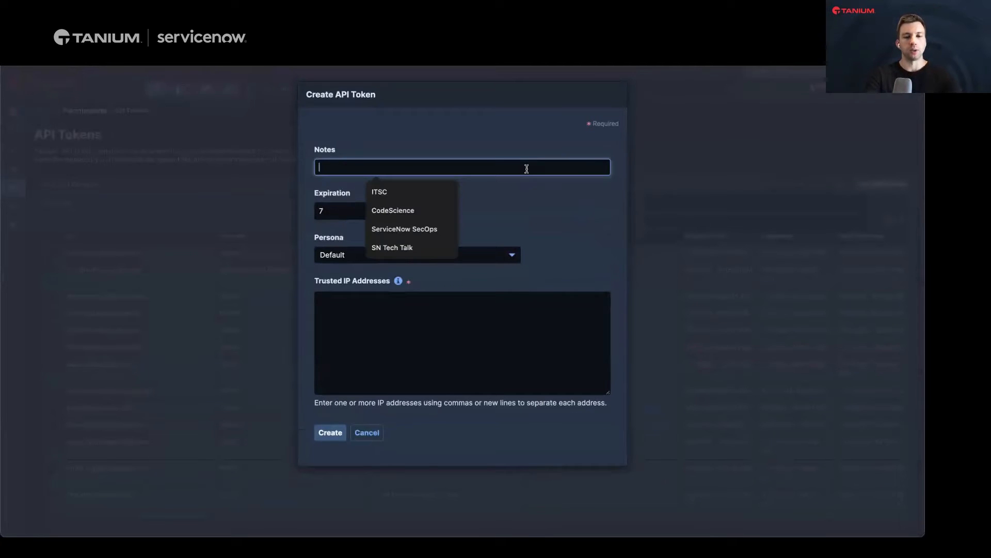
text(Servi)
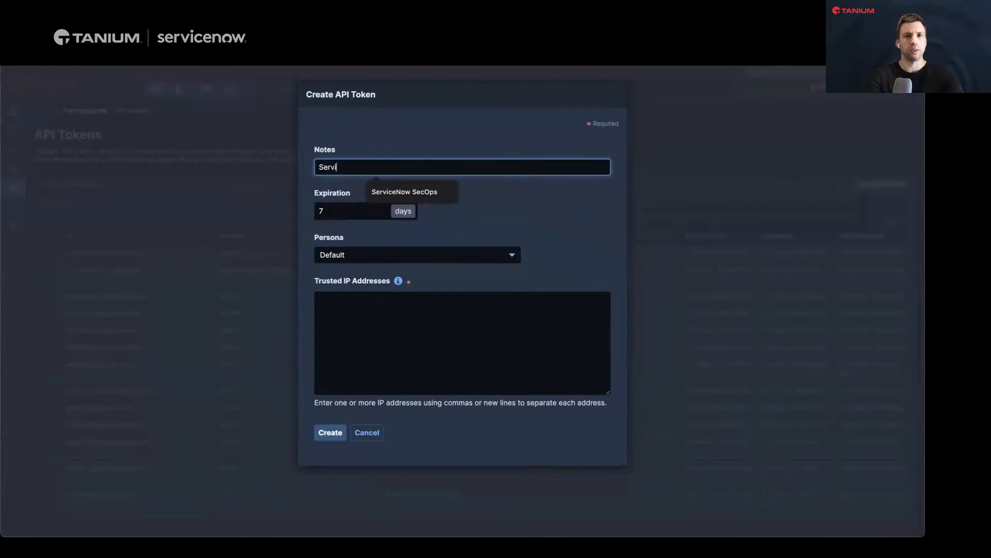
text(ceNow Servi)
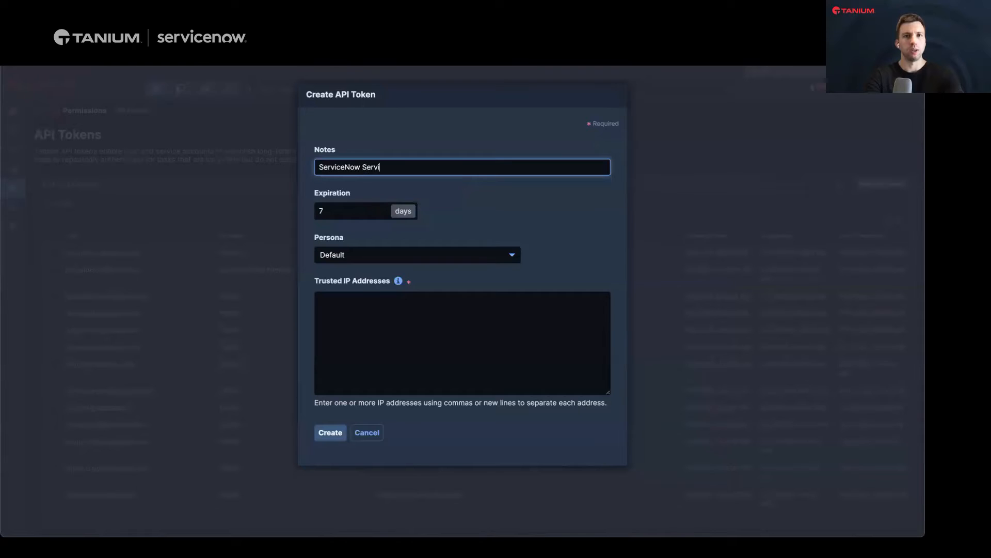
text(ce Graph Connector)
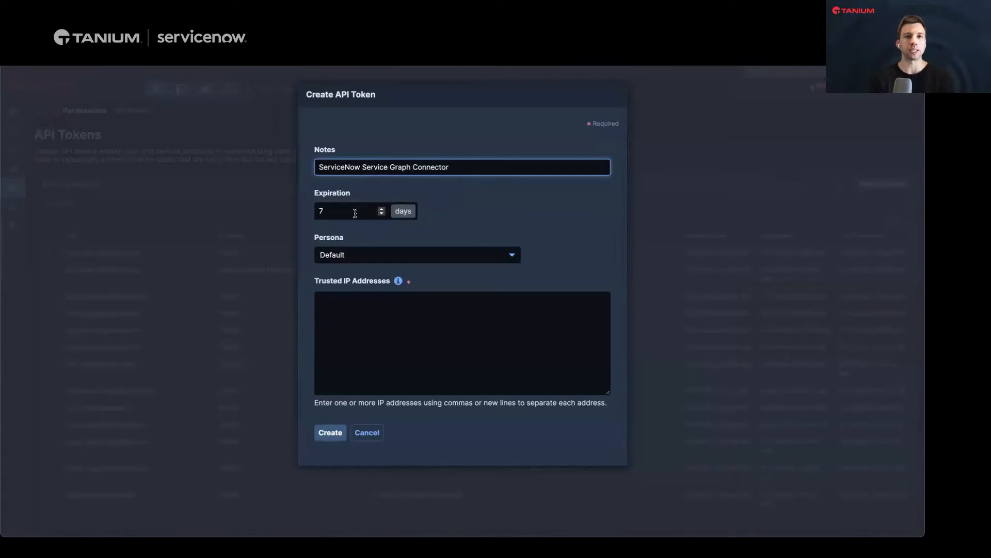
Step: Set the token's persona to ServiceNow Least Privilege and its trusted IP addresses to 0.0.0.0/0
click(367, 255)
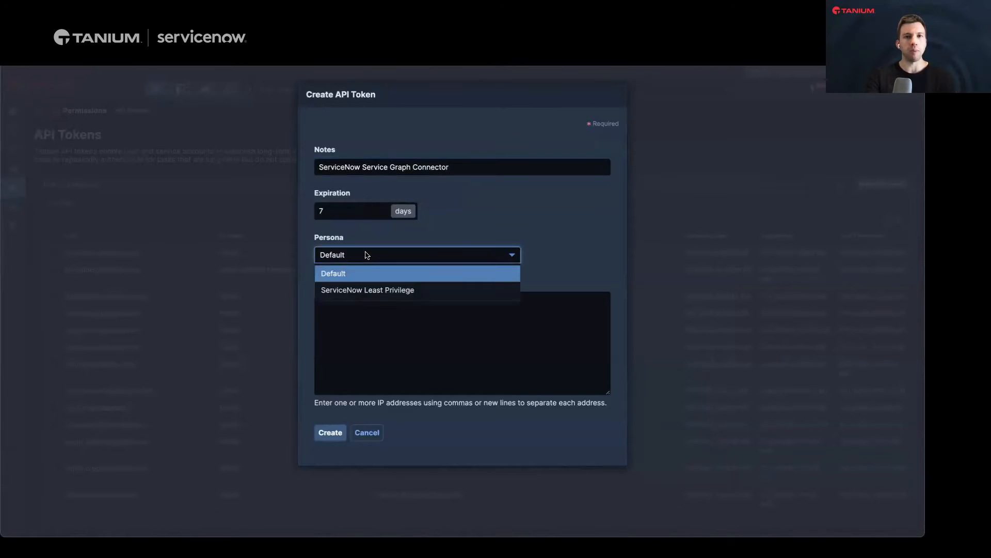
click(380, 291)
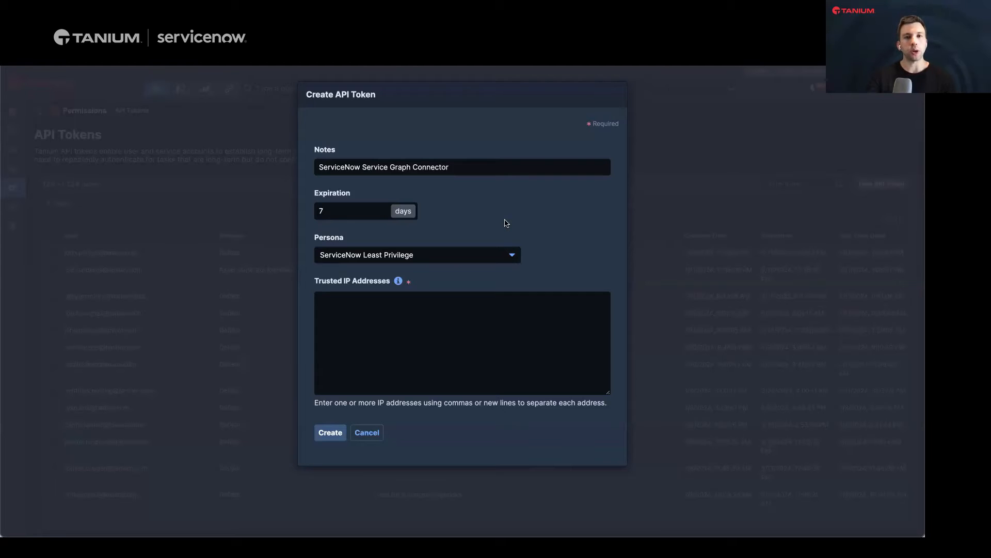
click(465, 322)
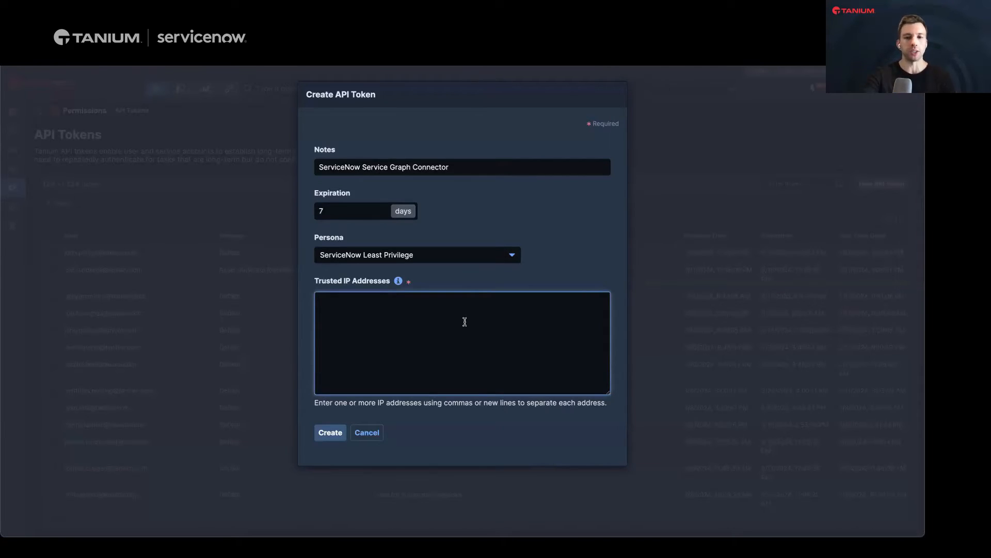
text(0.0.0.0/0)
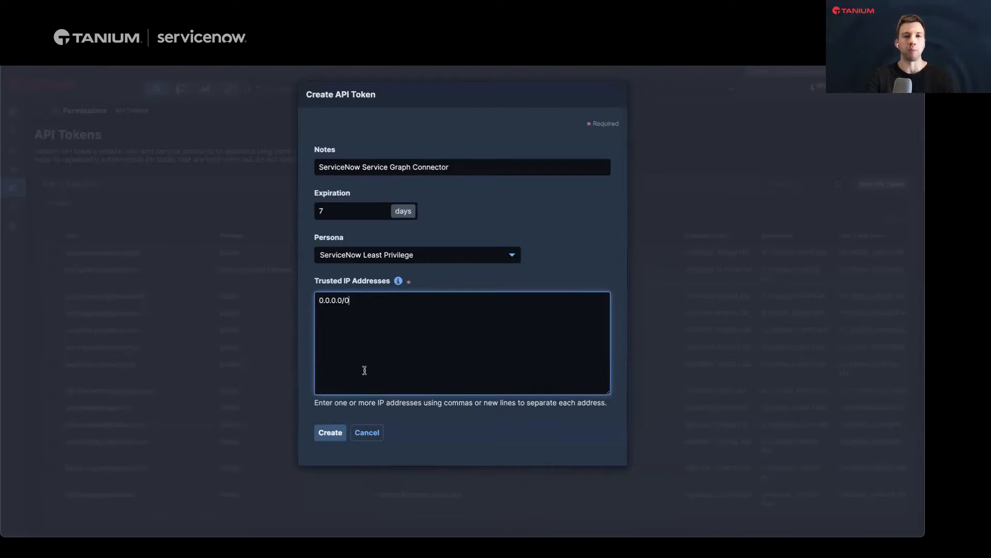
Step: Create the API token, confirm the action and close the view of the generated token
click(327, 434)
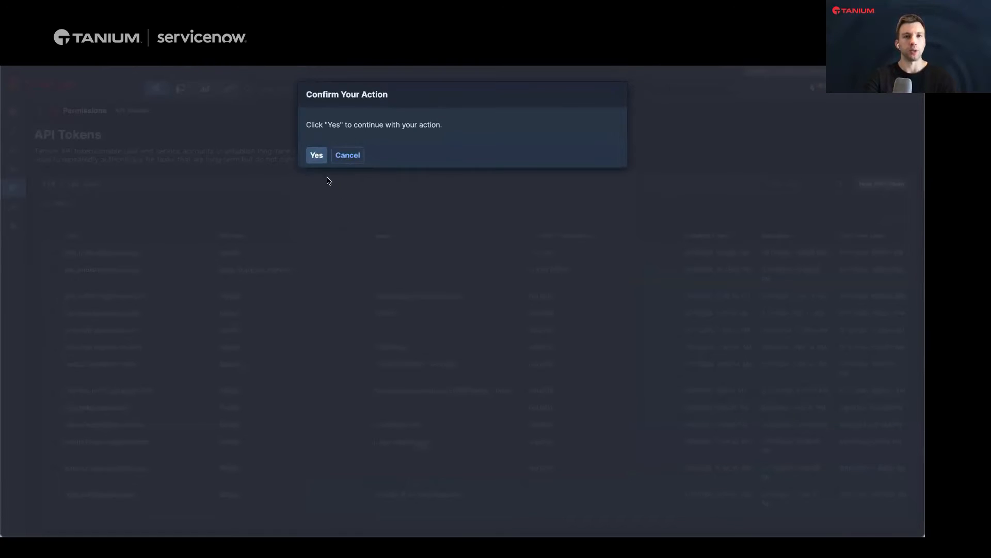
click(318, 156)
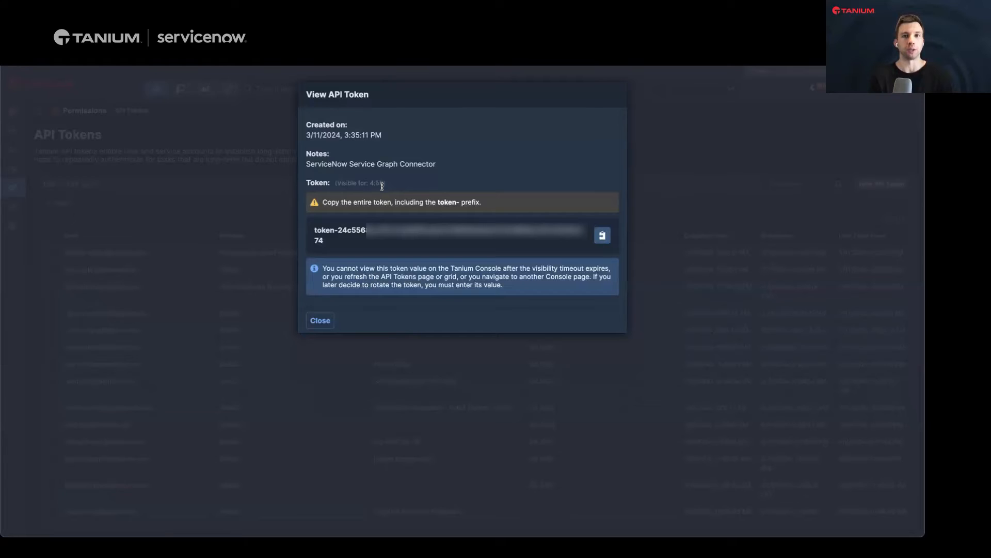
click(321, 320)
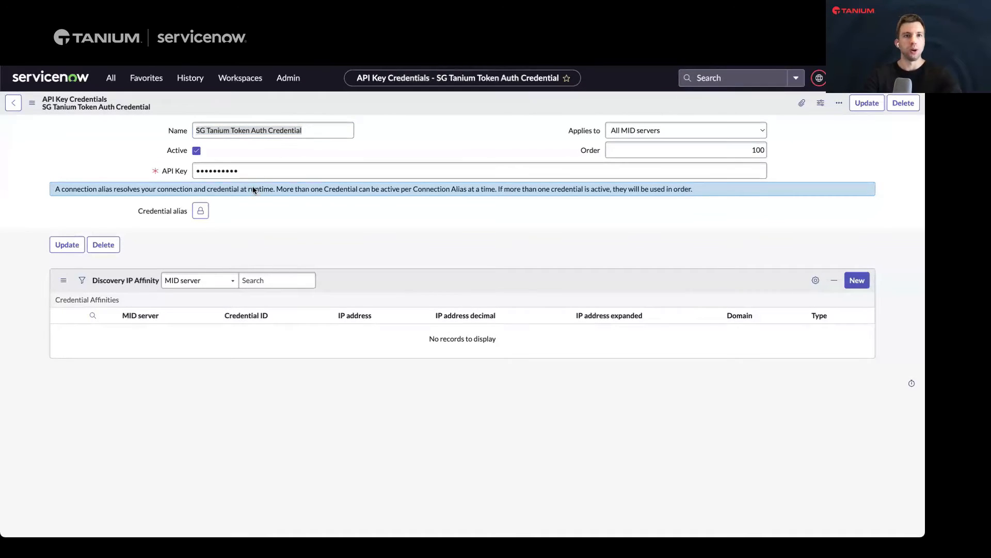
Step: Replace the API key of the SG Tanium Token Auth Credential with the copied Tanium token and save the record
click(255, 170)
key(ctrl+a)
key(ctrl+v)
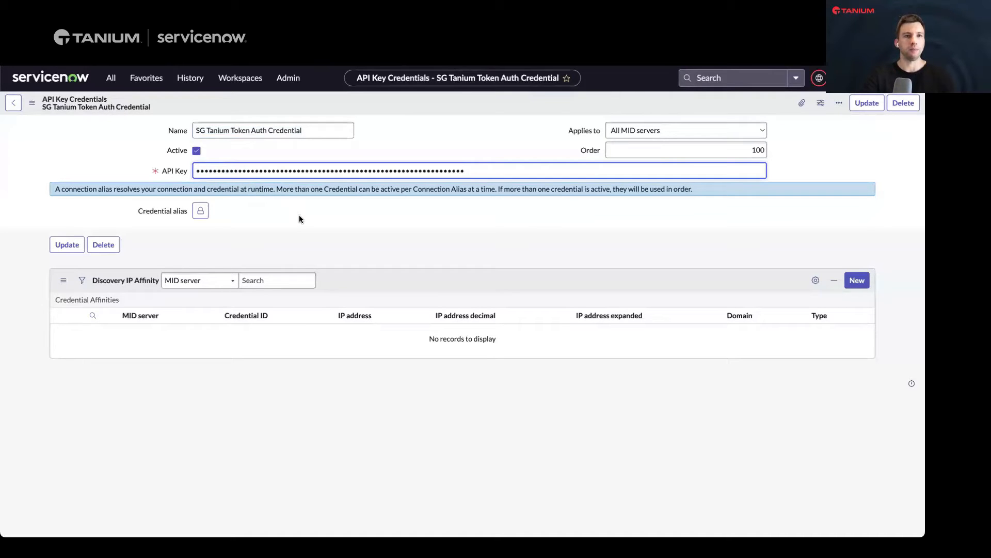
click(71, 244)
Step: Mark the token auth credentials task as complete and open the configuration of the connection task
scroll(764, 242, down, 1)
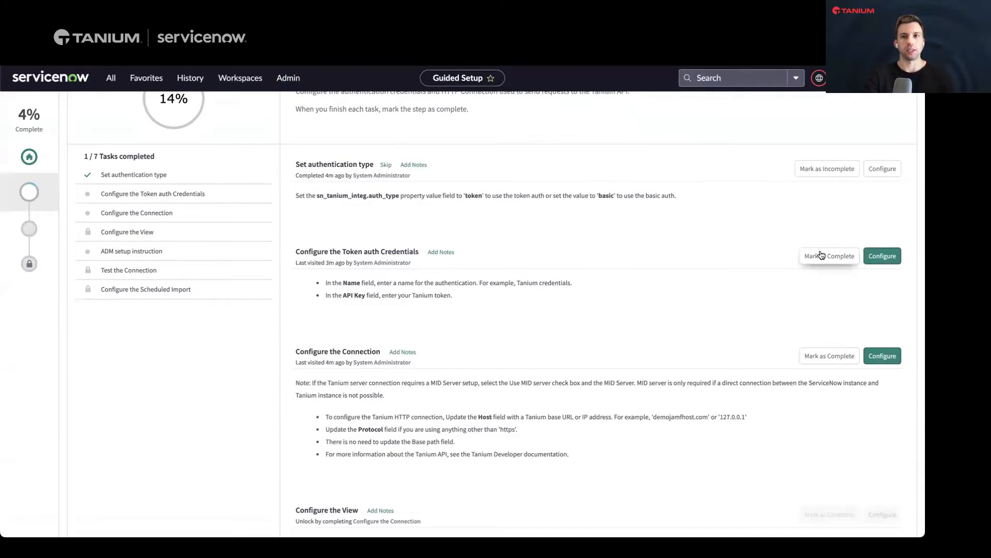
click(822, 254)
scroll(737, 255, down, 2)
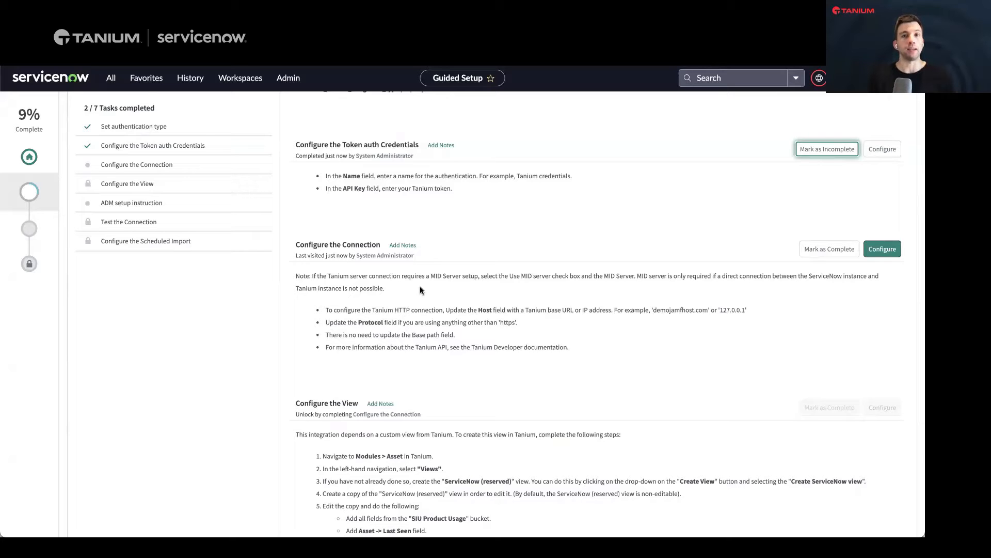
click(883, 249)
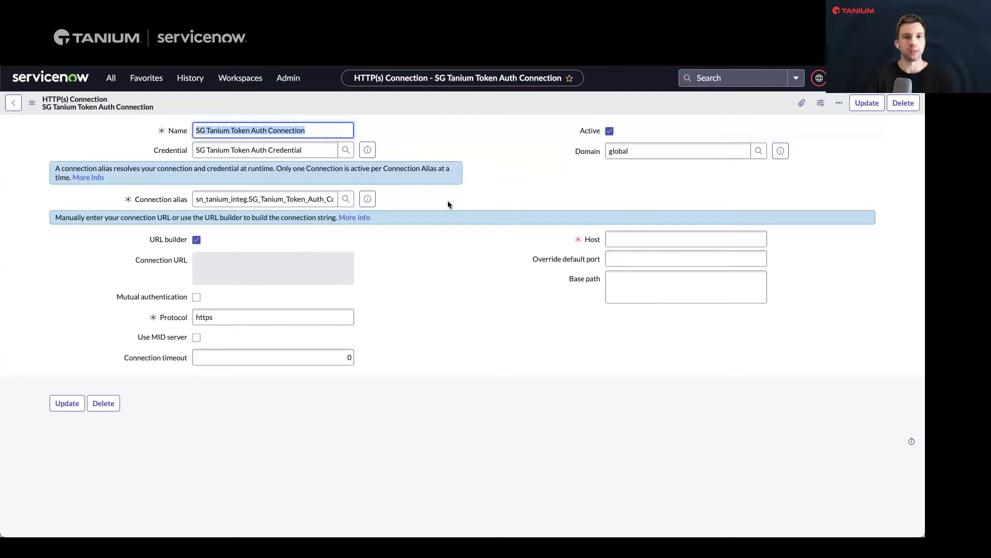
Step: Toggle the Use MID server option on and off again, and set the connection's host to demo-api.cloud.tanium.com
click(197, 338)
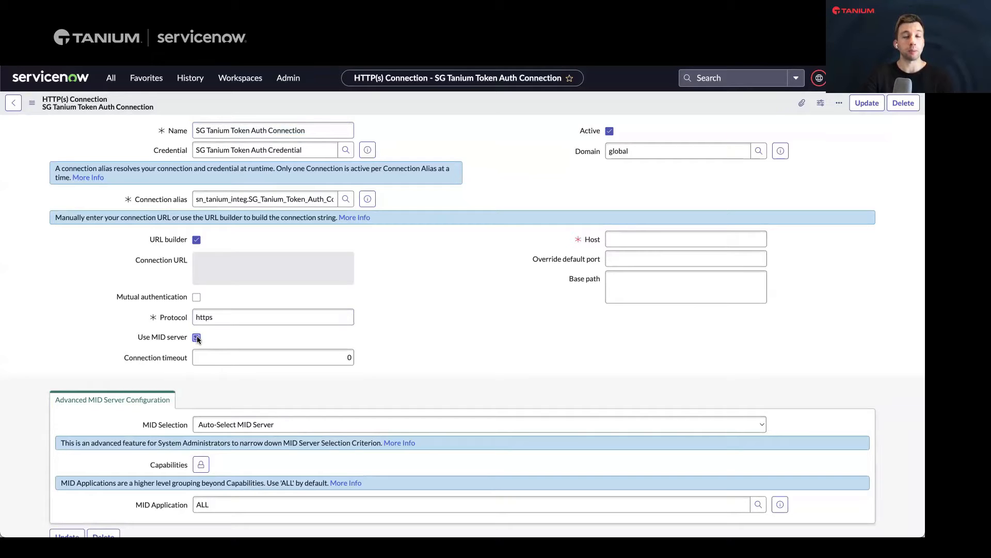
click(197, 338)
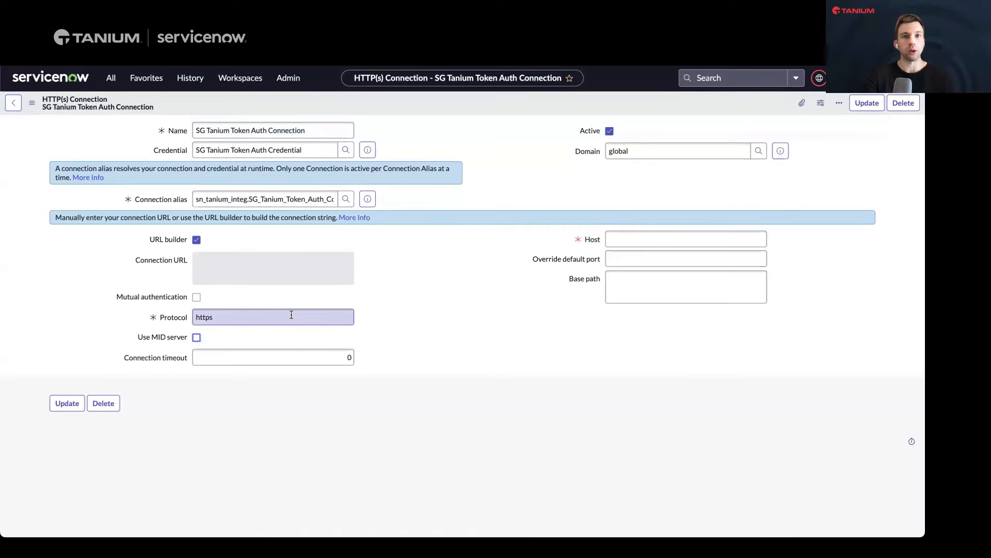
click(631, 234)
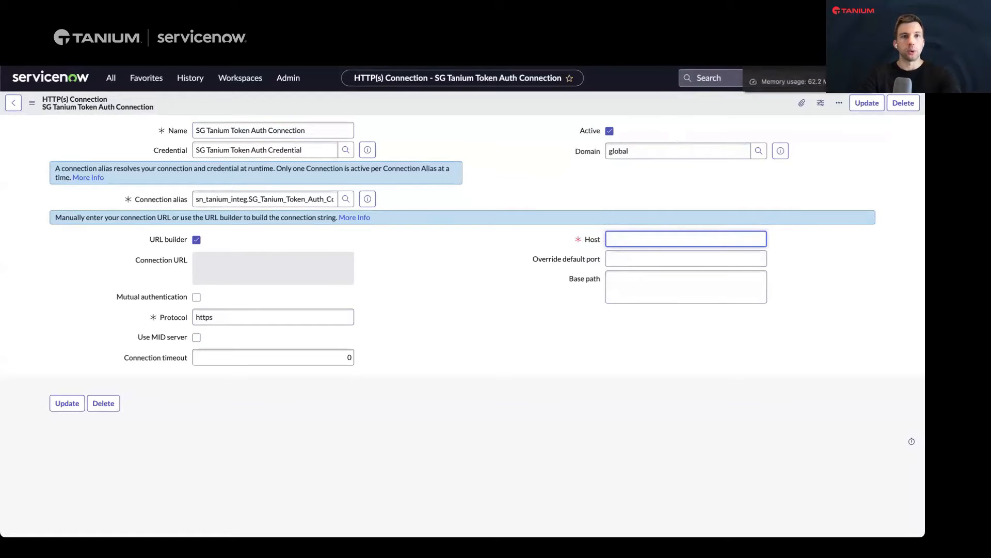
text(https://demo.cloud.tanium.com/)
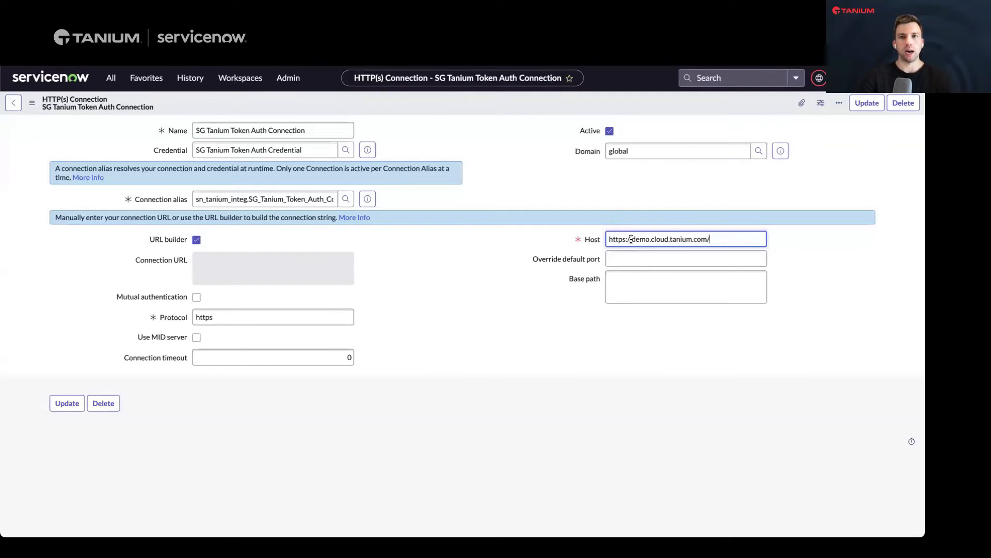
drag(631, 239, 591, 237)
key(BackSpace)
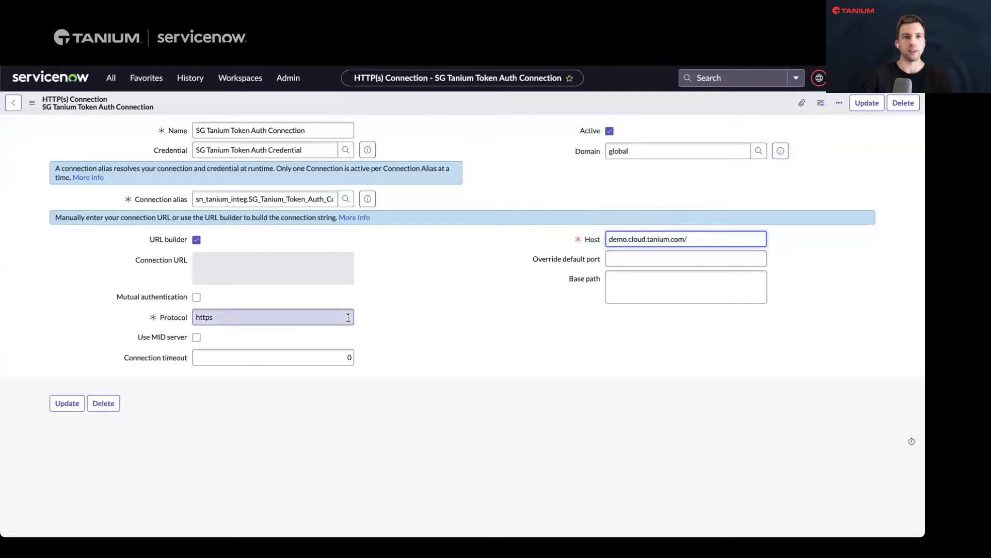
click(720, 235)
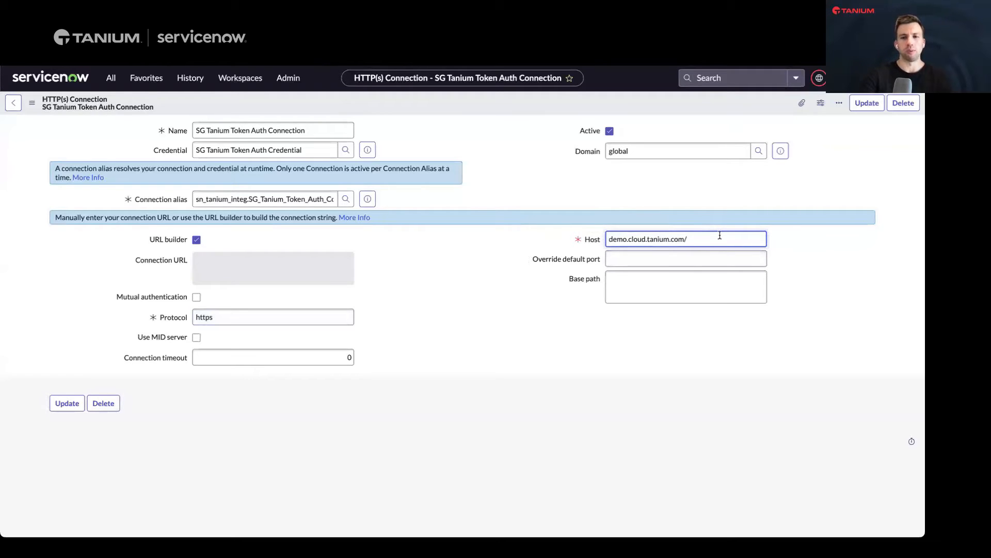
key(BackSpace)
click(626, 239)
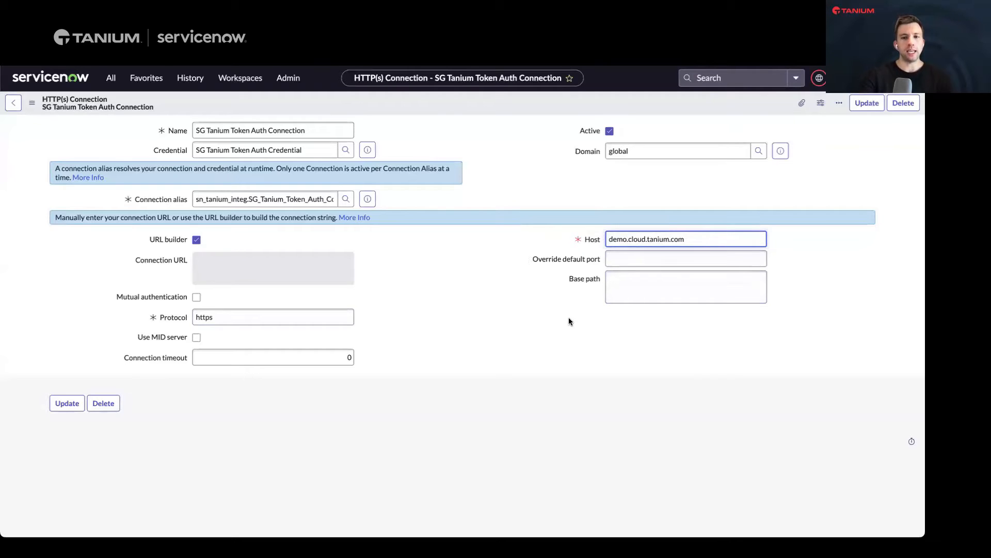
text(-api)
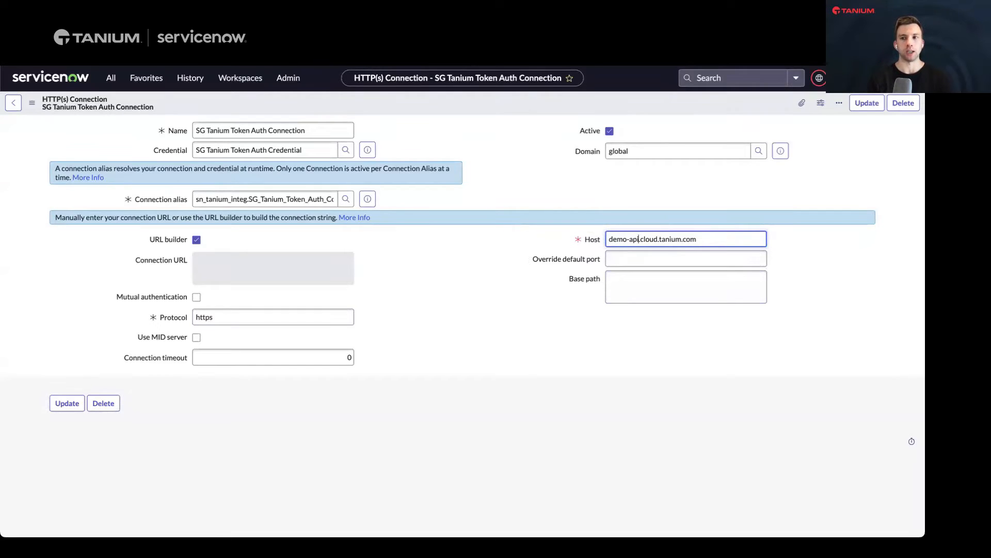
Step: Save the SG Tanium Token Auth Connection and return to the guided setup tasks
click(62, 404)
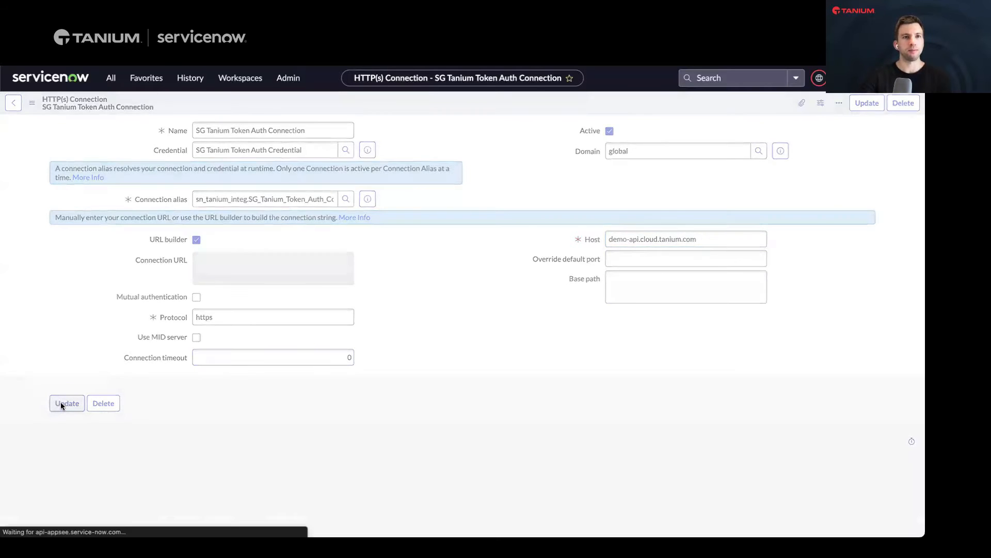
click(14, 104)
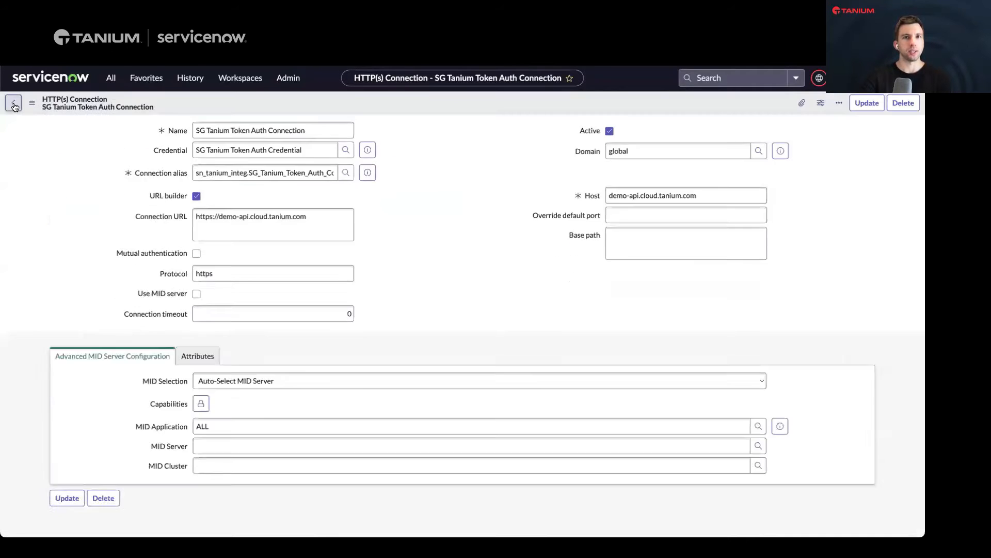
click(14, 105)
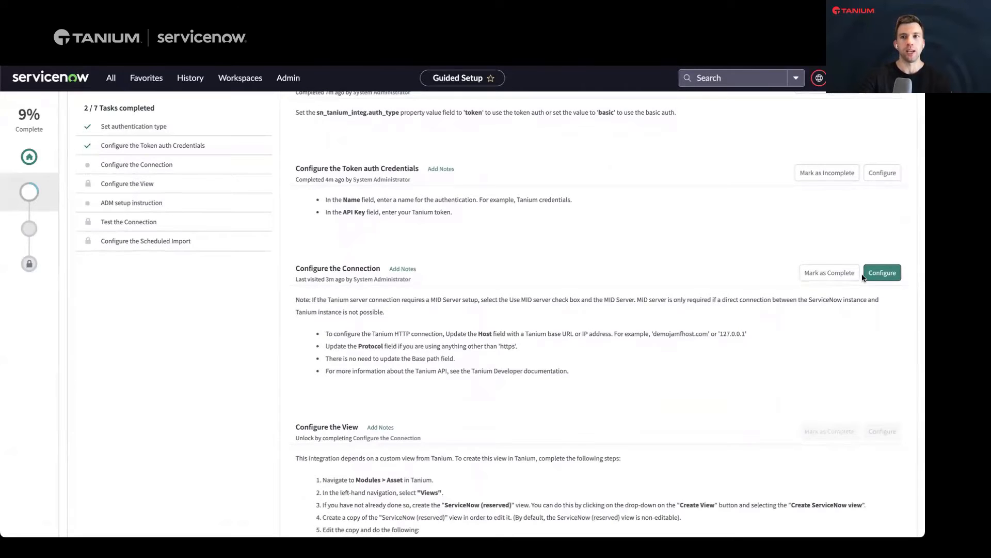
Step: Mark the connection task as complete, and open the available Tanium views in the Configure the View task
click(844, 274)
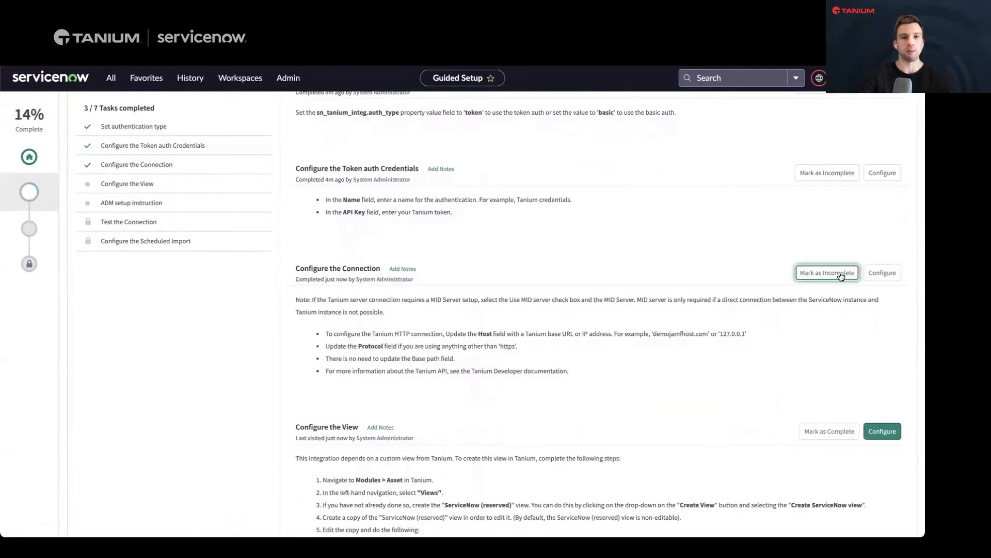
scroll(714, 252, down, 3)
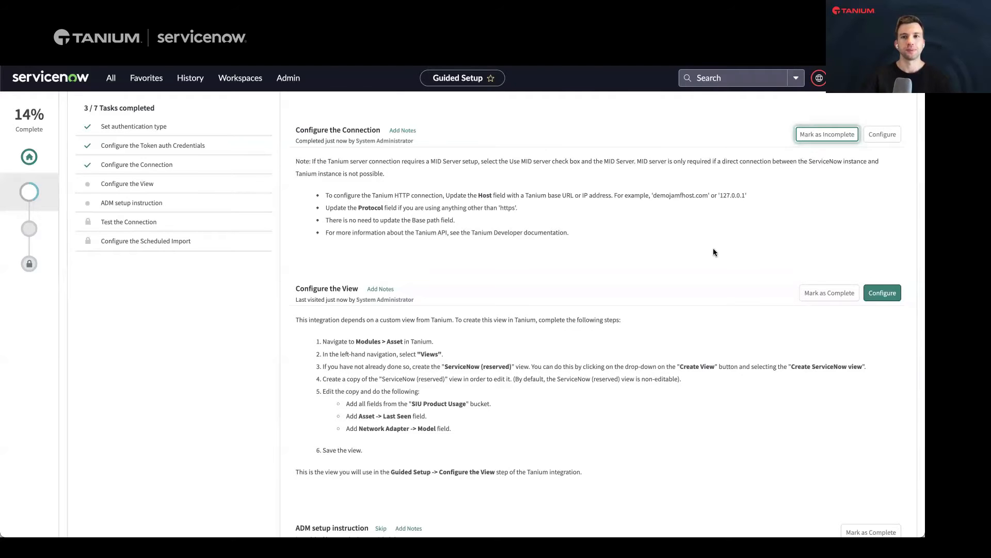
scroll(714, 251, down, 2)
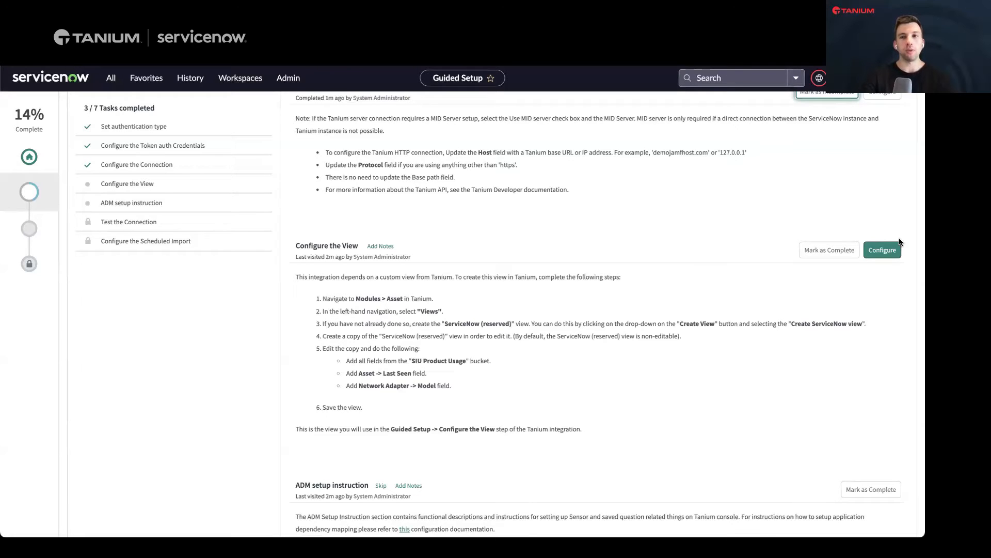
click(883, 255)
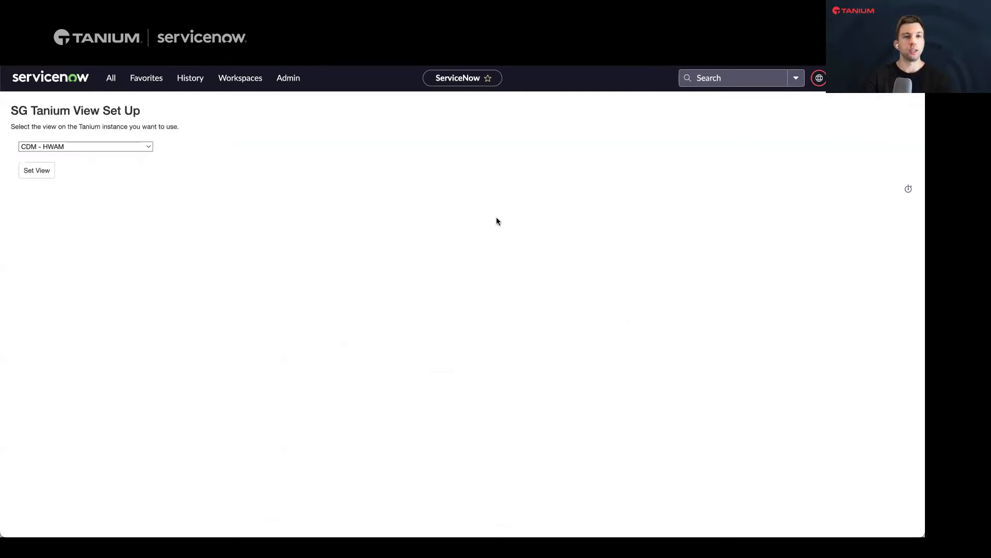
click(130, 147)
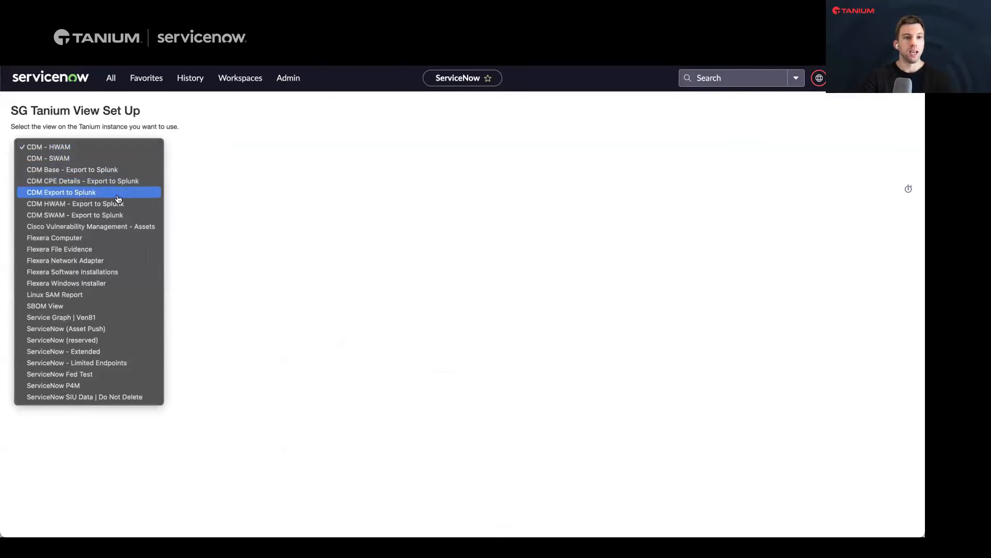
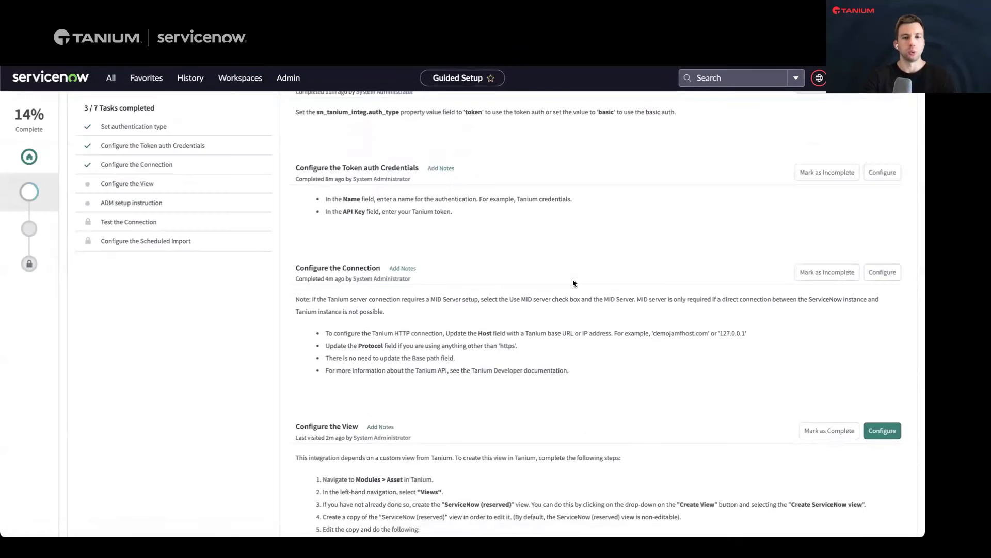
Step: Mark the Configure the View task as complete in the guided setup
scroll(573, 283, down, 2)
scroll(574, 283, down, 2)
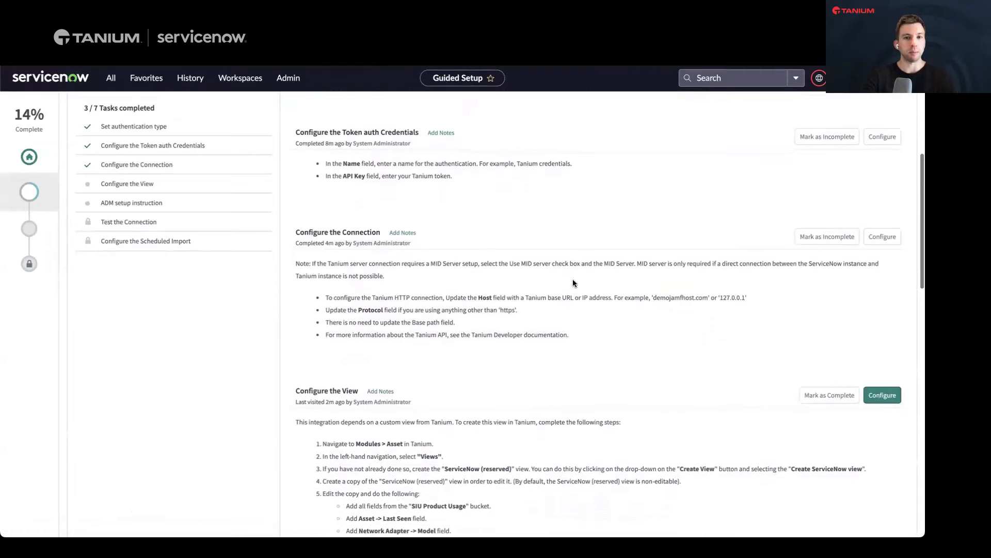
scroll(572, 281, down, 1)
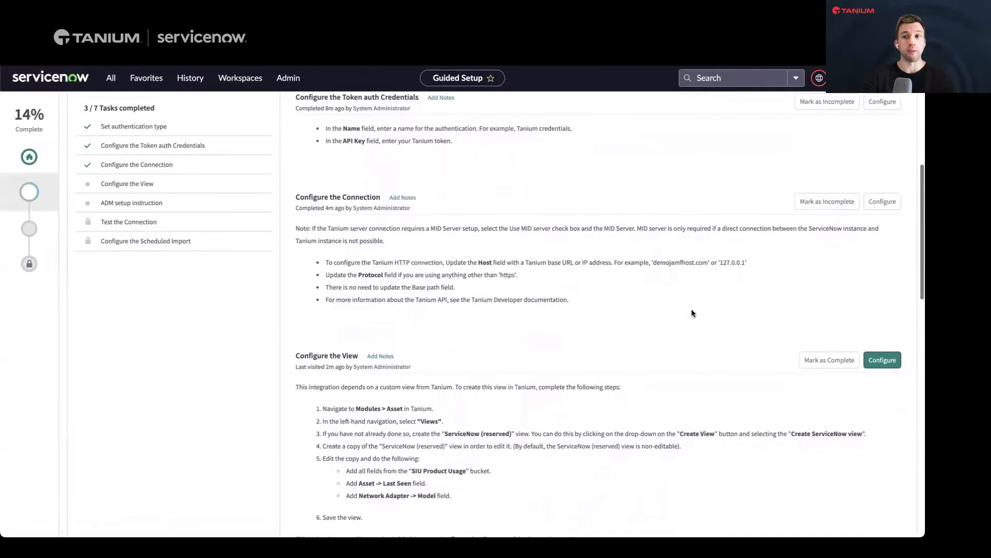
click(812, 362)
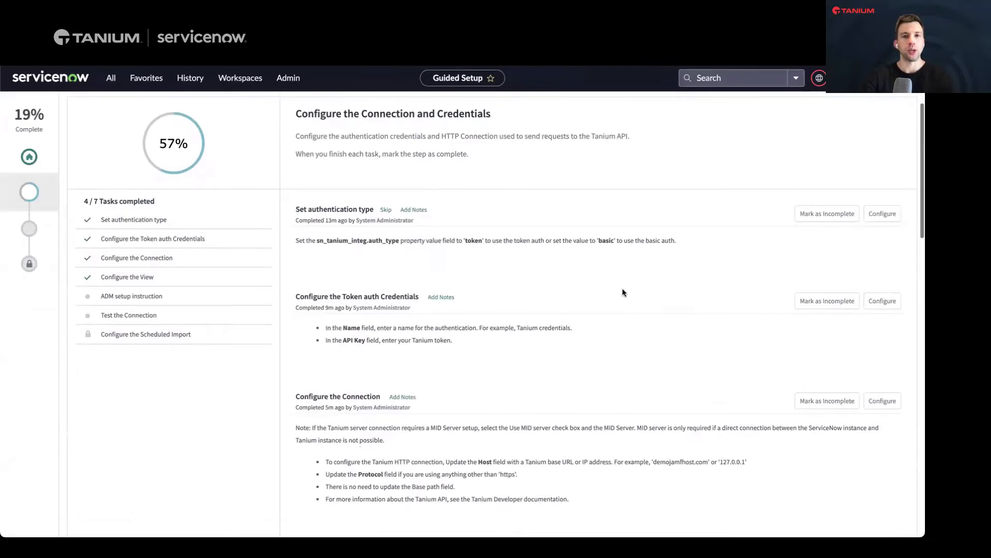
Step: Skip the ADM setup instruction task in the guided setup
scroll(623, 290, down, 1)
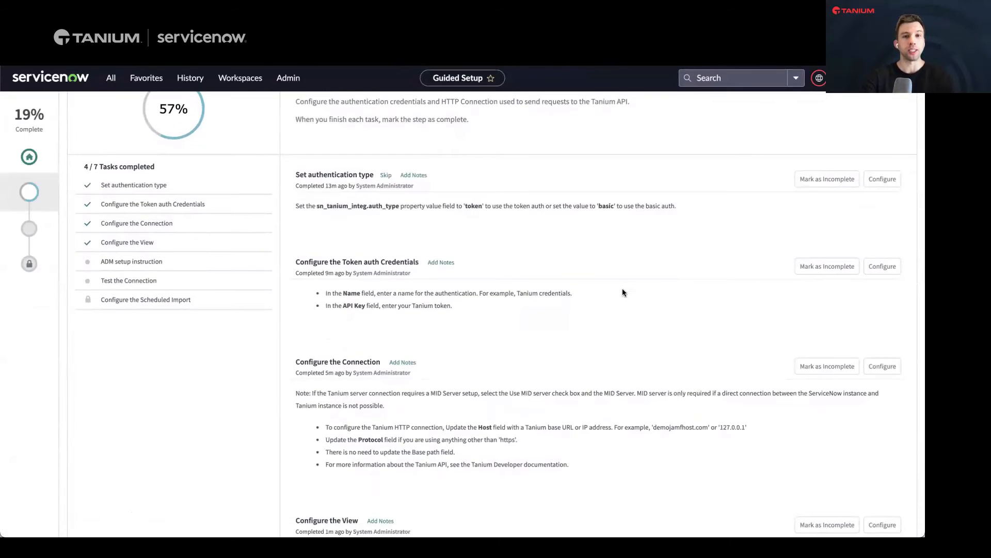
scroll(623, 292, down, 4)
scroll(623, 293, down, 3)
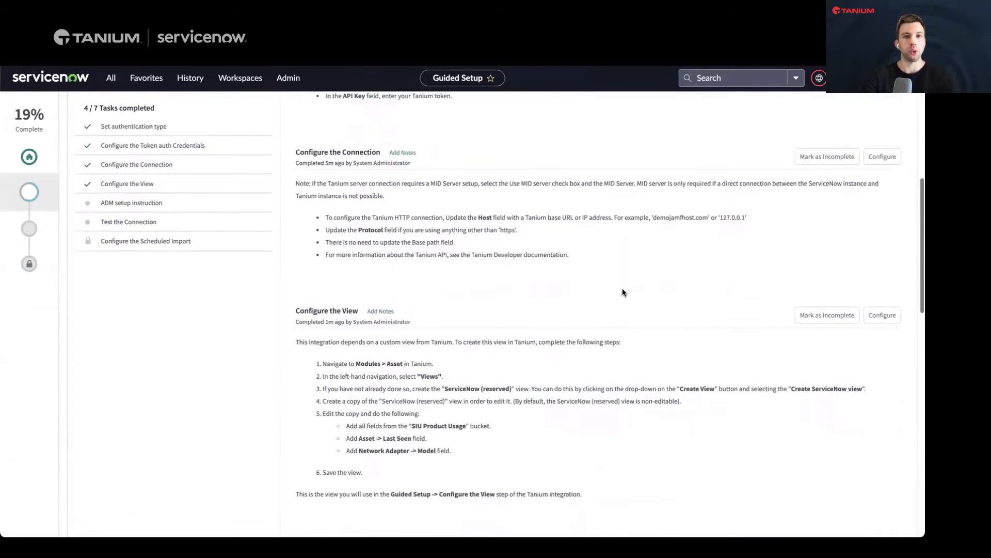
scroll(623, 292, down, 5)
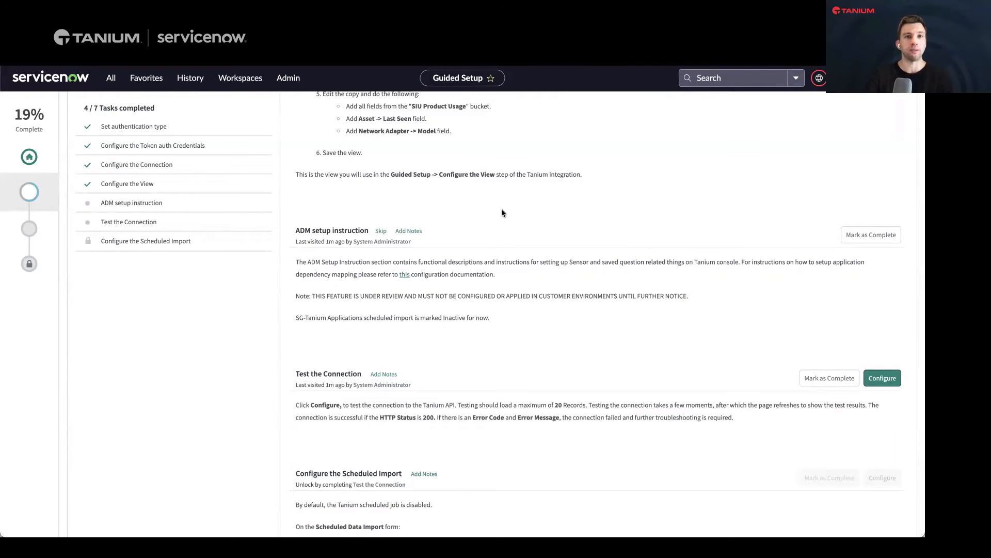
click(381, 230)
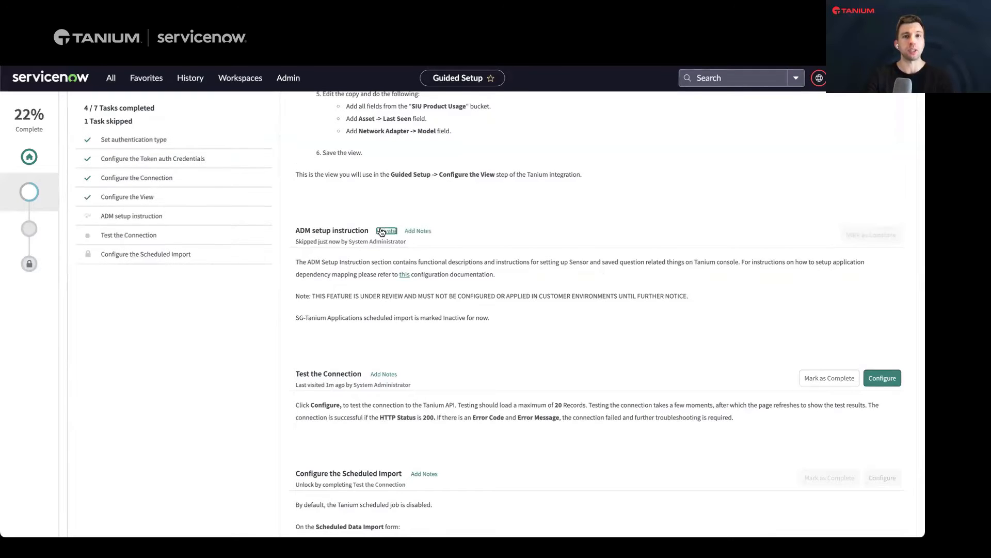
Step: Run the connection test to the Tanium API from the guided setup and close its result
scroll(594, 215, down, 3)
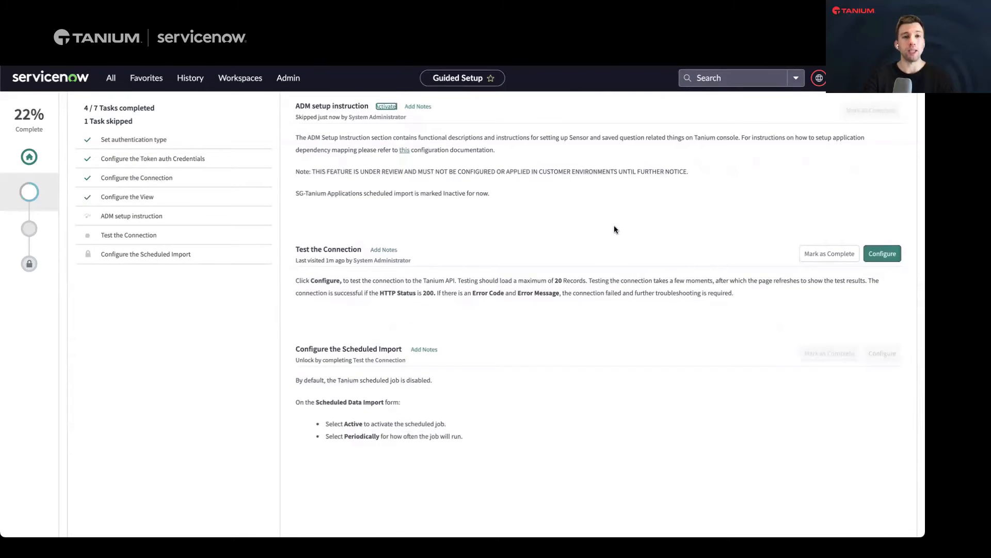
click(885, 253)
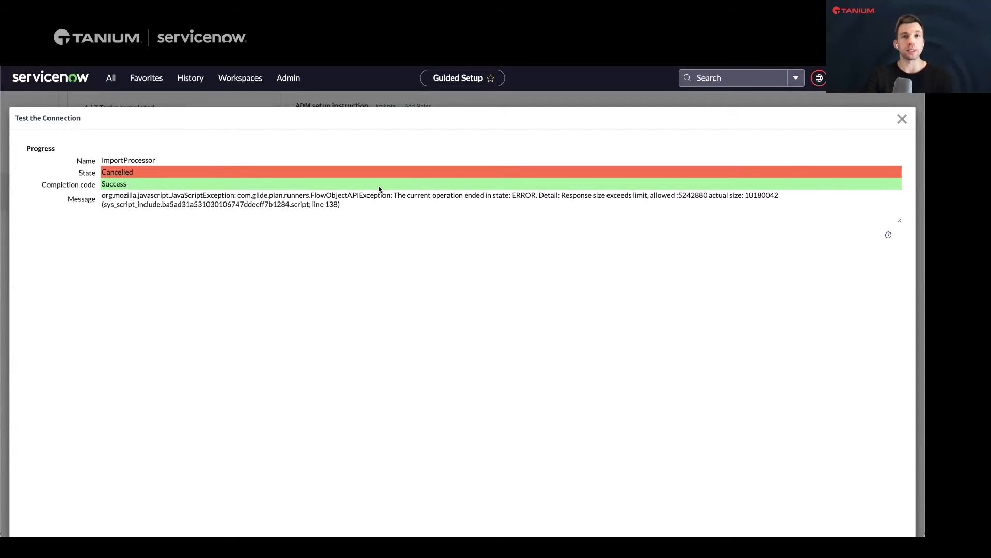
click(902, 120)
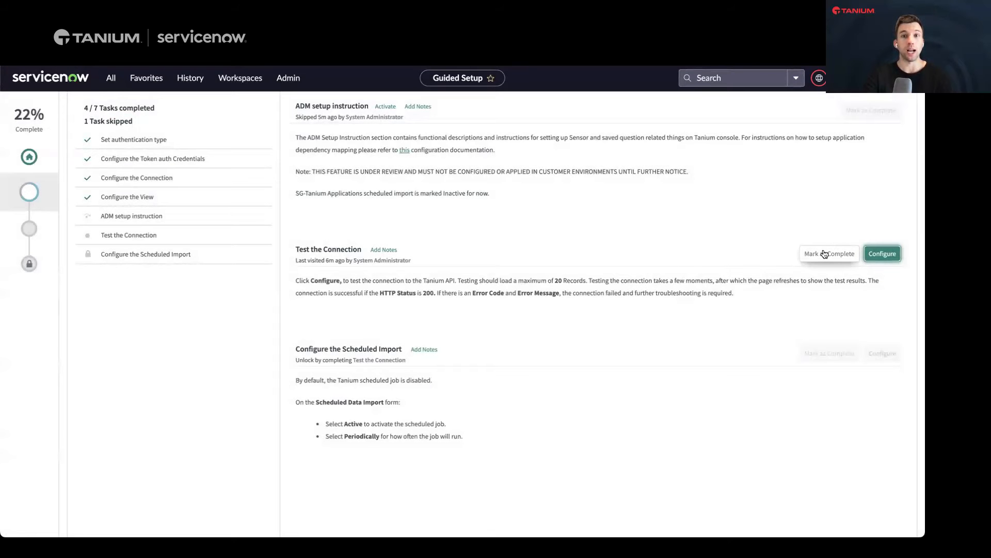
Step: Mark the Test the Connection task as complete and open the SG-Tanium Hardware and Software scheduled import for configuration
click(824, 253)
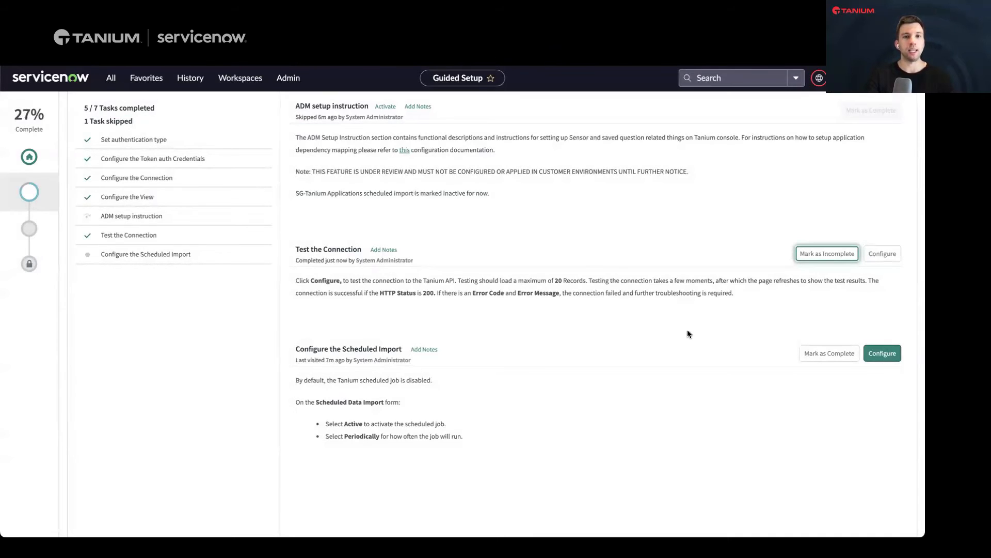
click(881, 353)
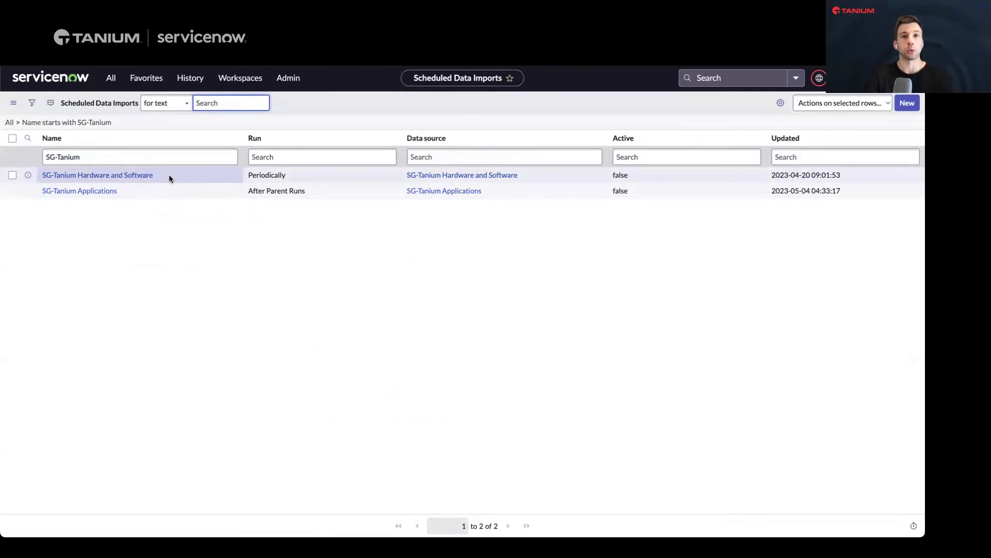
click(144, 176)
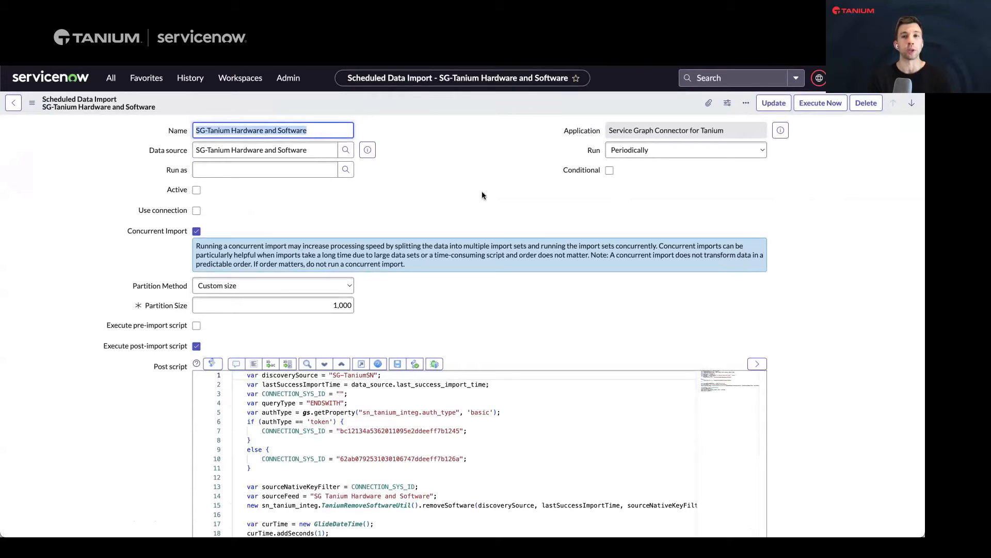
Step: Set the import's run frequency to Daily and return it to Periodically
click(639, 152)
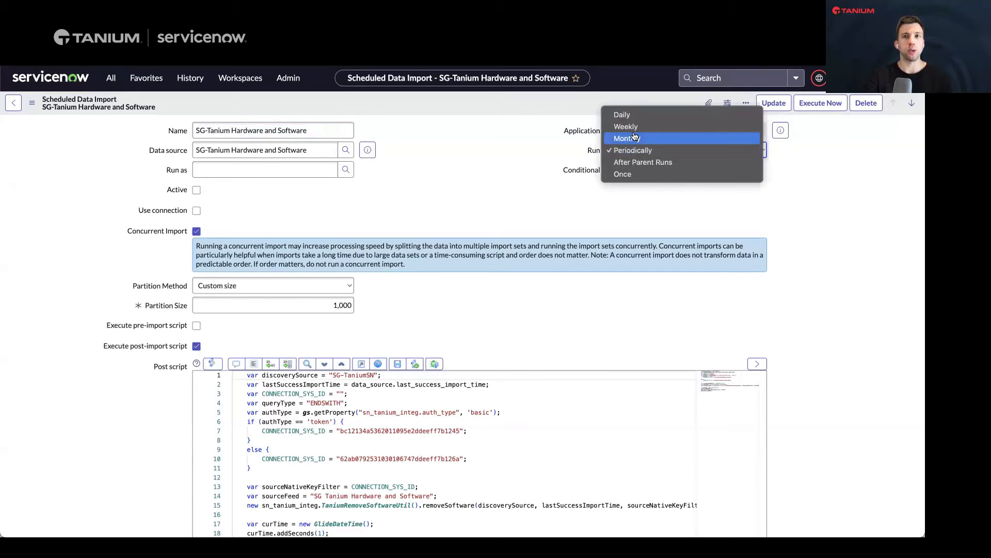
click(634, 114)
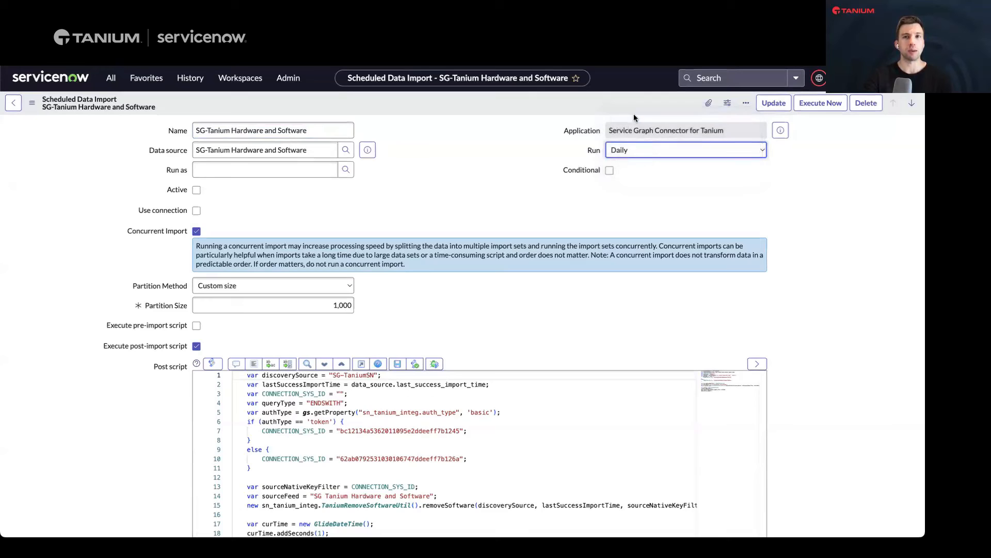
click(635, 150)
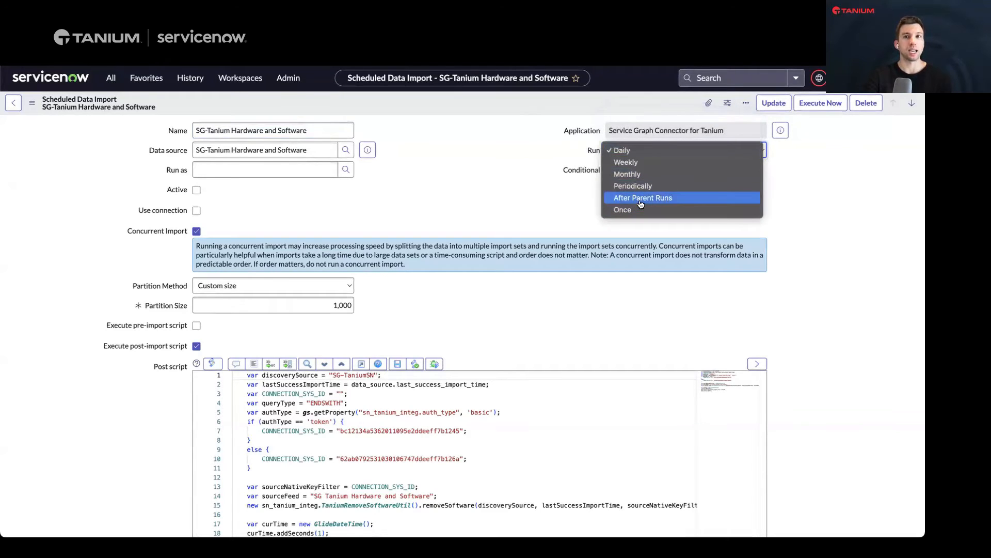
click(638, 174)
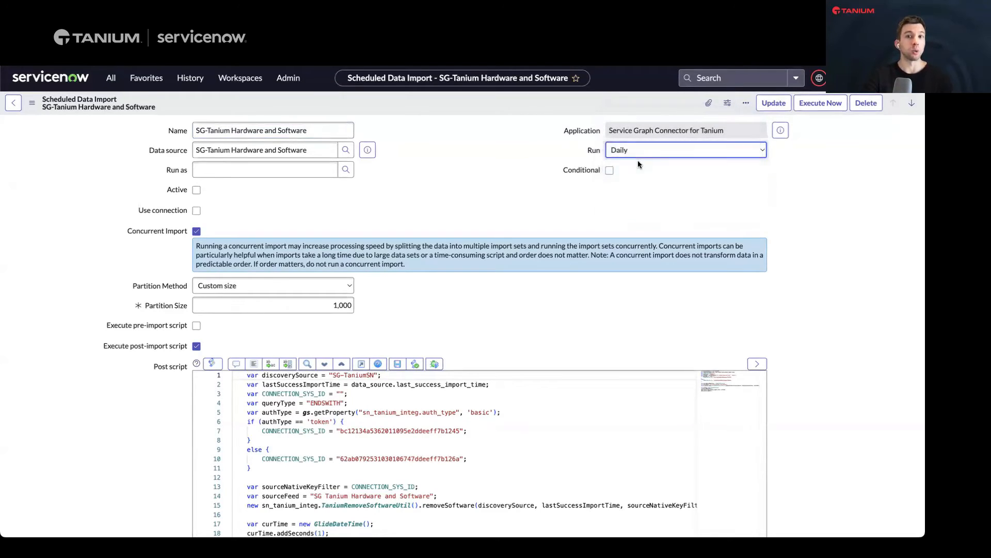
click(637, 156)
click(643, 163)
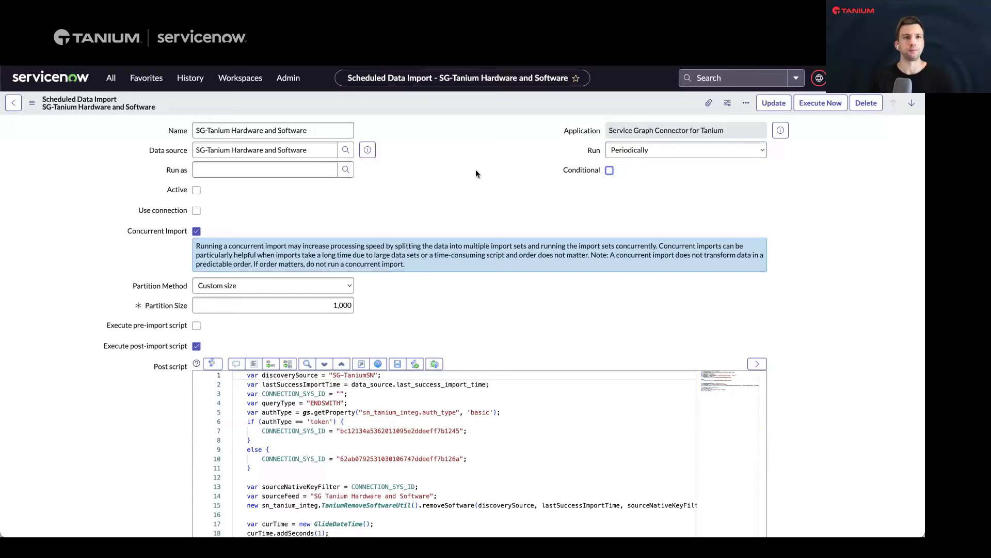
Step: Activate the scheduled import and set its repeat interval to 0 days and 8 hours
click(196, 190)
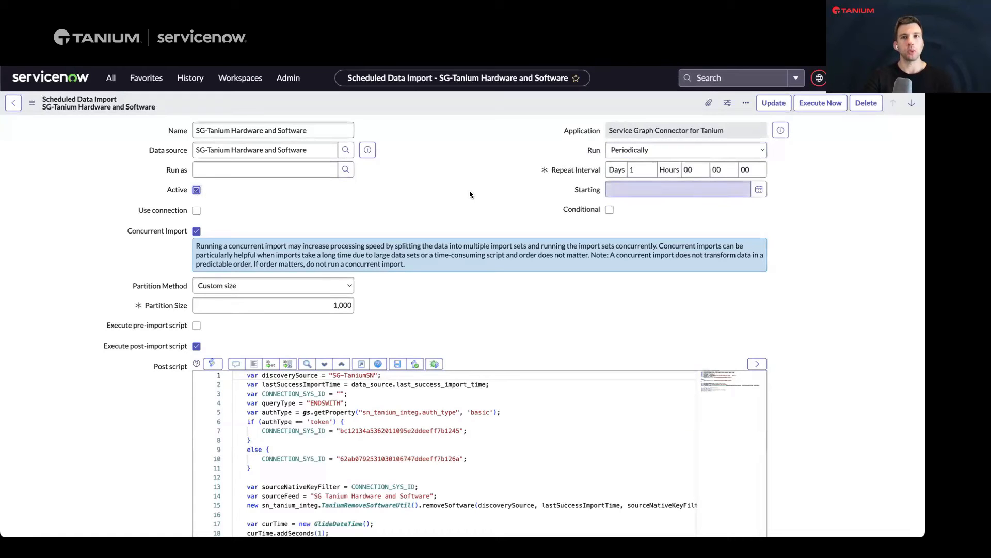
click(647, 171)
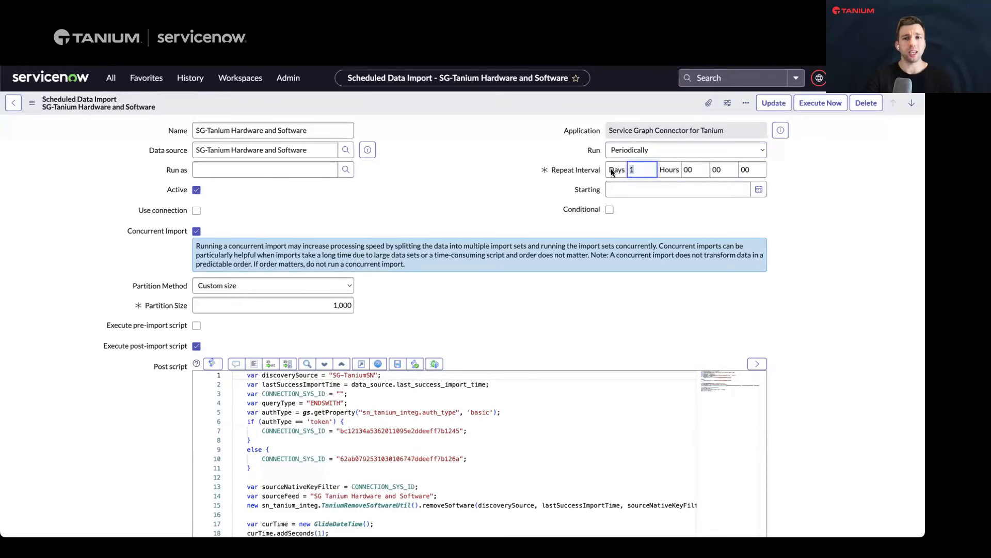
text(0)
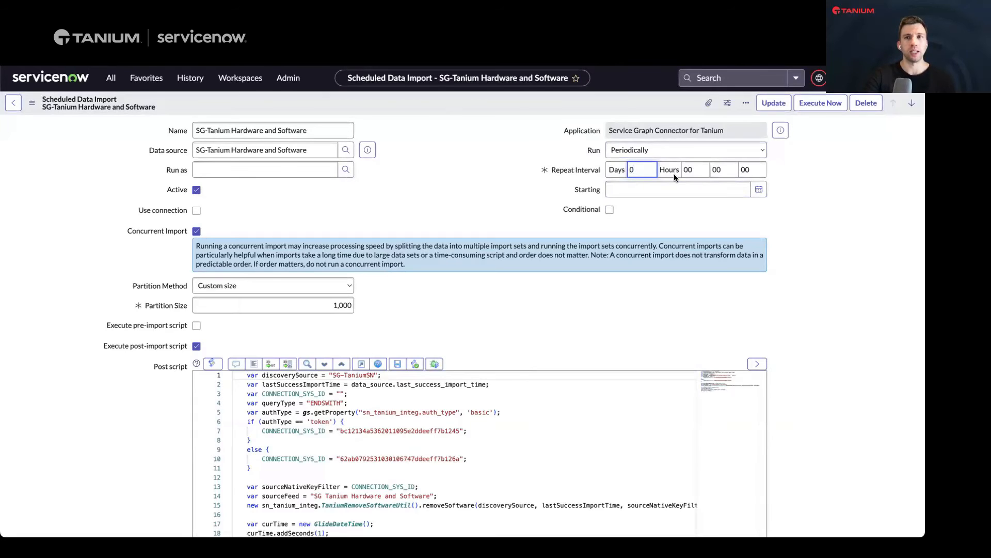
click(702, 170)
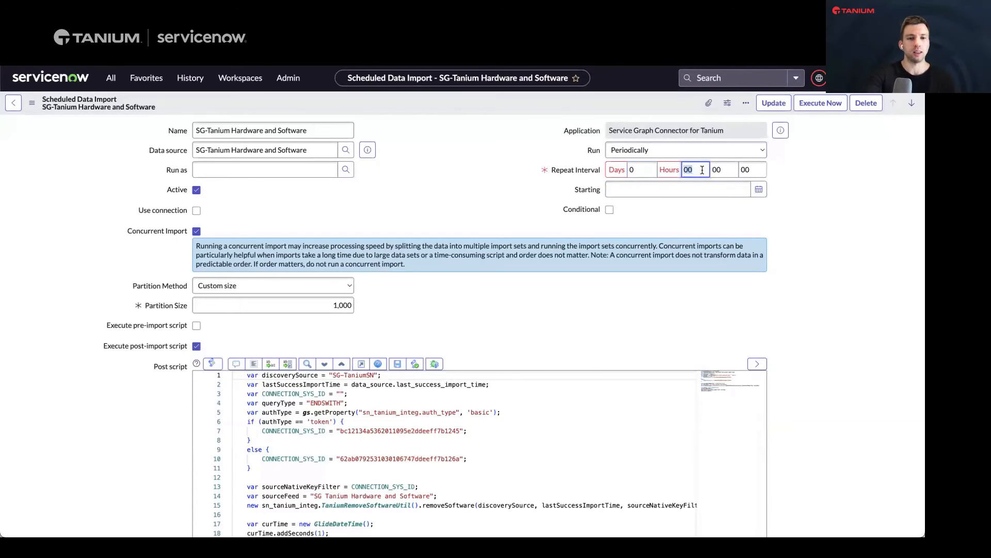
text(8)
click(816, 207)
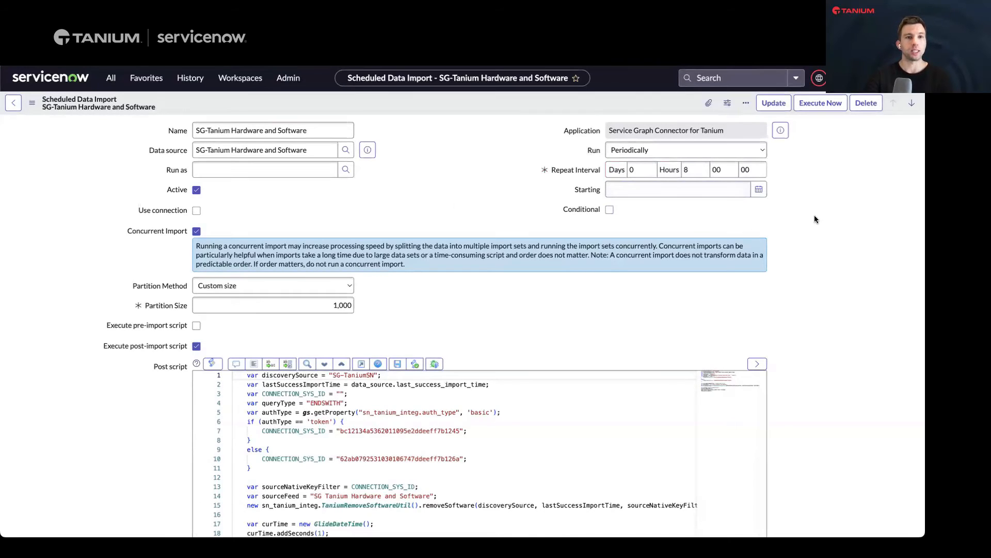
Step: Review the remaining import settings and save the updated scheduled import record
scroll(815, 217, down, 2)
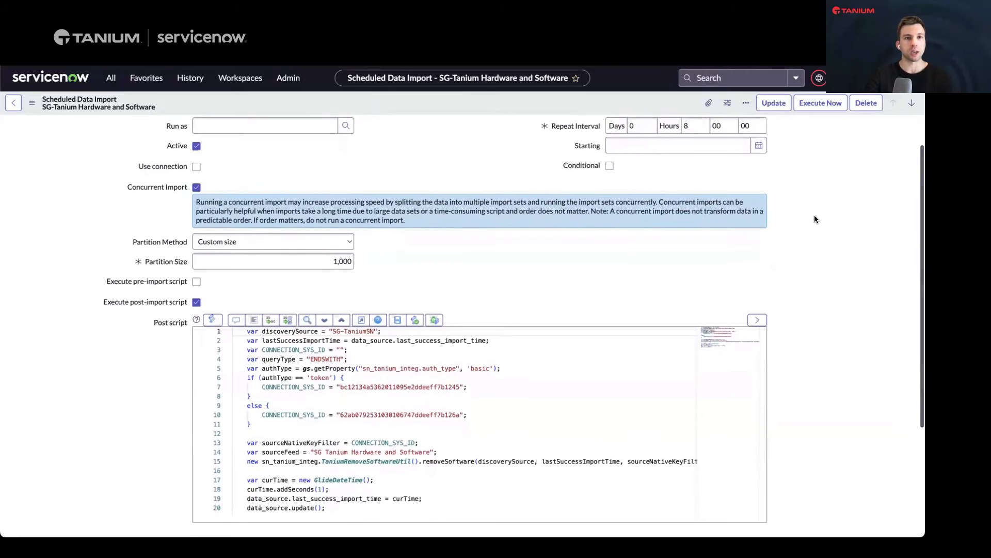
scroll(815, 219, down, 1)
scroll(815, 219, up, 1)
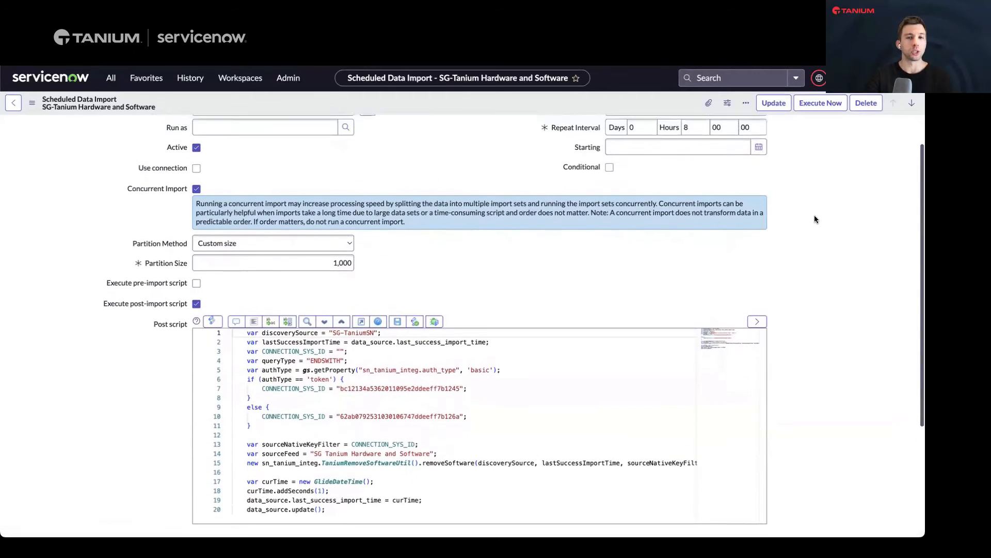
scroll(814, 219, up, 2)
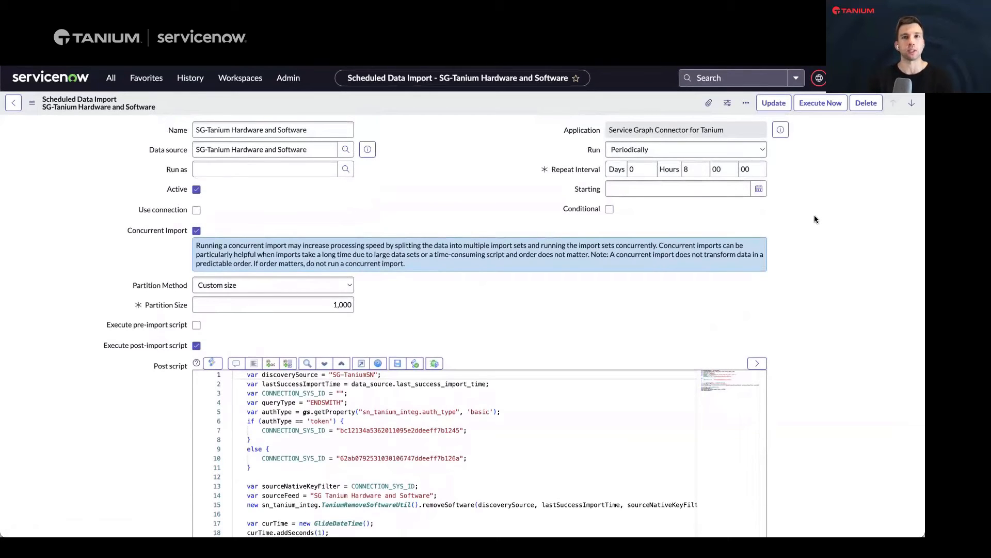
click(779, 105)
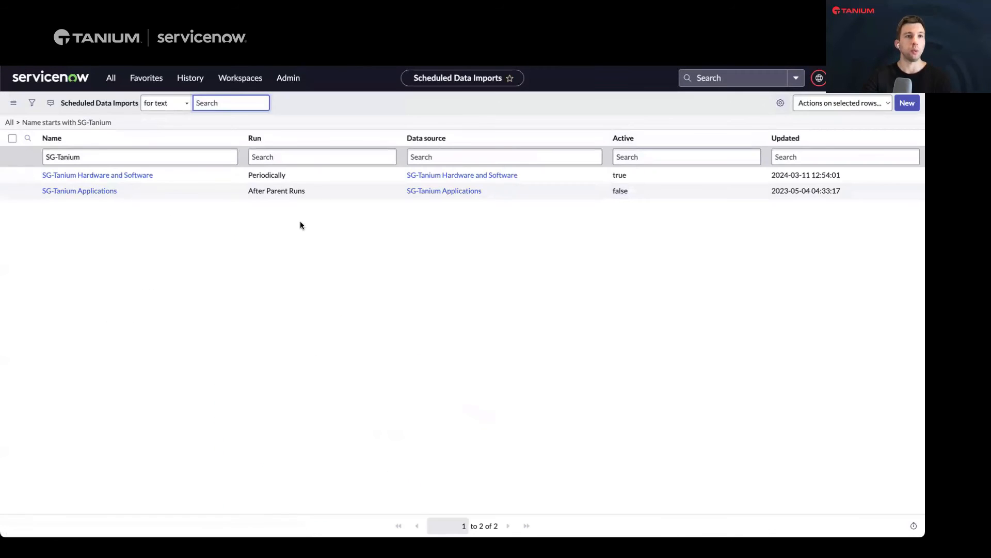
Step: Reopen the SG-Tanium Hardware and Software scheduled import and execute it immediately
click(146, 177)
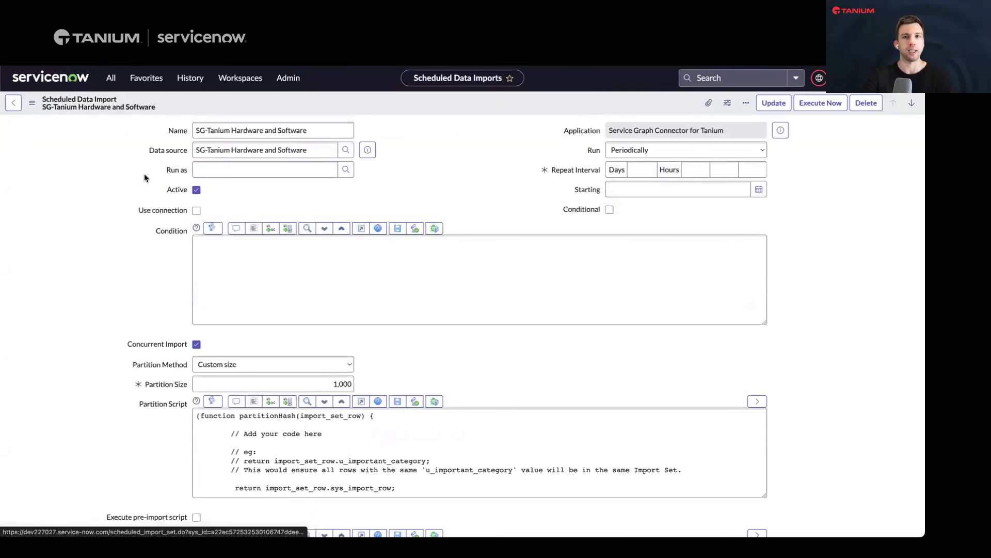
click(831, 105)
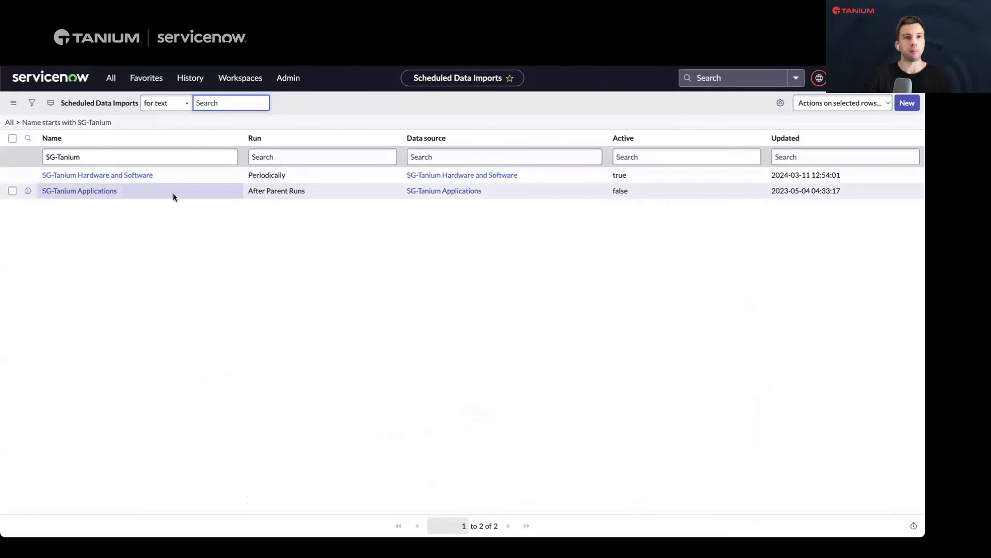
Step: Activate the SG-Tanium Applications scheduled import and save the updated record
click(97, 192)
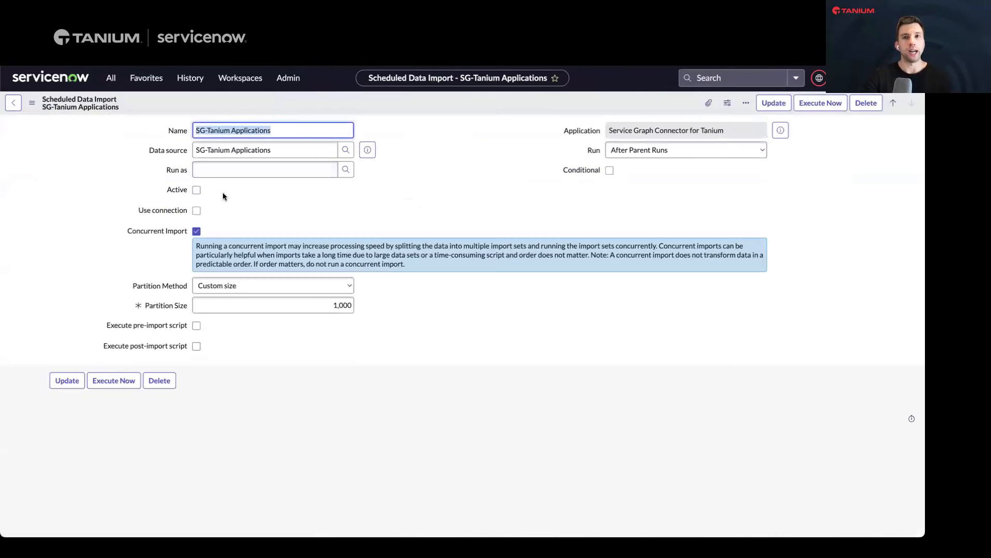
click(195, 189)
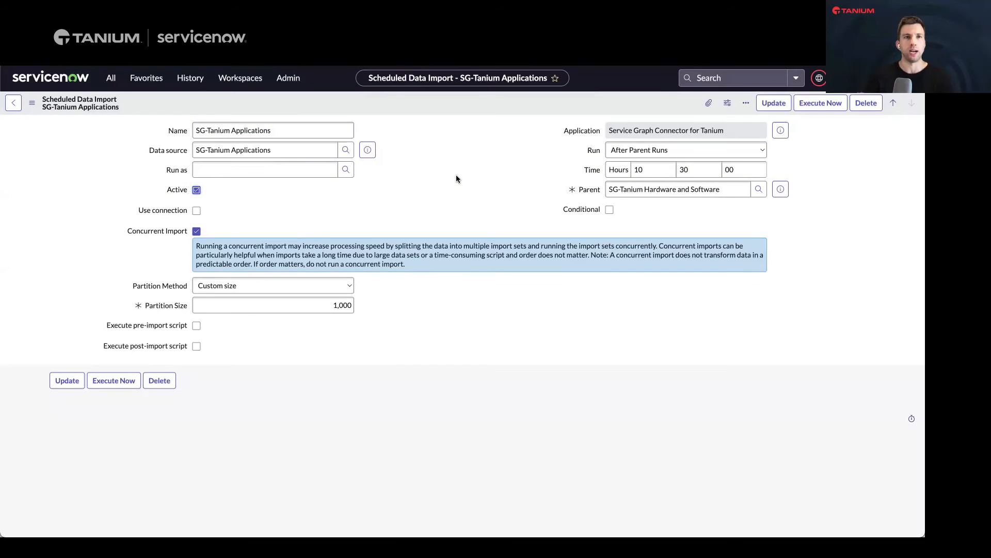
click(774, 102)
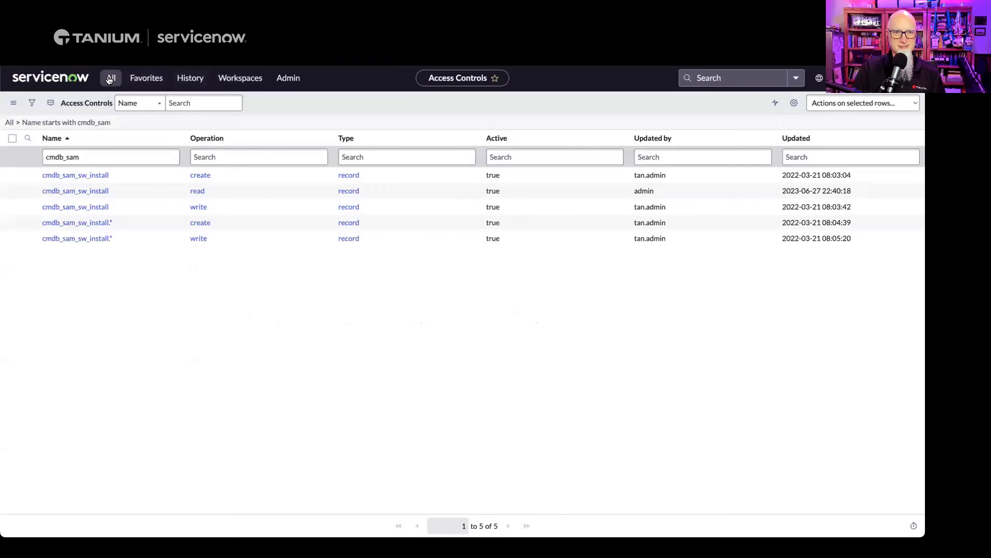
Step: Find the Computers module under the Configuration base items and open its record list
click(110, 79)
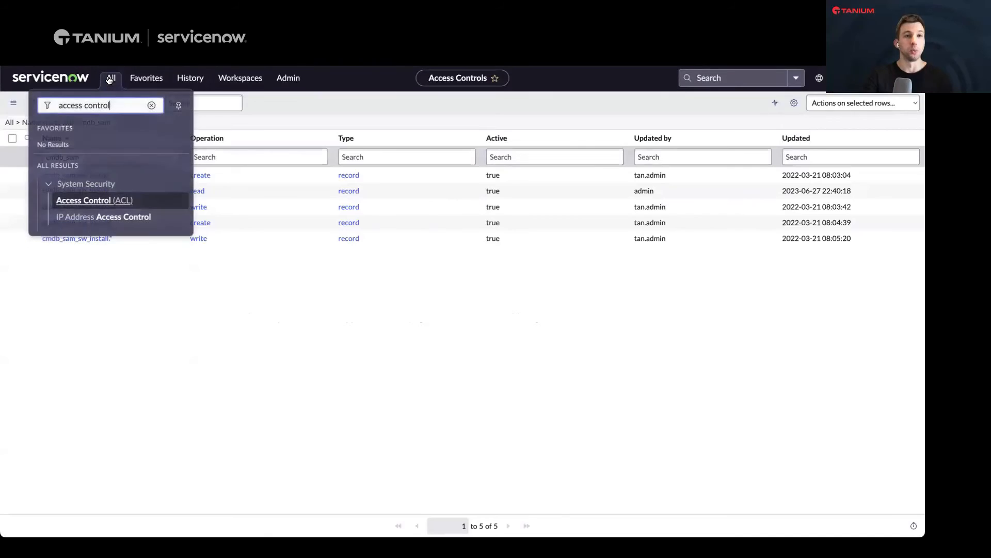
key(ctrl+a)
text(c)
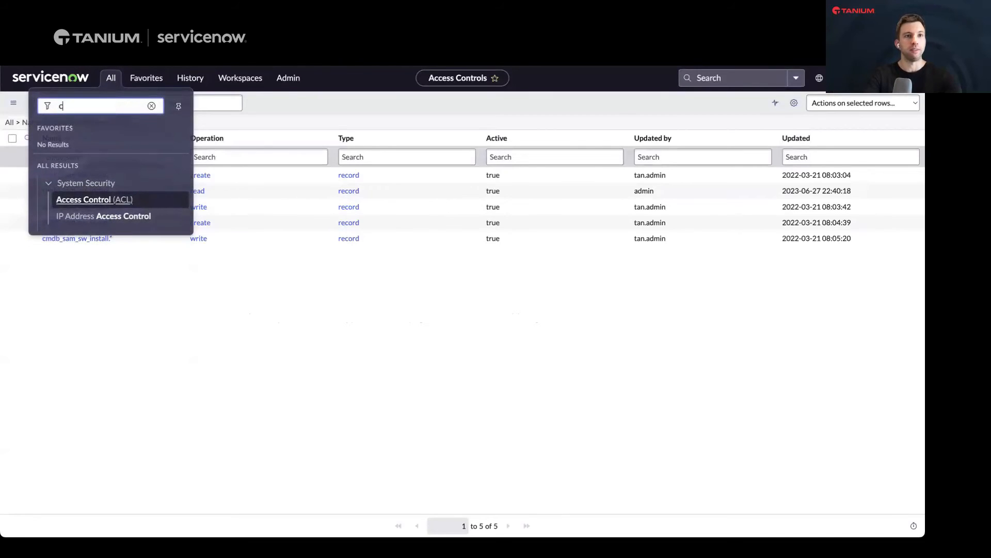
text(ompute)
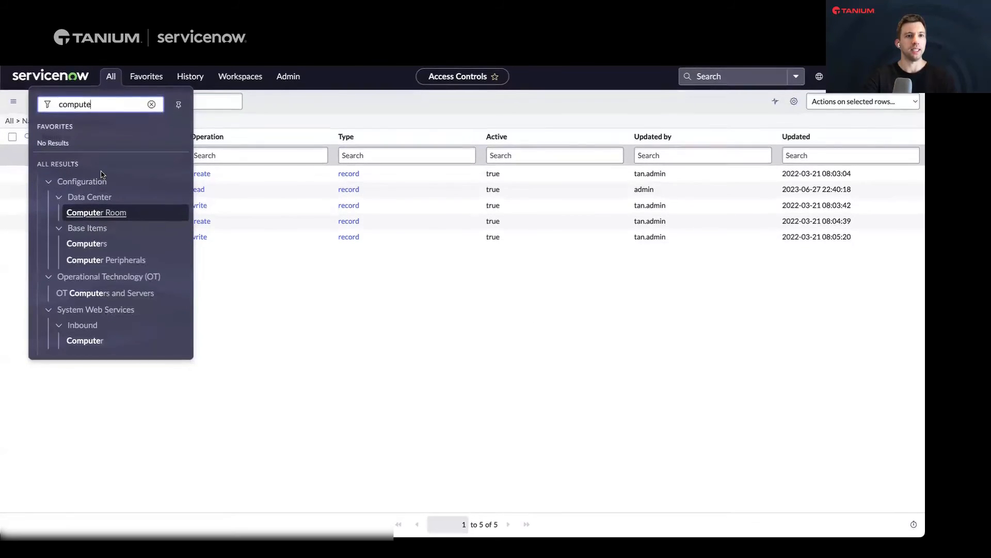
click(90, 246)
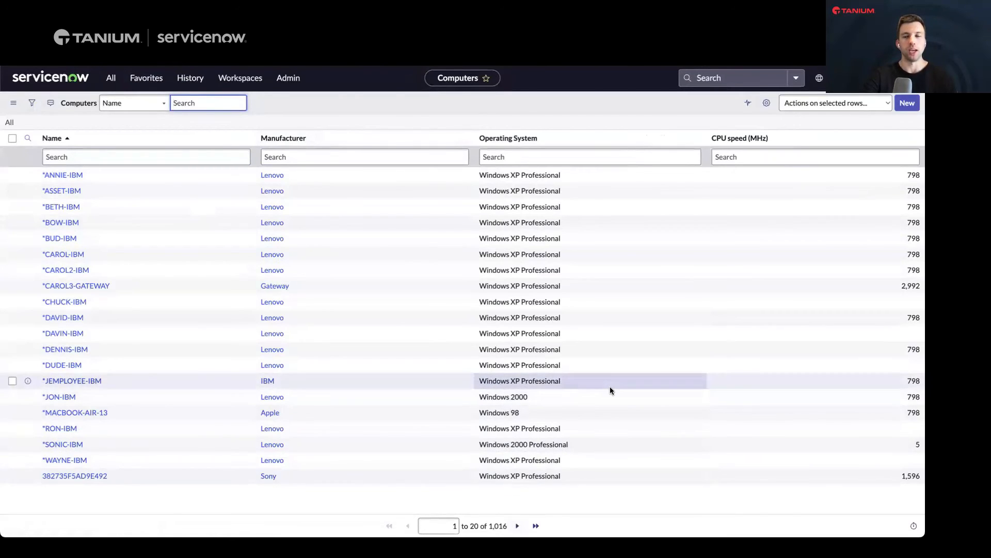
Step: Add the Discovery source column to the Computers list
click(766, 104)
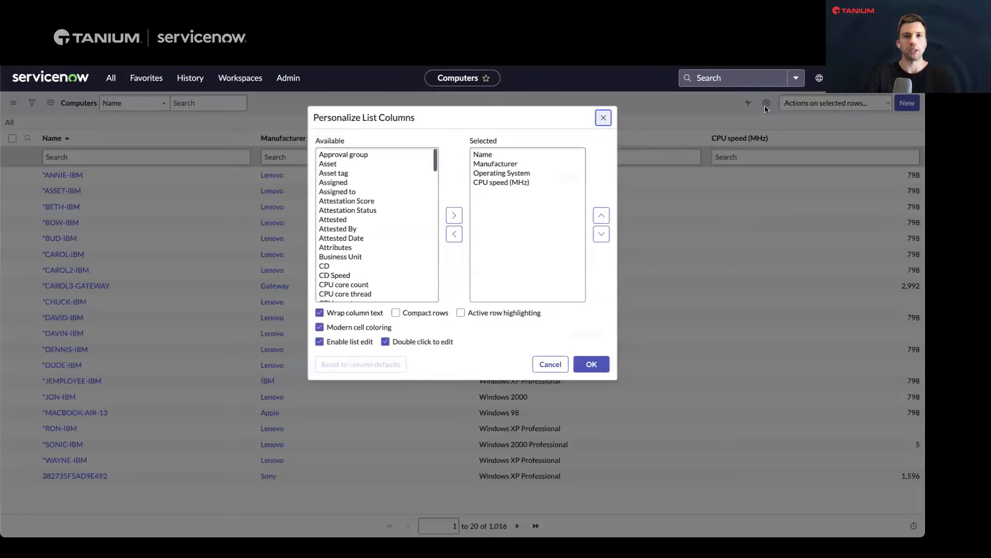
scroll(413, 212, down, 5)
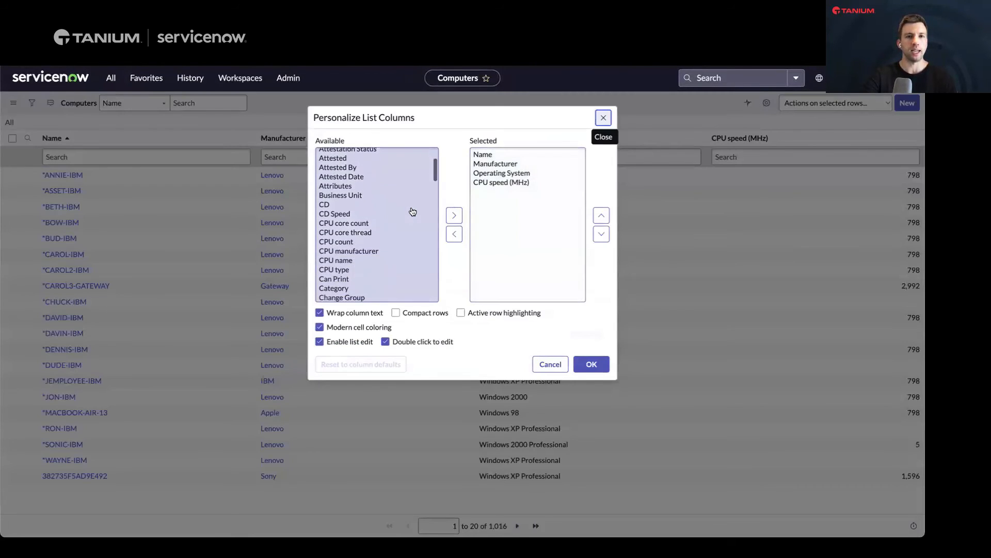
scroll(413, 212, down, 4)
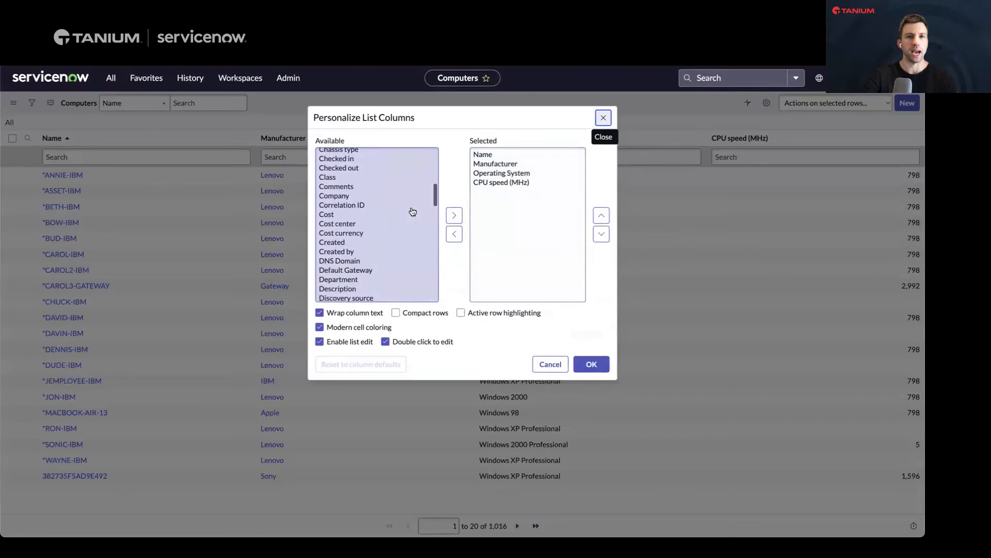
click(362, 278)
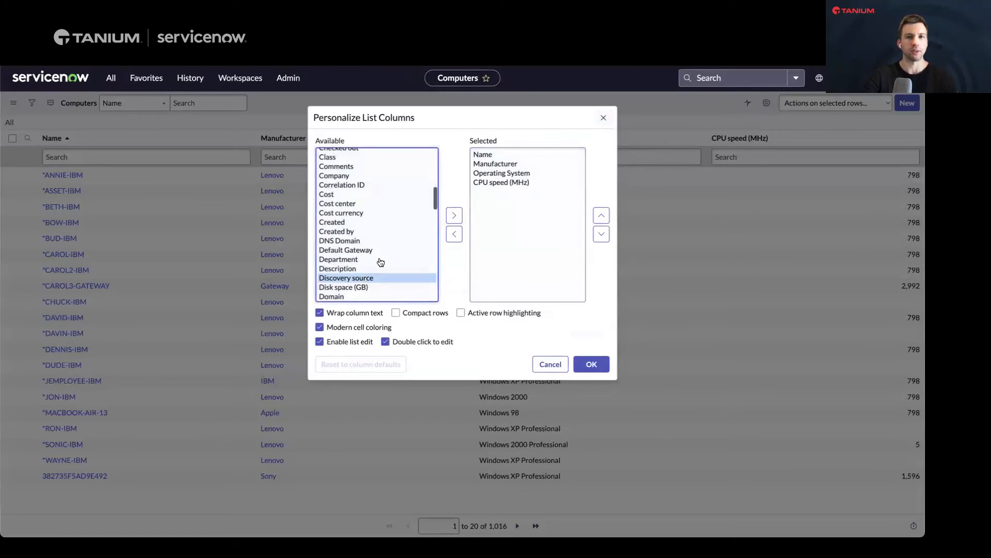
click(454, 215)
click(588, 364)
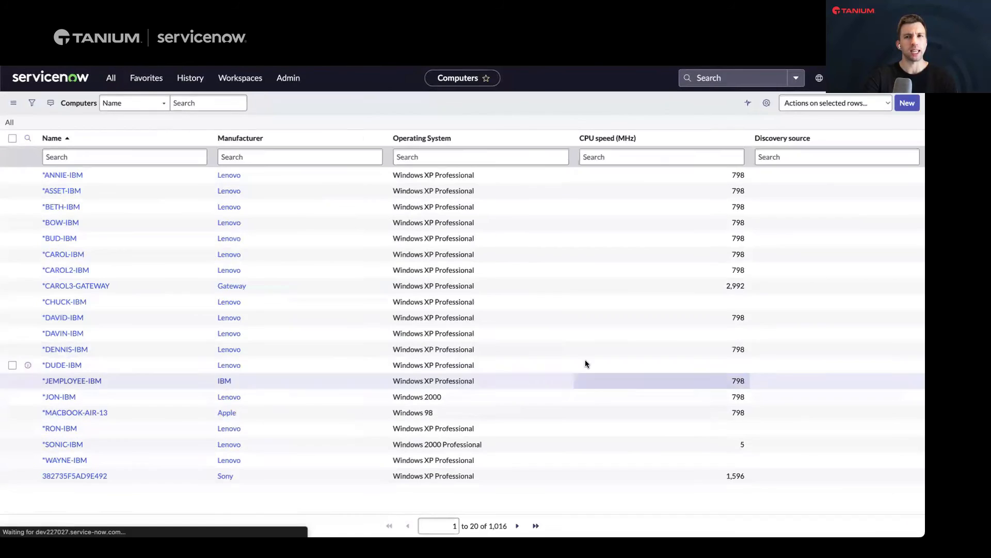
Step: Filter the Computers list to records whose discovery source is tanium
click(797, 154)
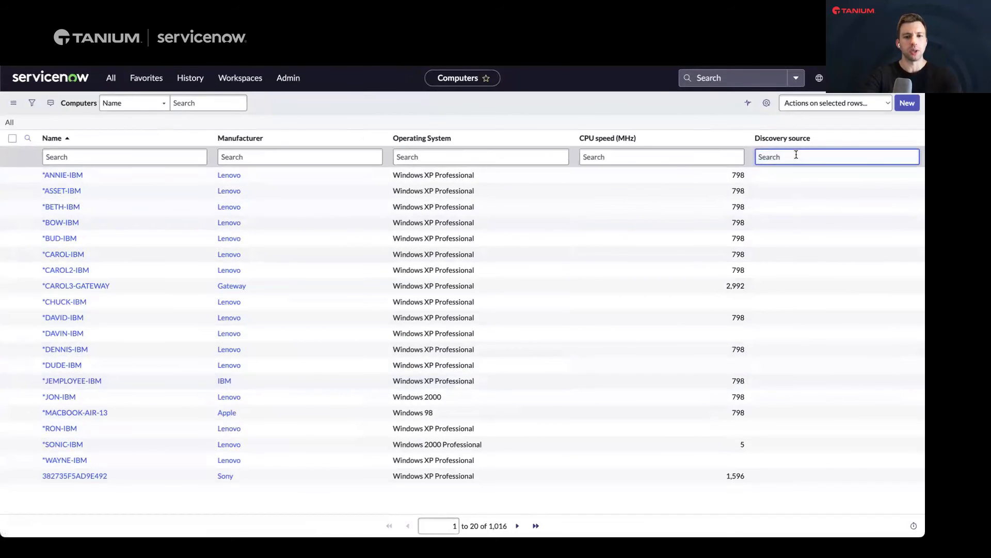
text(tanium)
key(Return)
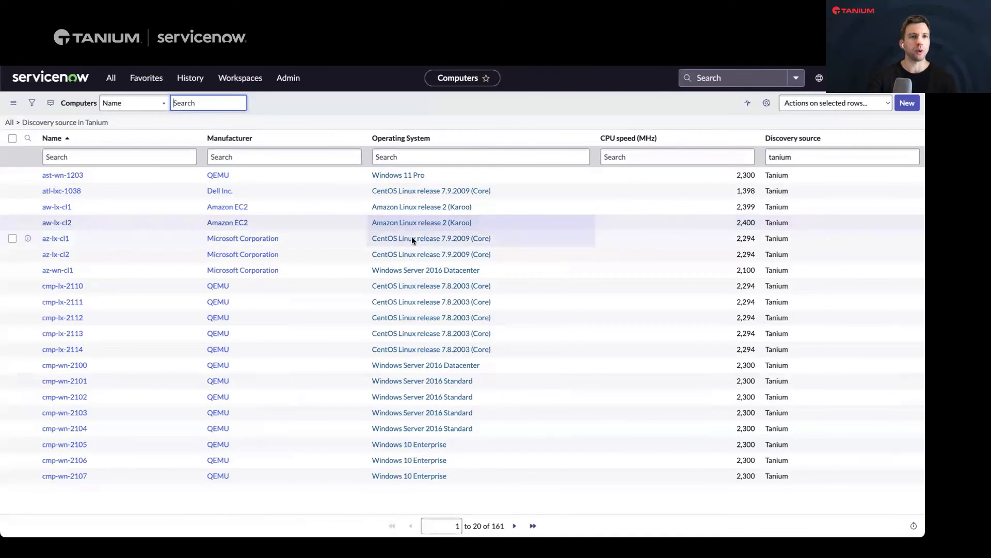
Step: Open the Linux server cmp-lx-2110 and review its general details and hardware and operating system configuration
click(73, 289)
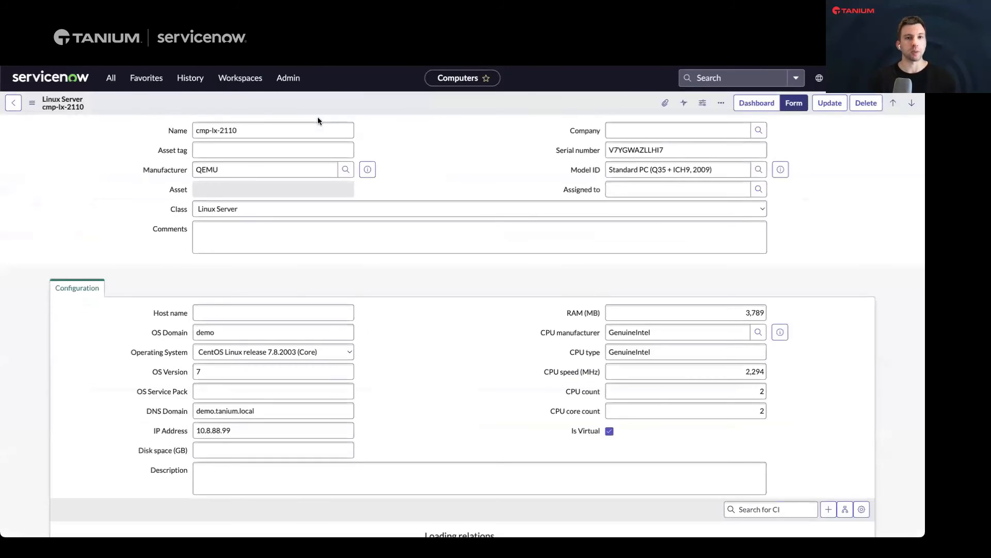
scroll(429, 137, down, 3)
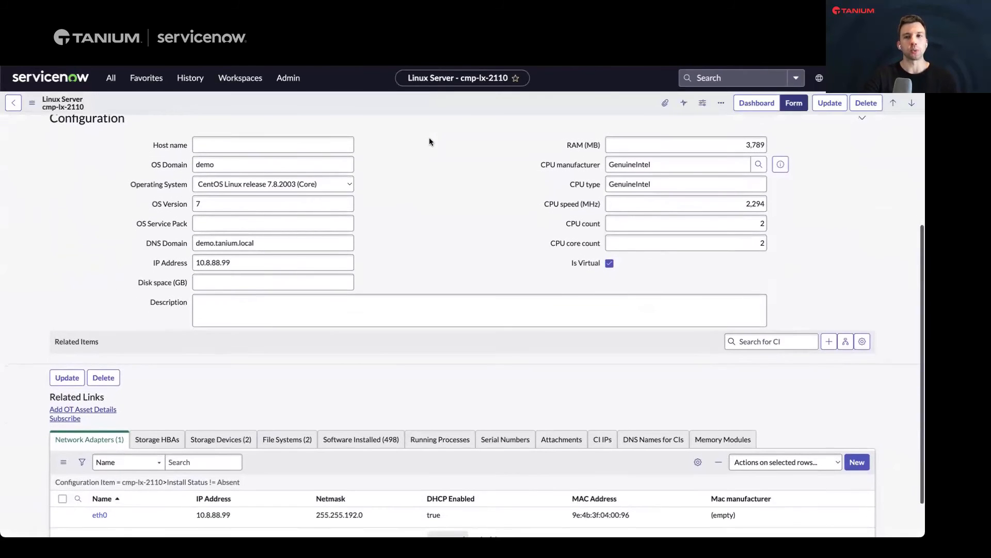
scroll(429, 137, down, 1)
scroll(429, 137, up, 3)
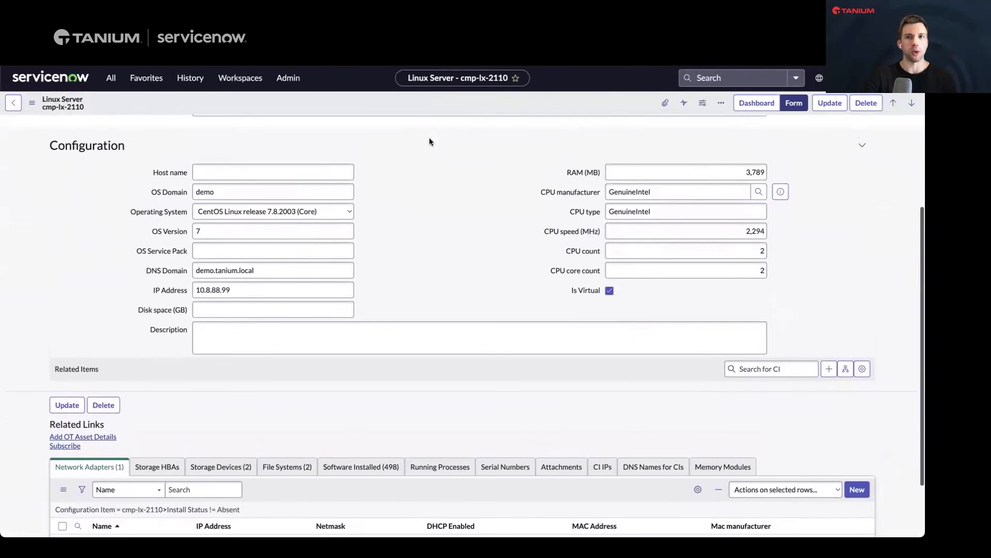
scroll(429, 138, up, 1)
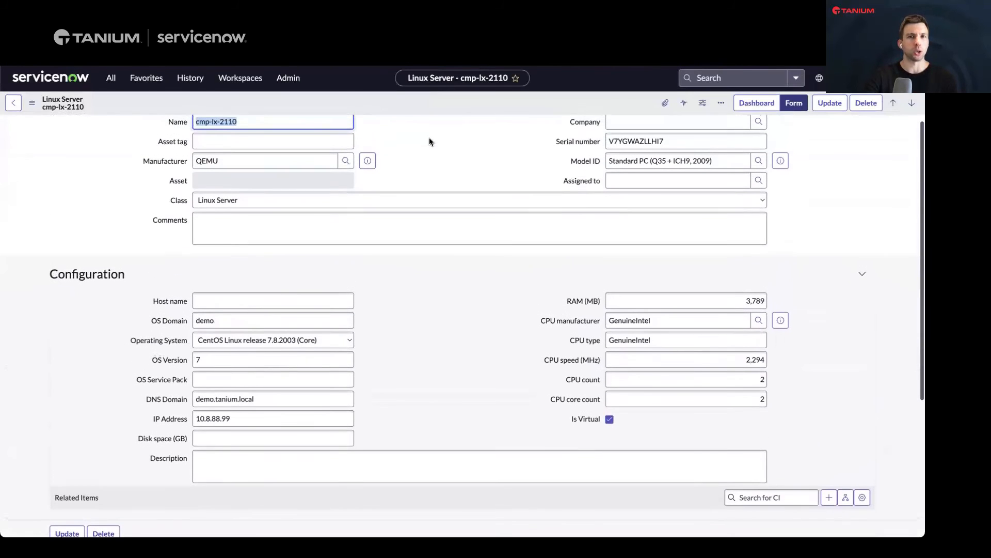
scroll(429, 137, down, 2)
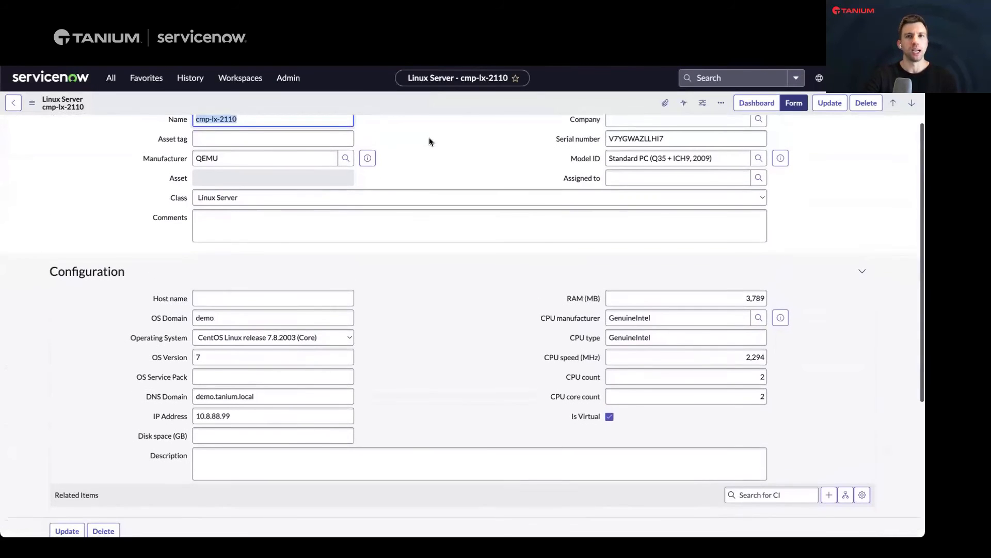
scroll(430, 137, down, 2)
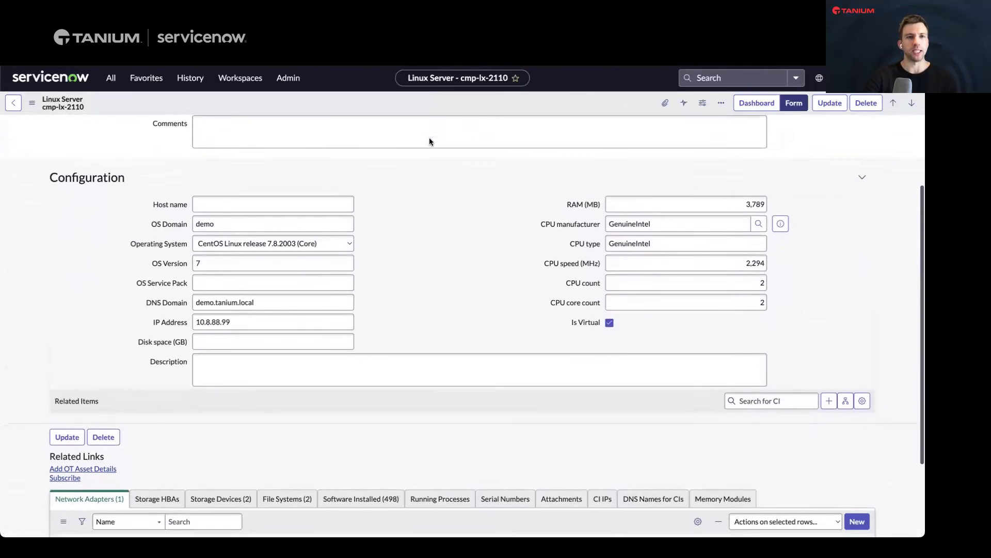
scroll(430, 138, down, 2)
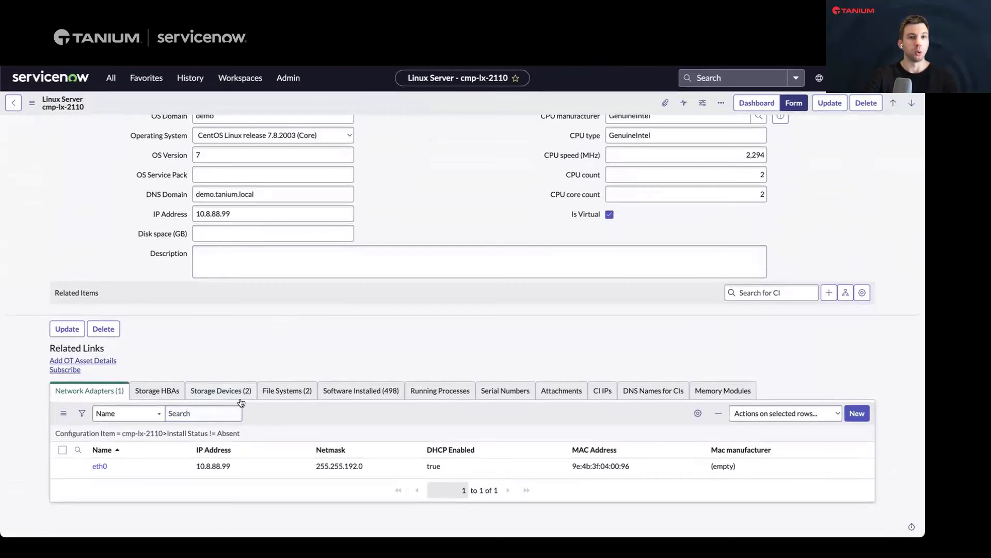
Step: Examine the Linux server's storage devices, file systems, installed software and network adapters, and return to the Computers list
click(233, 395)
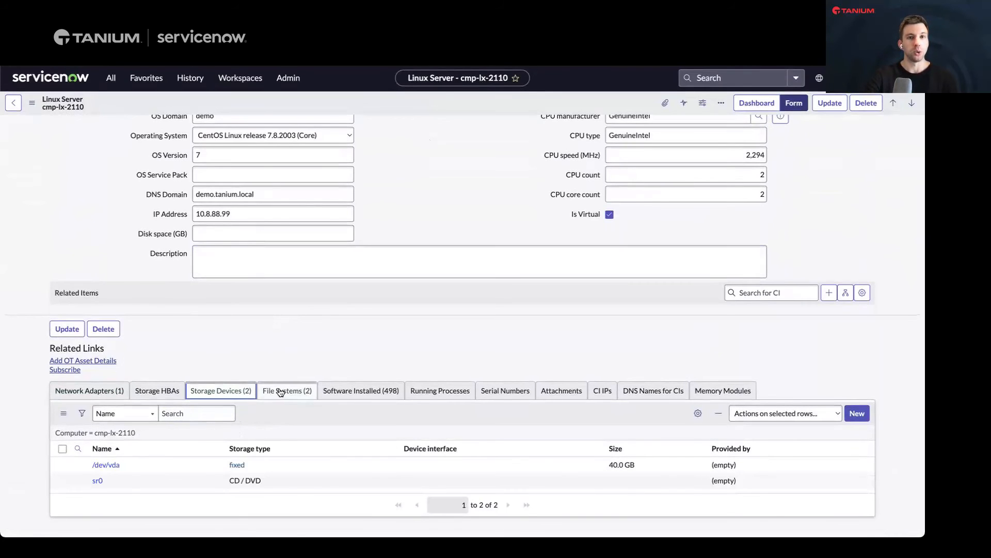
click(282, 393)
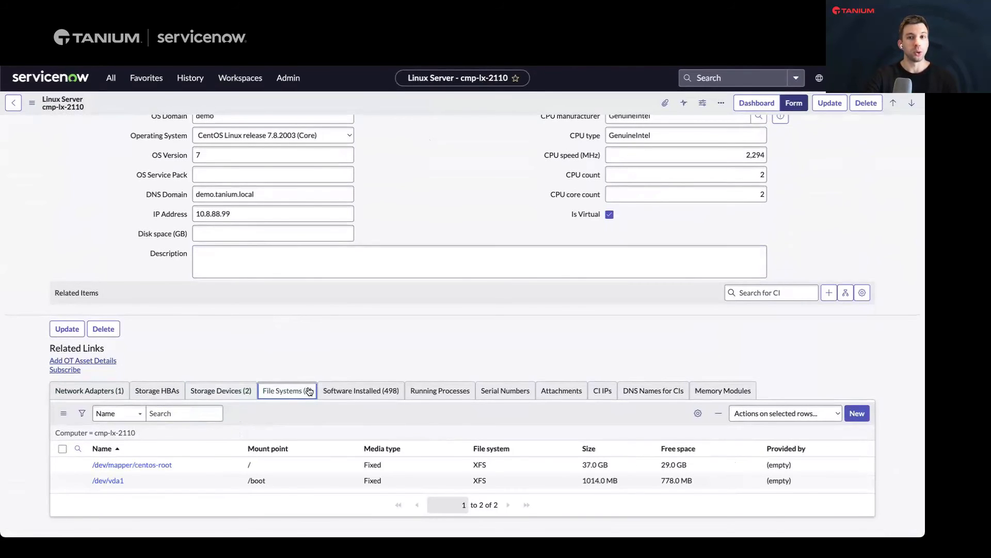
click(342, 392)
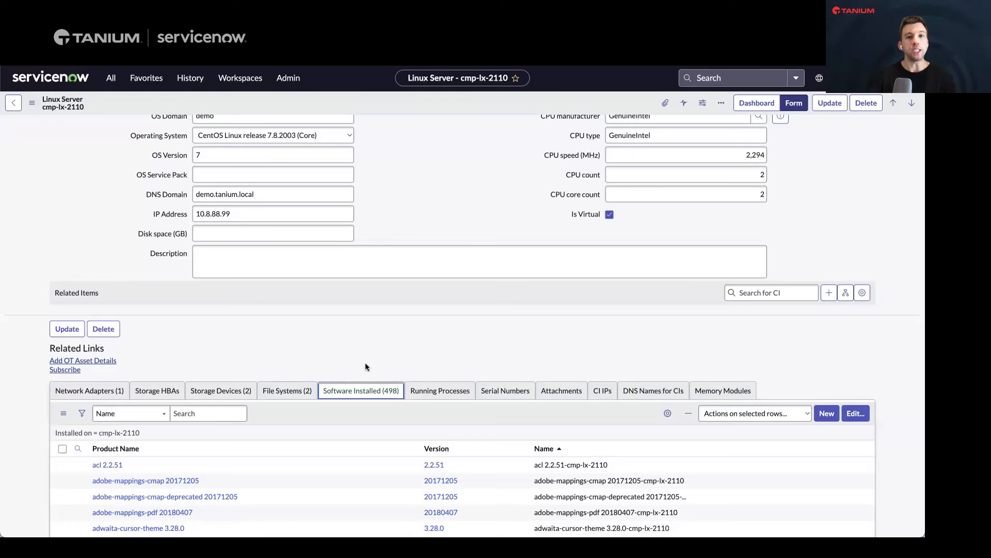
click(303, 392)
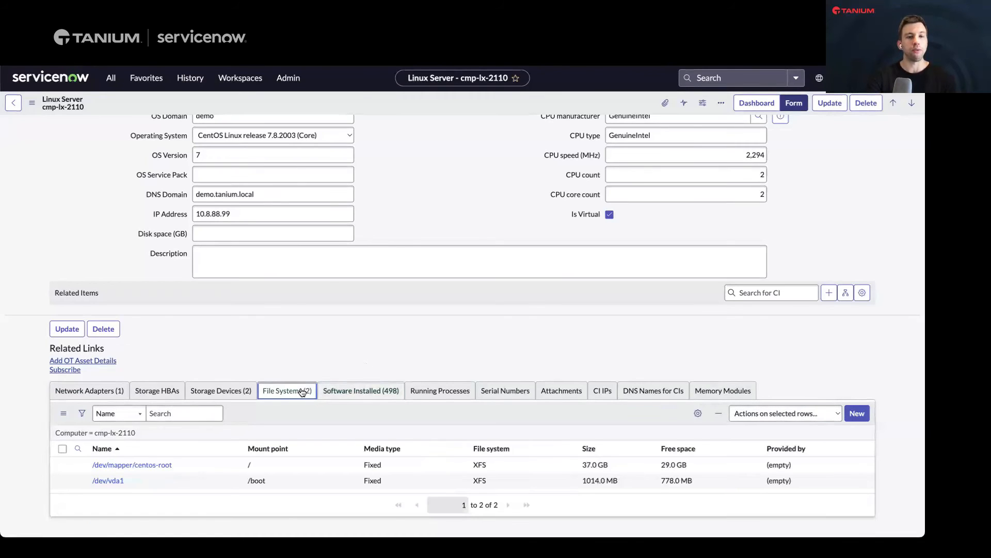
click(235, 393)
click(106, 391)
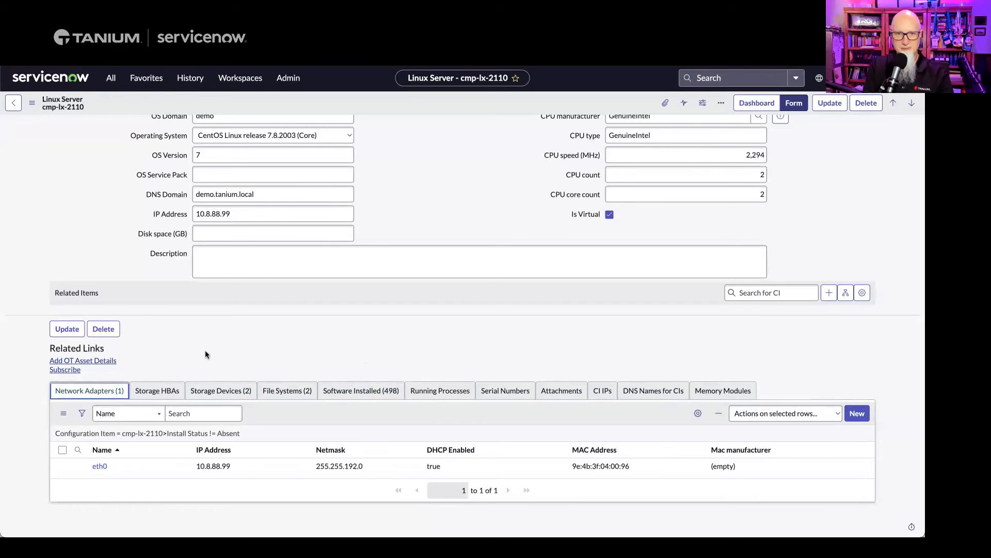
scroll(206, 350, up, 3)
click(15, 107)
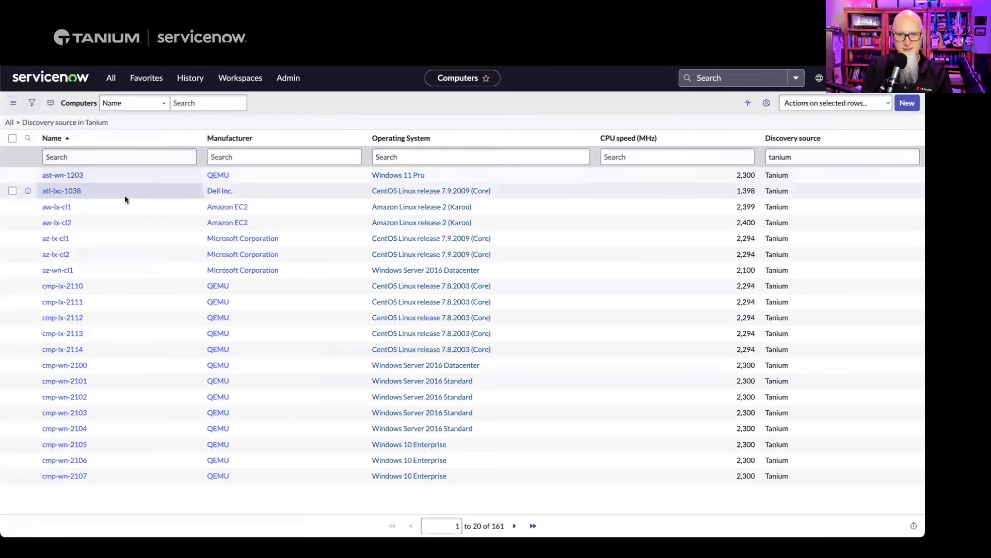
Step: Open the Windows server az-wn-cl1 and review its configuration, storage devices and file systems
click(65, 272)
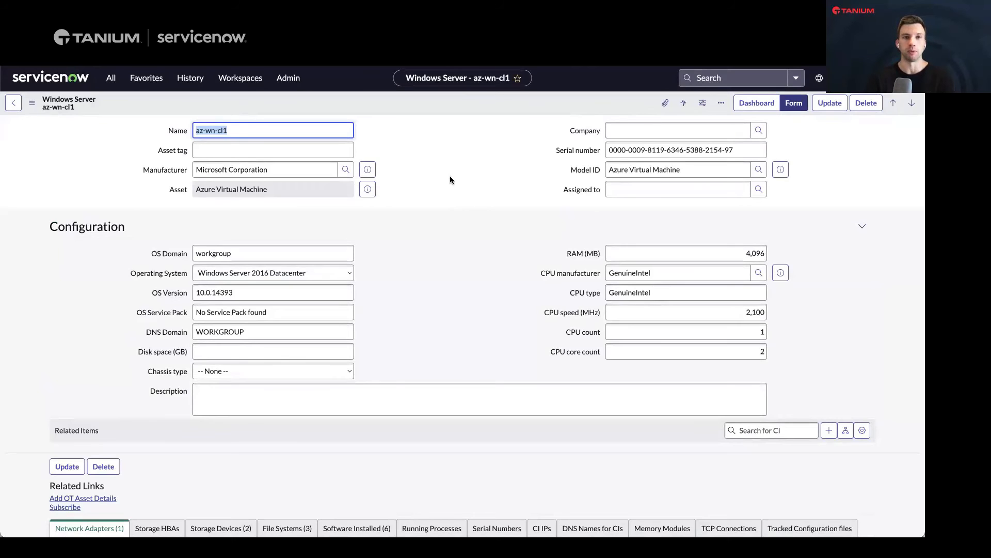
scroll(450, 179, down, 1)
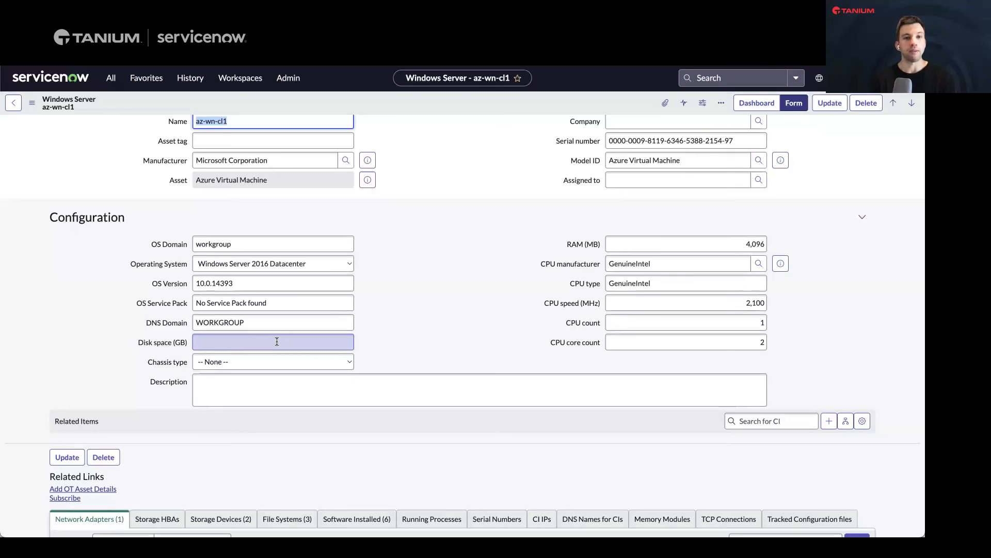
scroll(395, 319, down, 3)
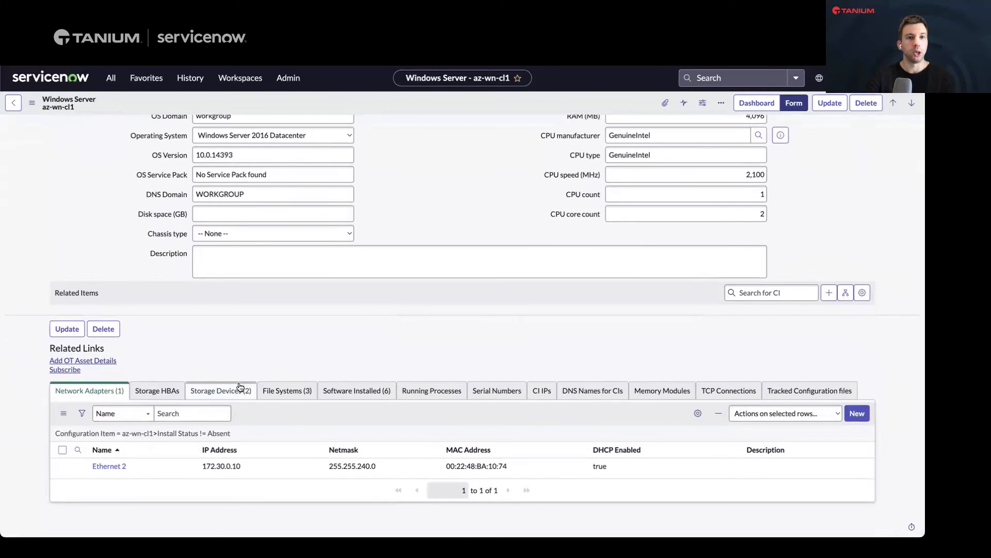
click(238, 390)
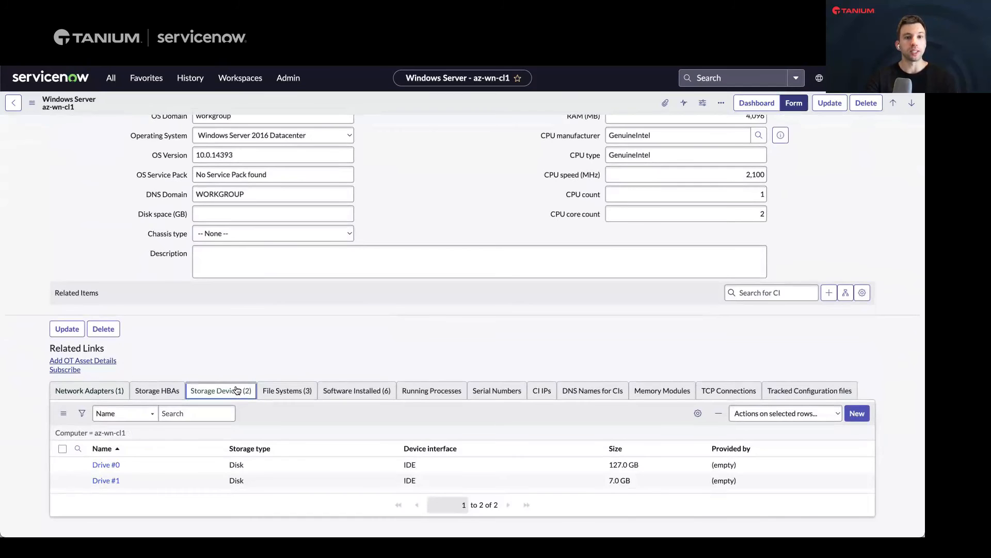
click(298, 392)
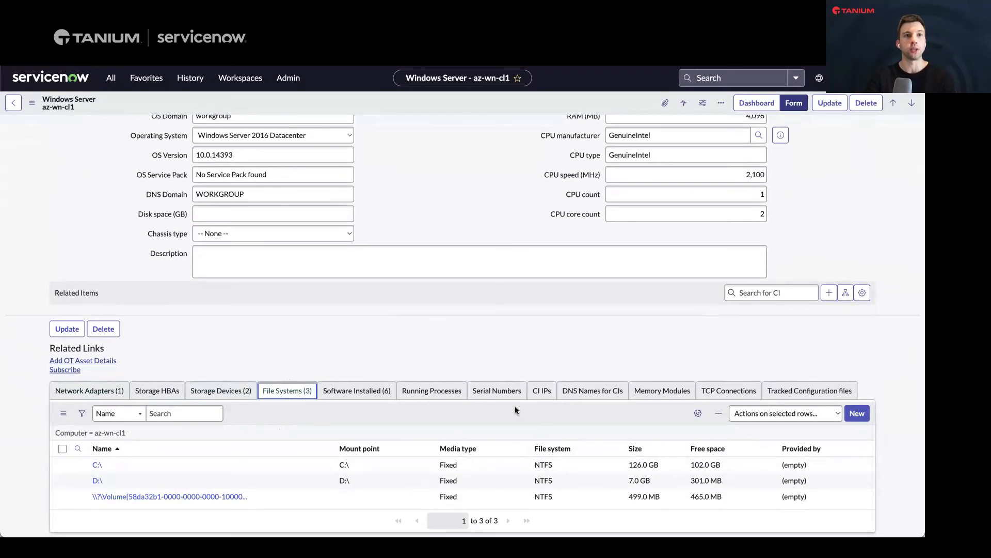
scroll(376, 356, up, 1)
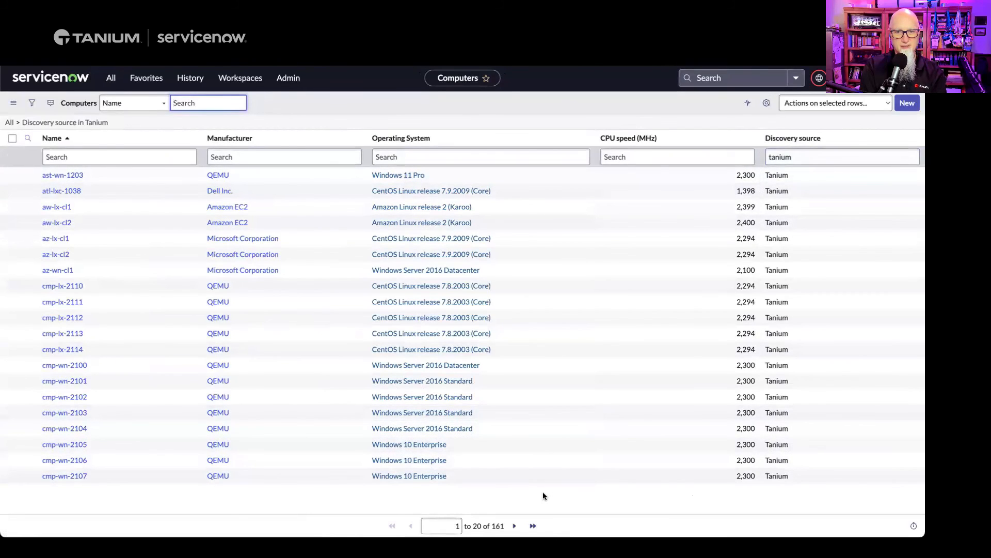
Step: Open the personal computer ast-wn-1203 and examine its file systems
click(73, 176)
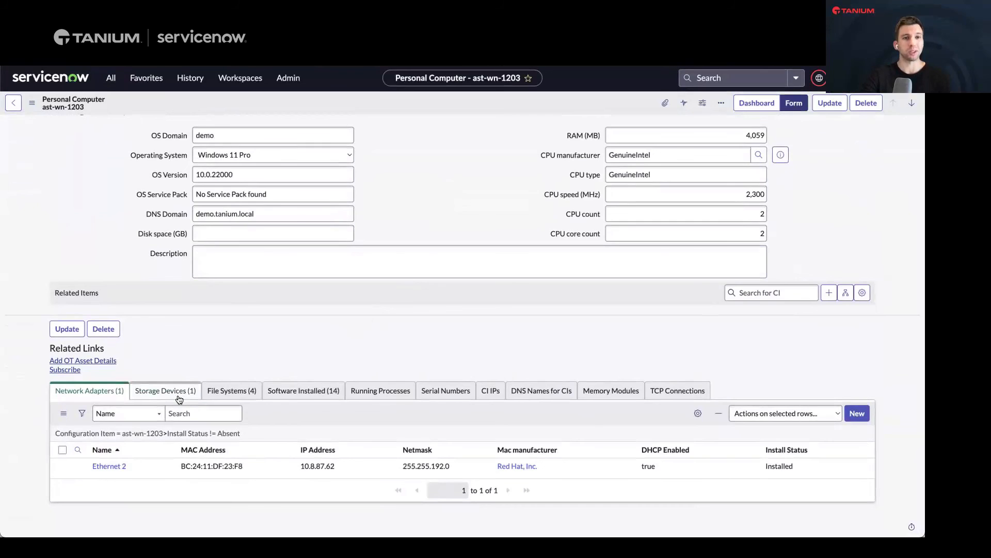
click(217, 392)
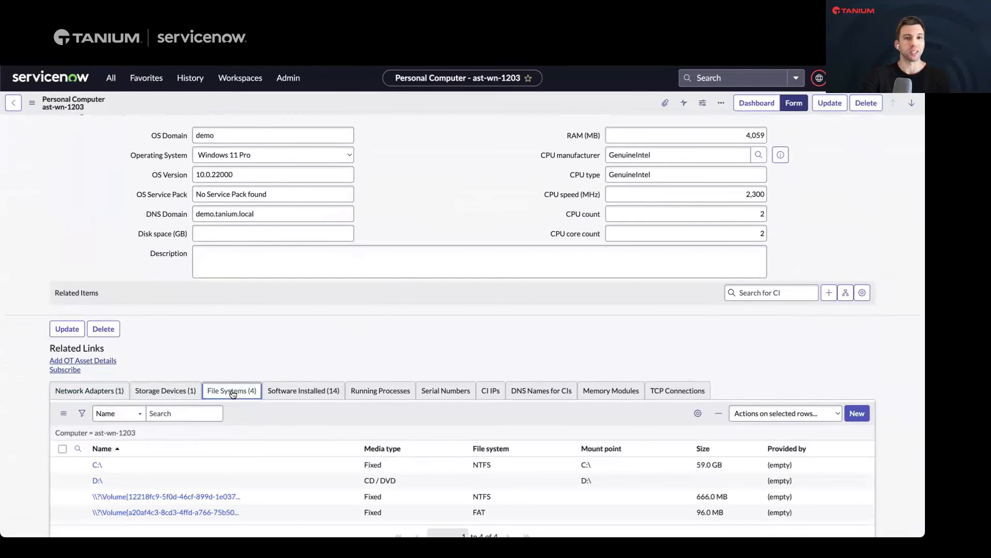
Step: Review the full list of software installed on the personal computer ast-wn-1203
click(285, 392)
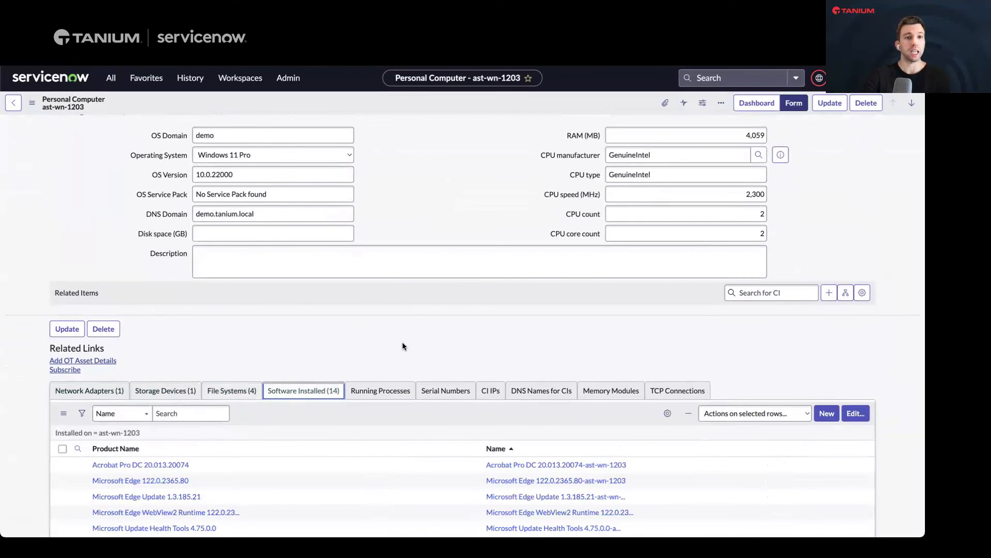
scroll(403, 343, down, 2)
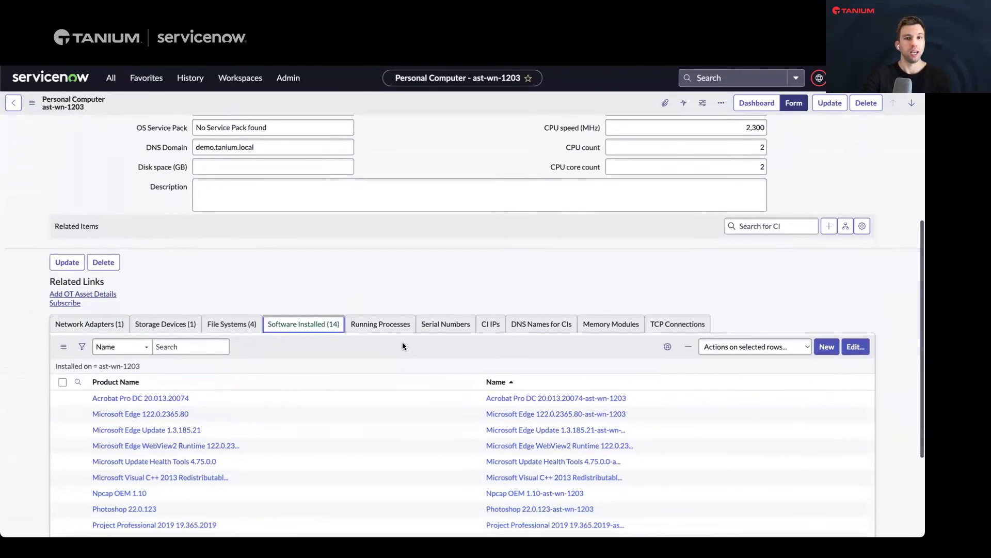
scroll(403, 346, down, 3)
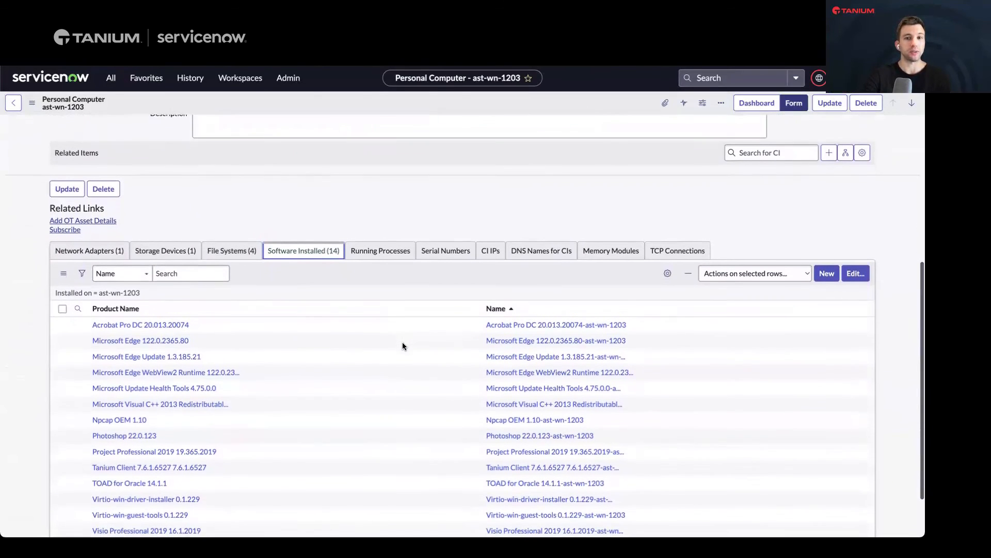
scroll(403, 345, down, 1)
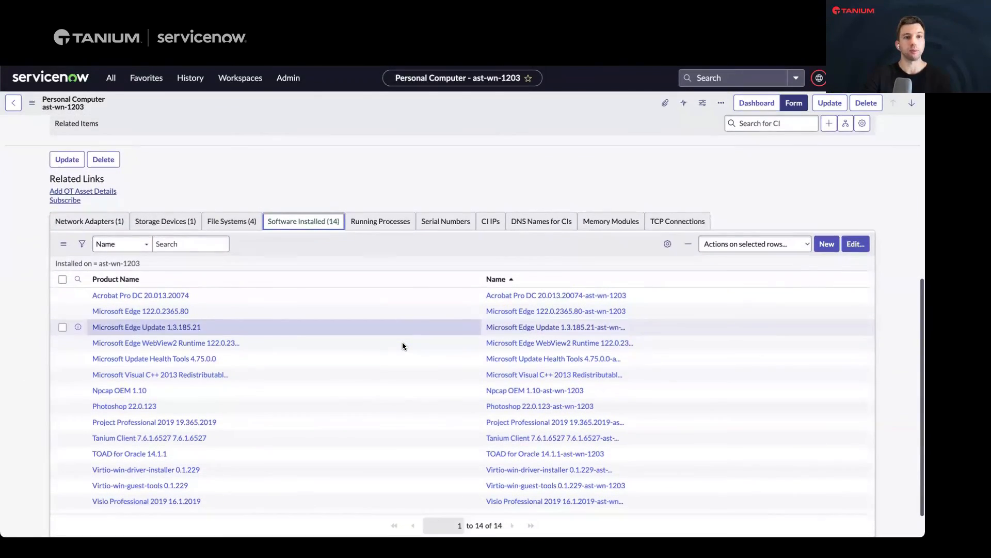
scroll(402, 345, down, 1)
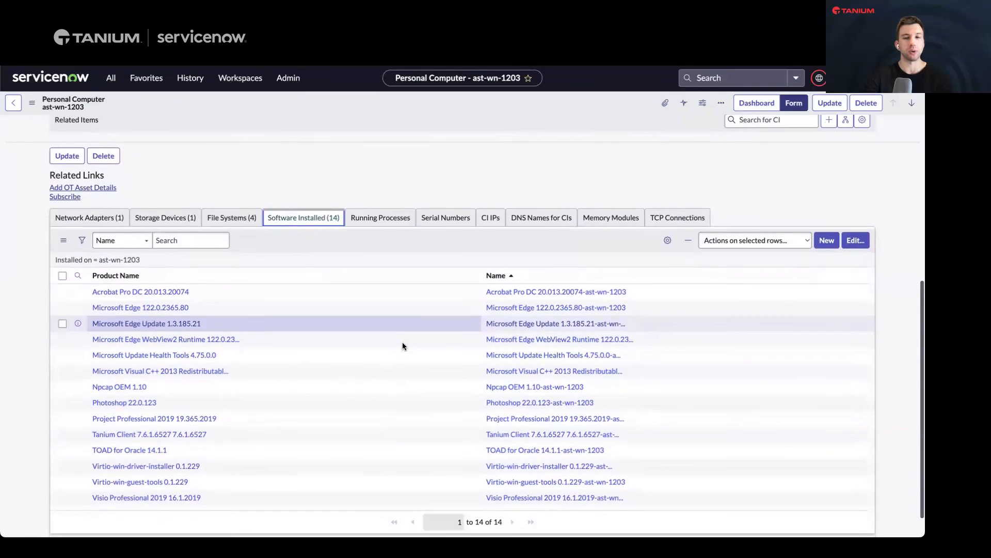
scroll(402, 346, down, 1)
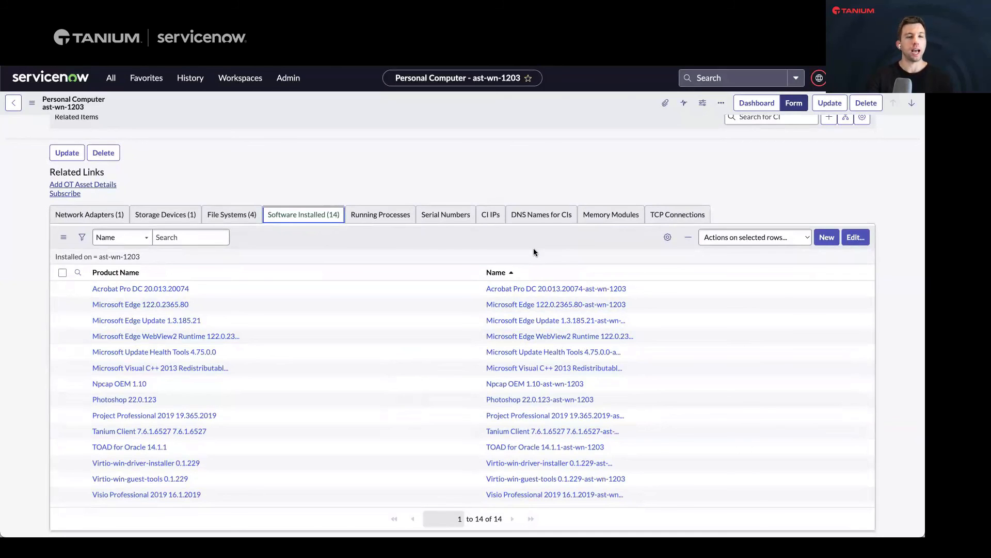
Step: Open the Acrobat Pro DC 20.013.20074 software record from the installed software and examine which computers it is installed on
click(168, 291)
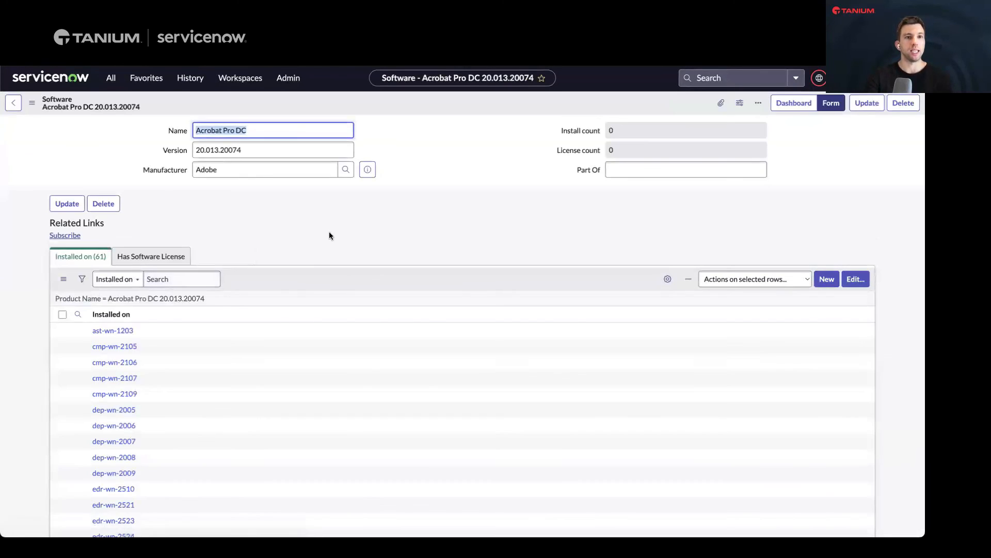
scroll(342, 234, down, 1)
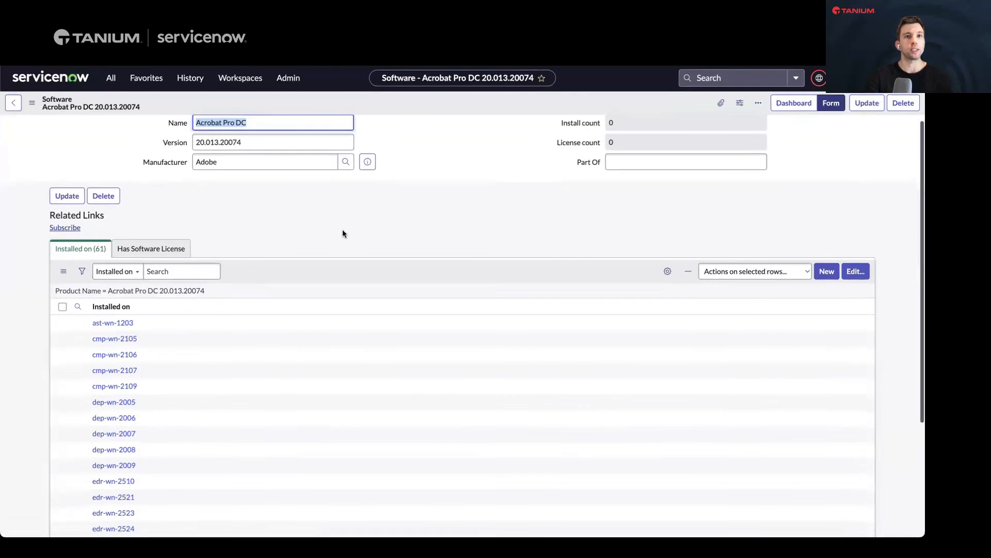
scroll(342, 233, down, 1)
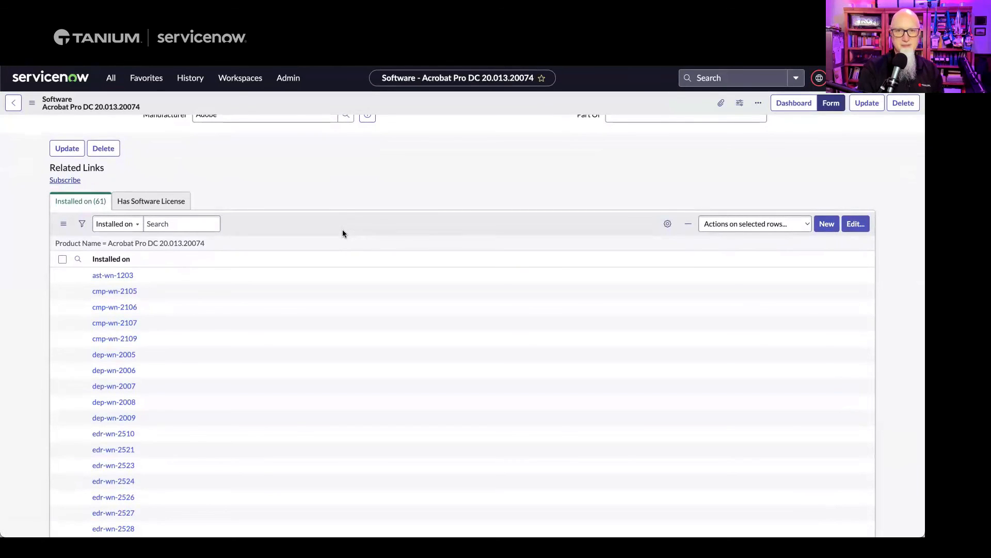
scroll(342, 233, up, 1)
scroll(343, 233, up, 1)
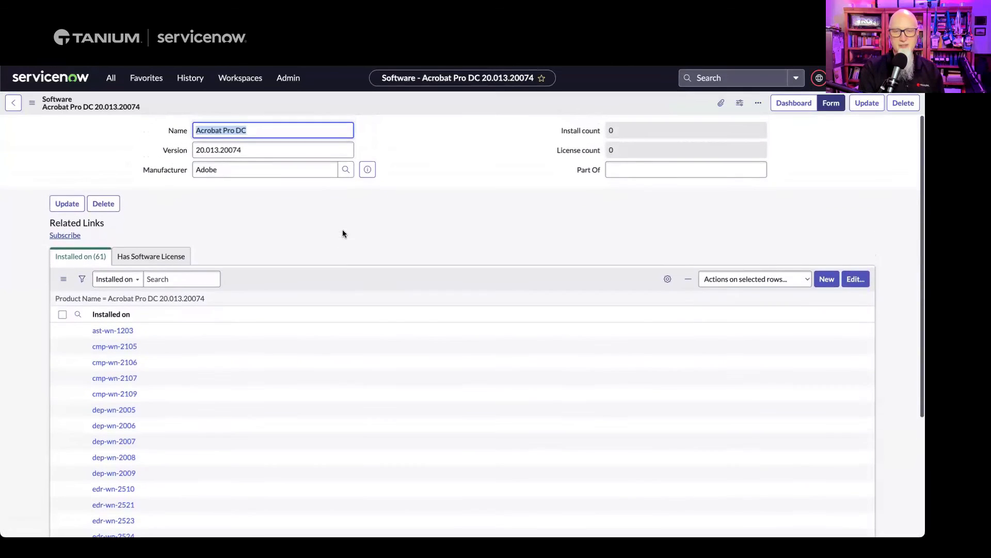
click(342, 234)
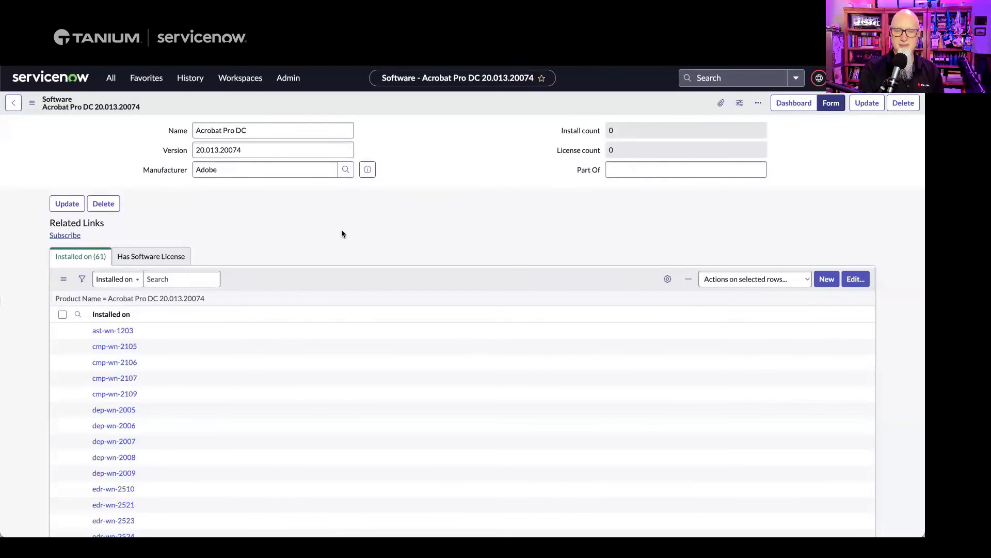
Step: Search the application navigator for "software" and open the Software list from the Configuration base items
click(115, 80)
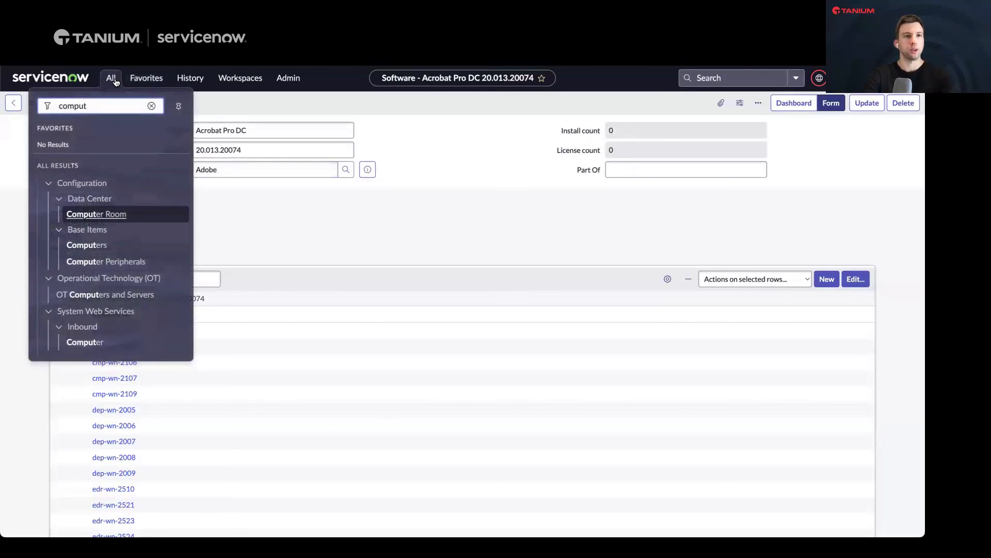
key(ctrl+a)
text(software)
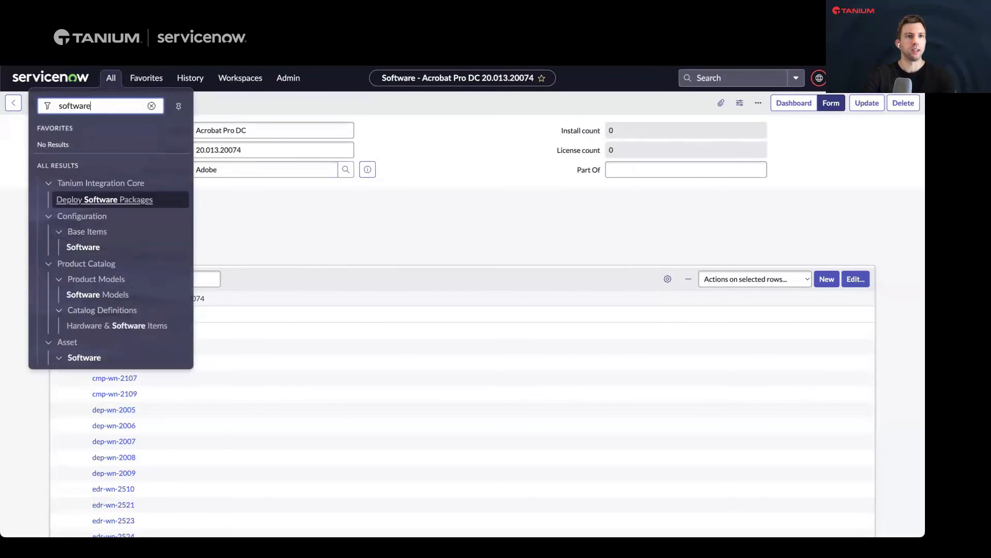
scroll(106, 159, down, 1)
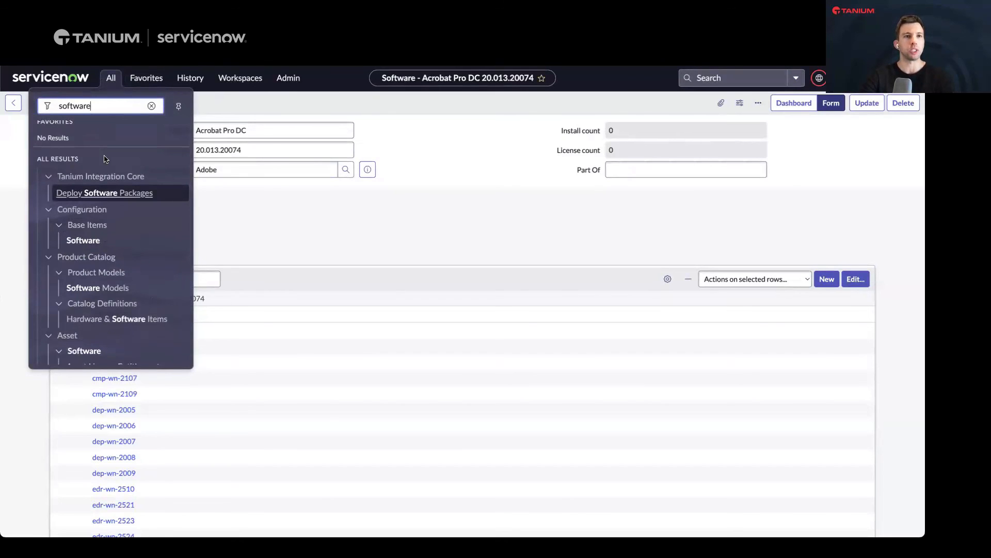
scroll(105, 159, down, 1)
scroll(105, 158, down, 1)
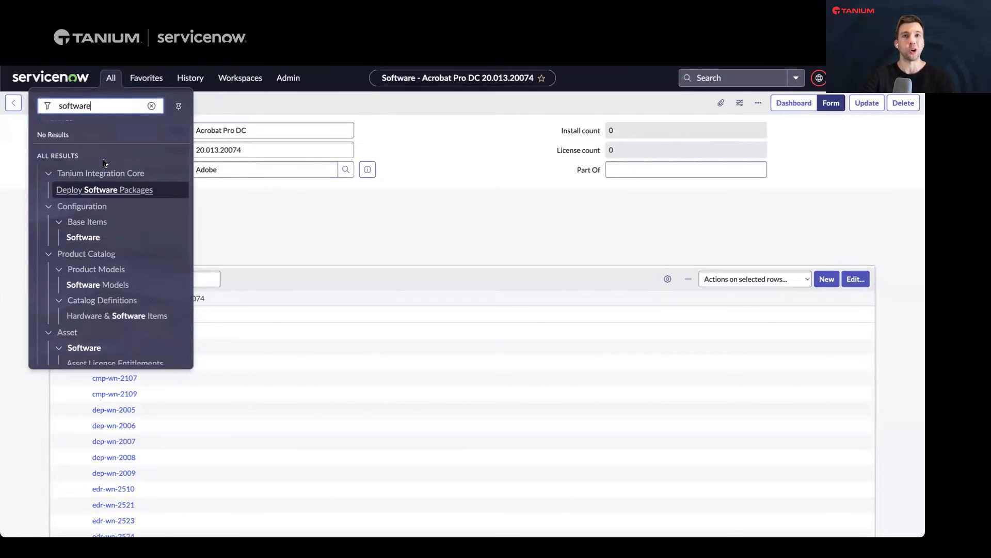
click(89, 237)
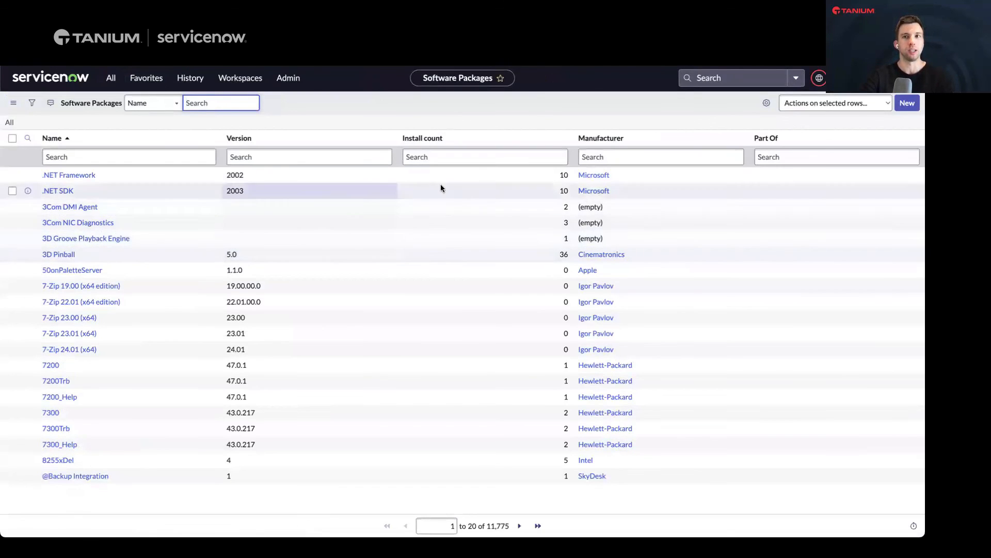
Step: Add the Updated column to the Software Packages list and sort the list by Updated in descending order
click(766, 104)
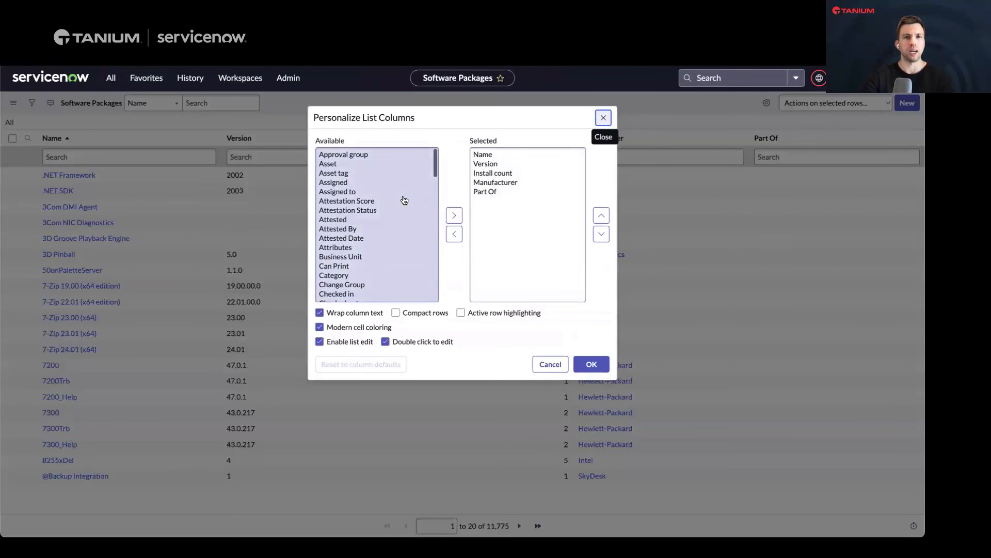
scroll(404, 201, down, 1)
scroll(404, 200, down, 10)
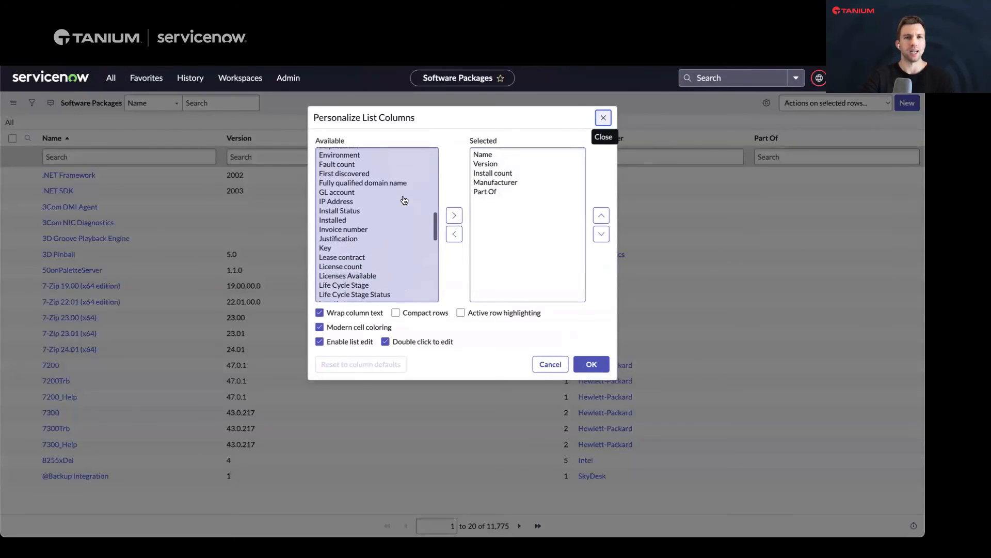
scroll(404, 200, down, 8)
click(332, 258)
click(454, 216)
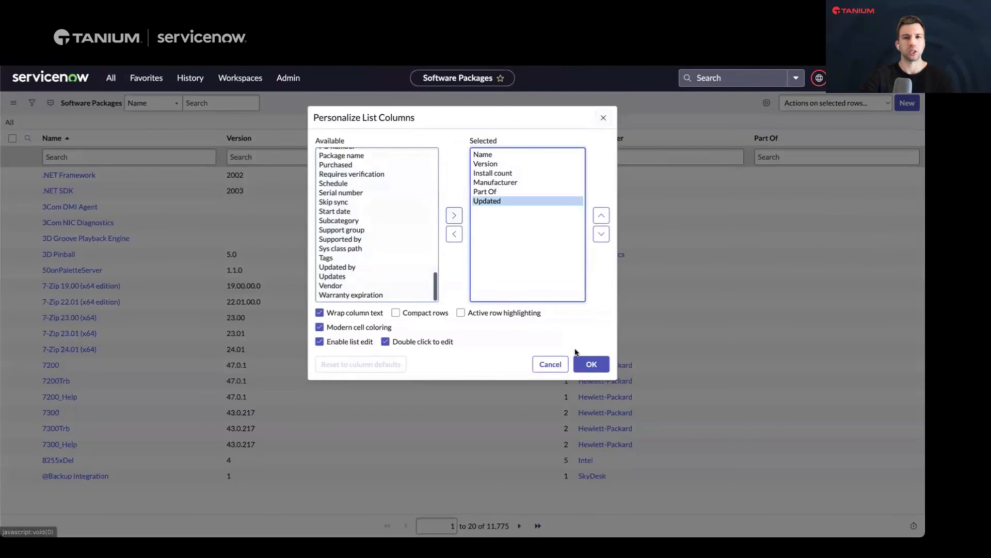
click(584, 365)
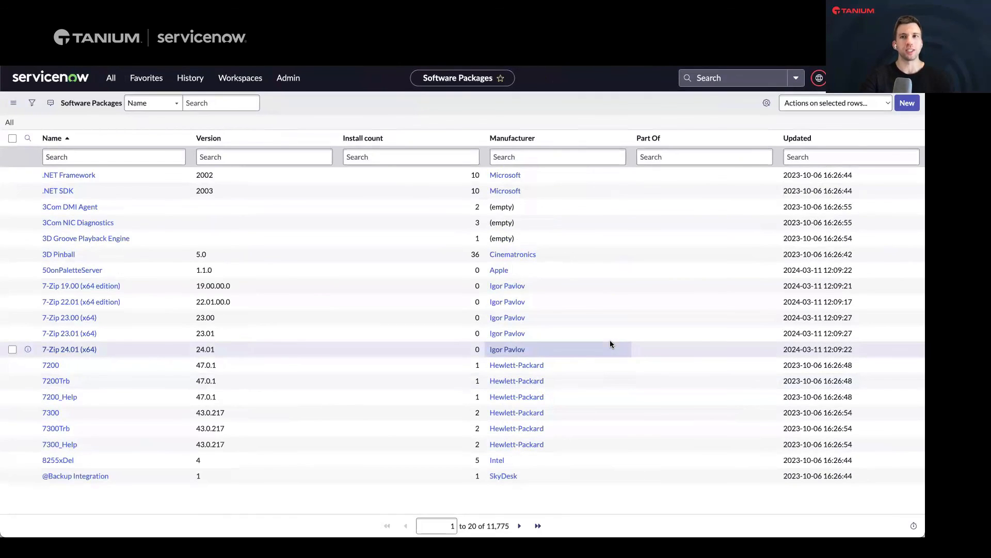
click(797, 139)
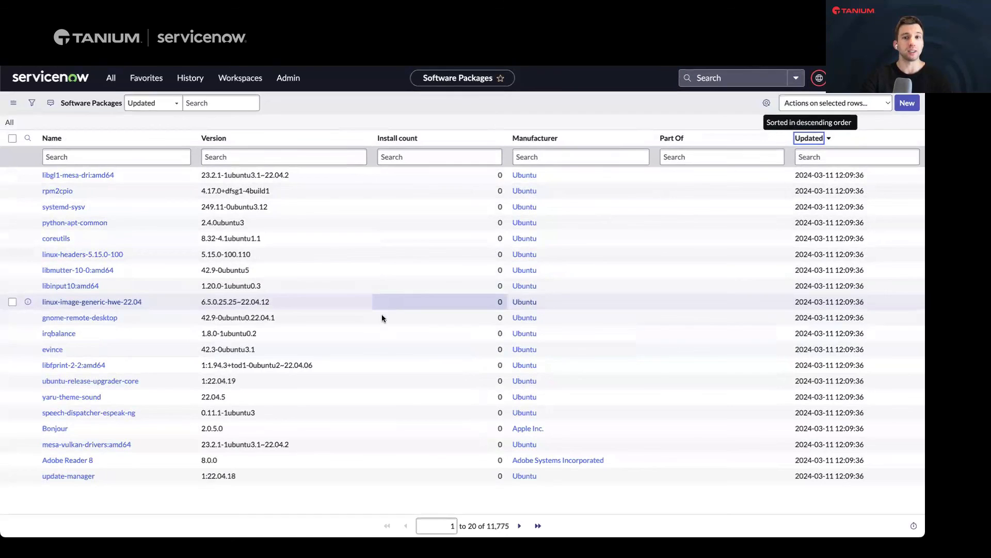
Step: Page forward through the most recently updated software packages to the page starting at record 121
click(520, 526)
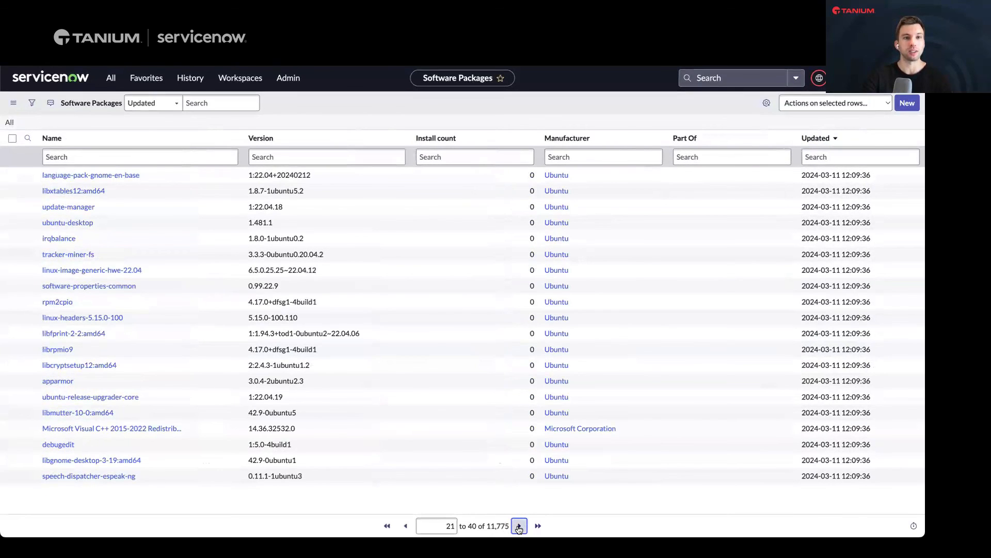
click(520, 526)
click(519, 526)
click(519, 527)
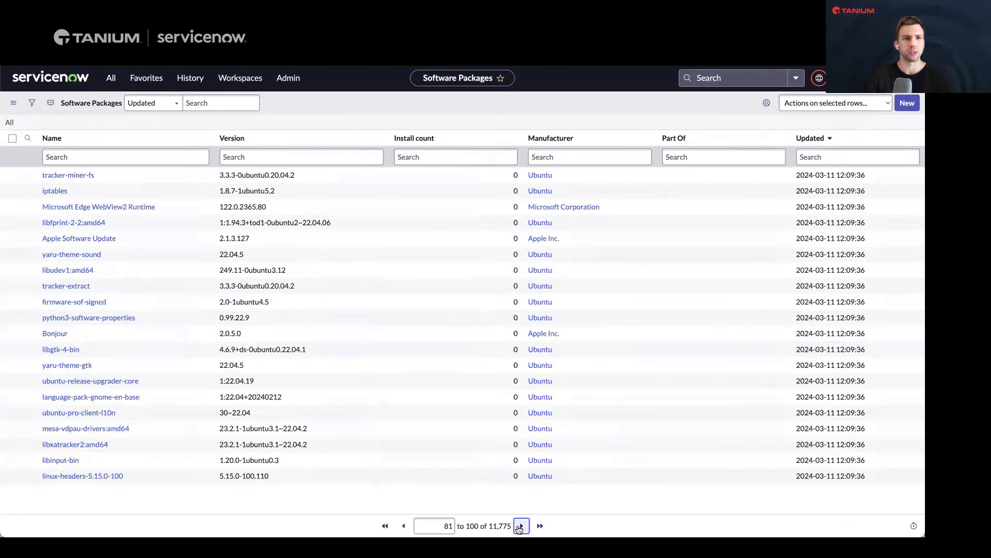
click(519, 526)
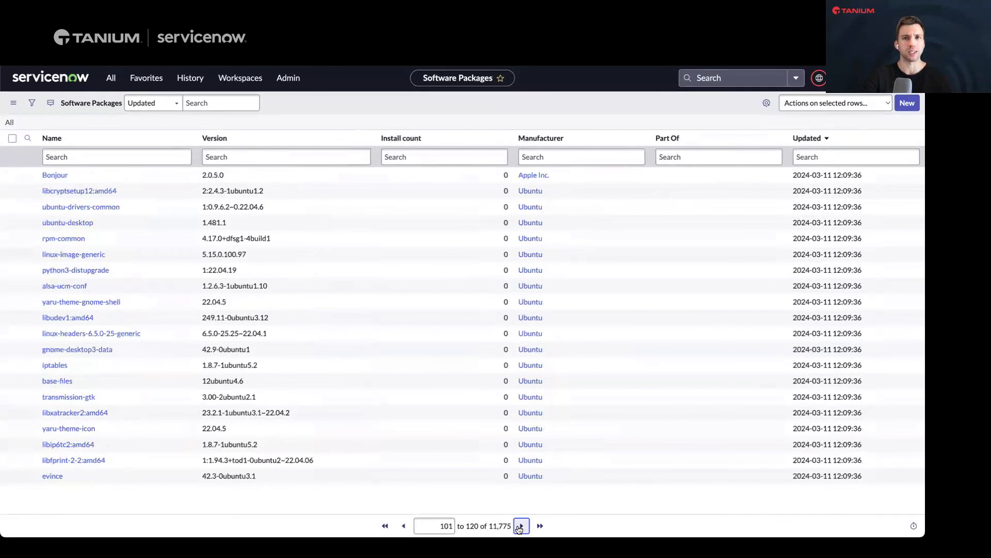
click(519, 526)
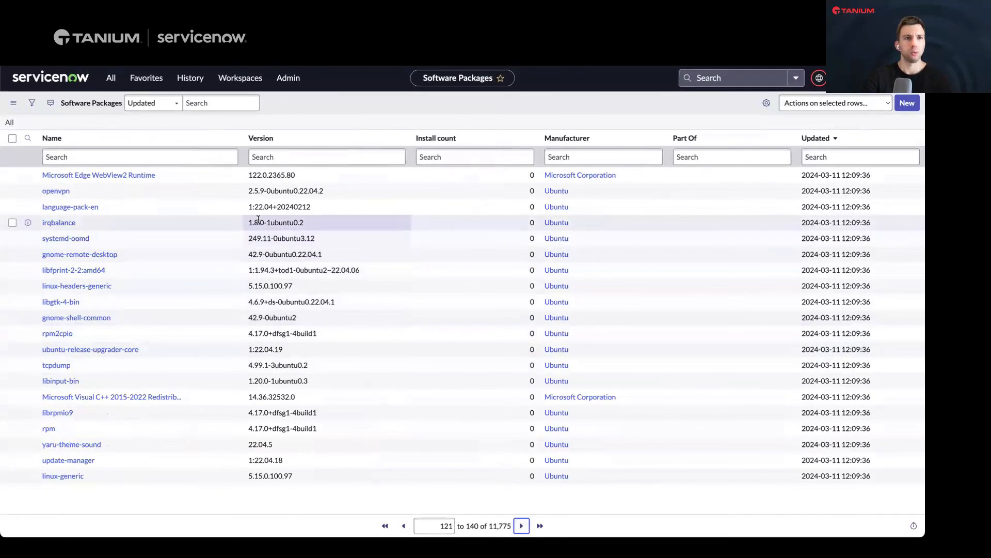
Step: Open Microsoft Edge WebView2 Runtime 122.0.2365.80, examine the computers it is installed on, and open ast-wn-1203 from that list
click(138, 175)
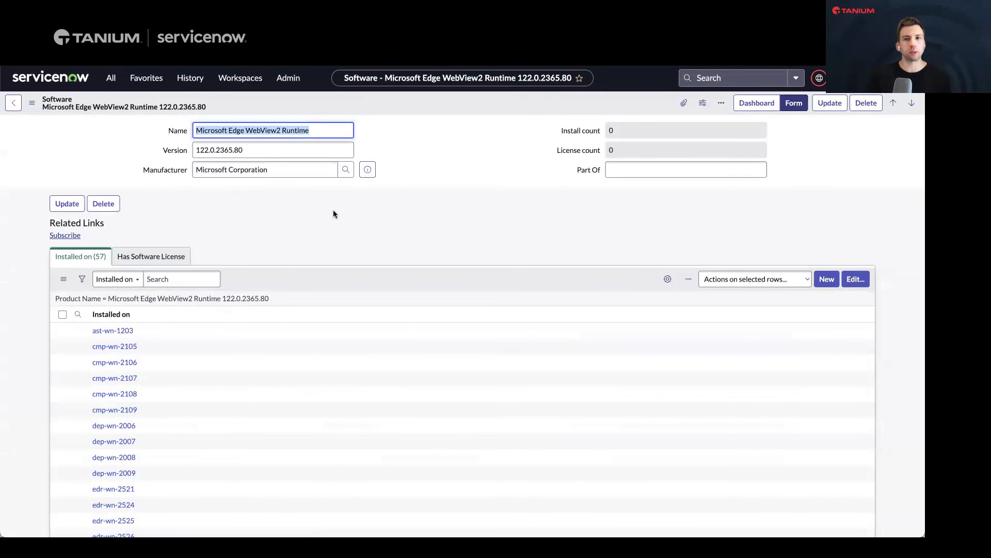
scroll(333, 211, down, 2)
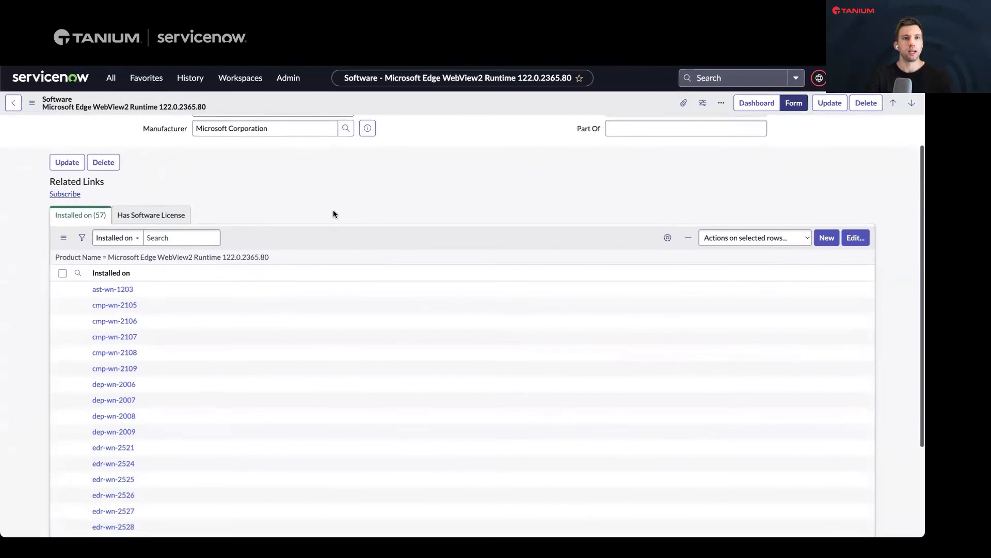
scroll(333, 212, down, 1)
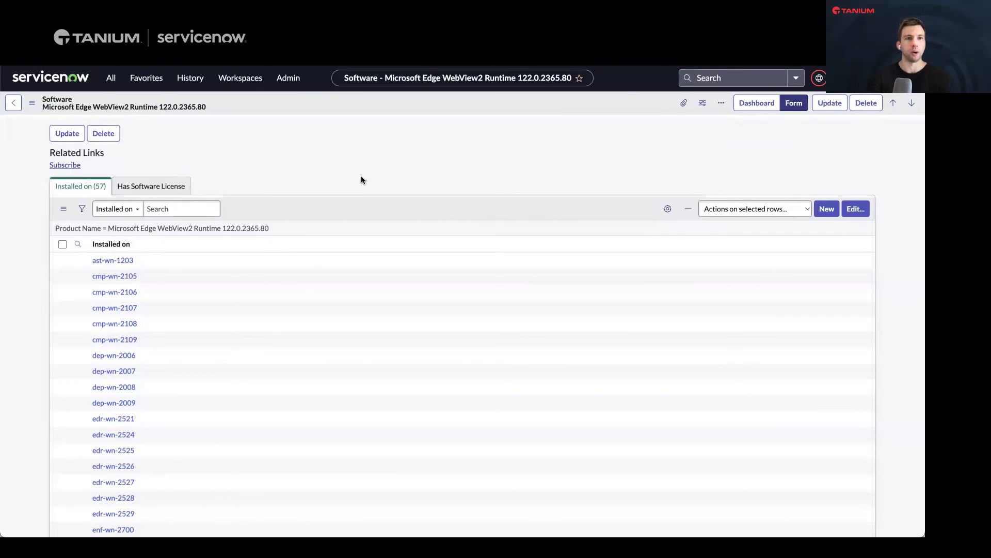
click(128, 261)
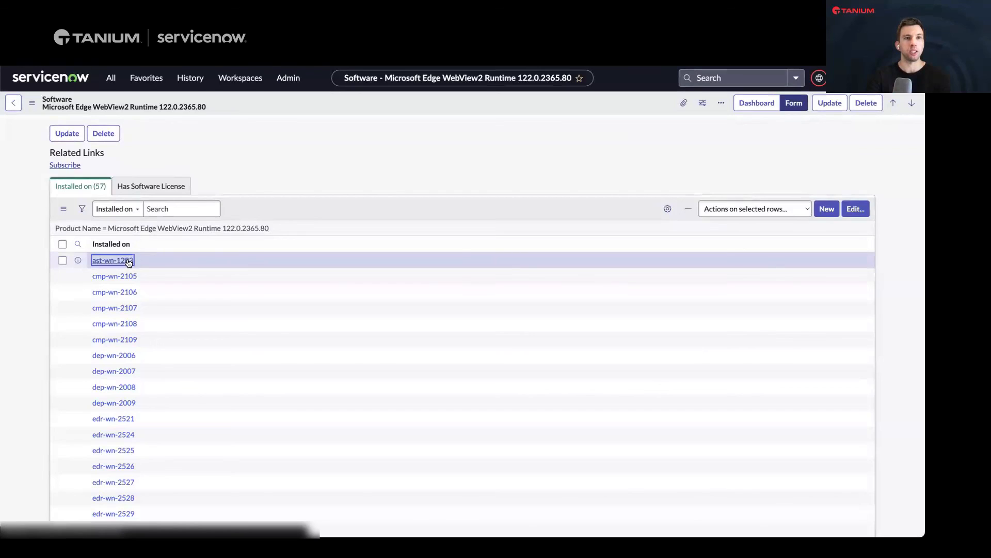